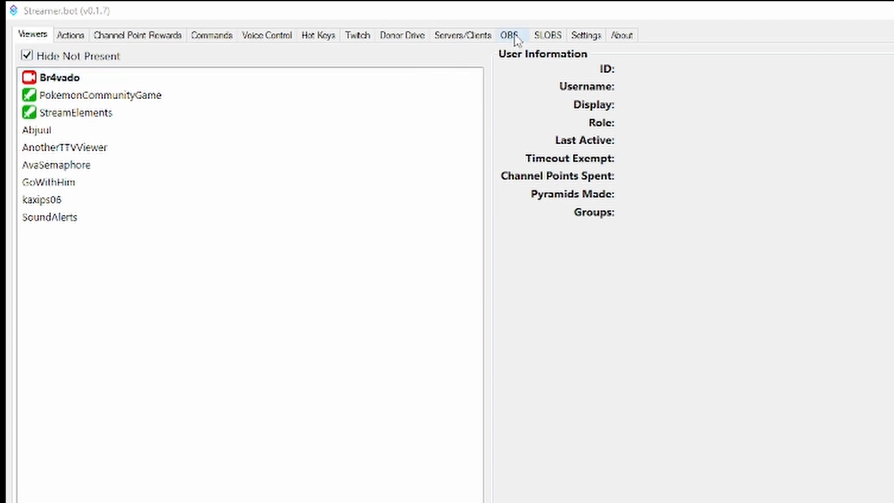
Try to add an OBS connection on 127.0.0.1 port 4444 with Auto Connect on Startup and Reconnect on Disconnect enabled.
{"action": "left_click", "coordinate": [515, 37]}
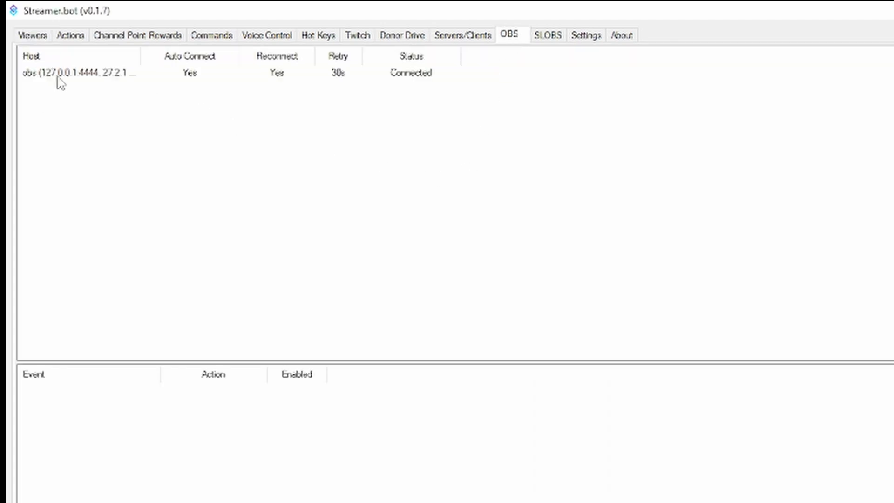
{"action": "right_click", "coordinate": [134, 106]}
{"action": "left_click", "coordinate": [149, 117]}
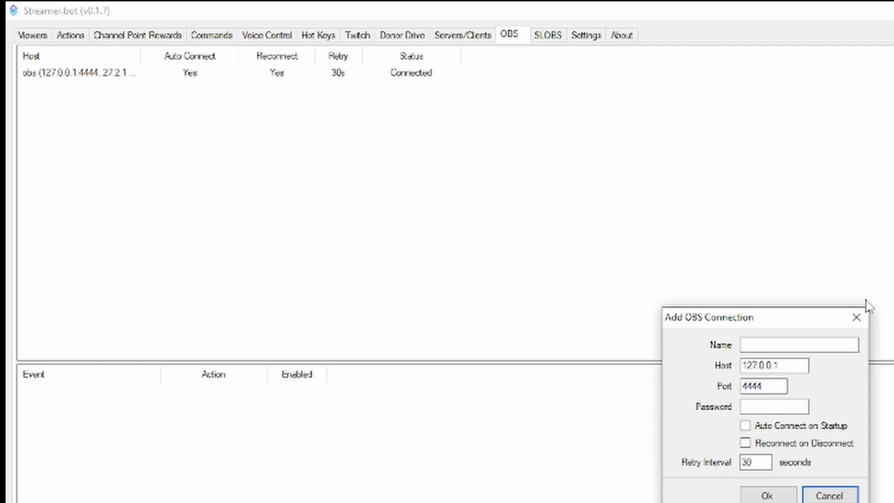
{"action": "left_click", "coordinate": [746, 425]}
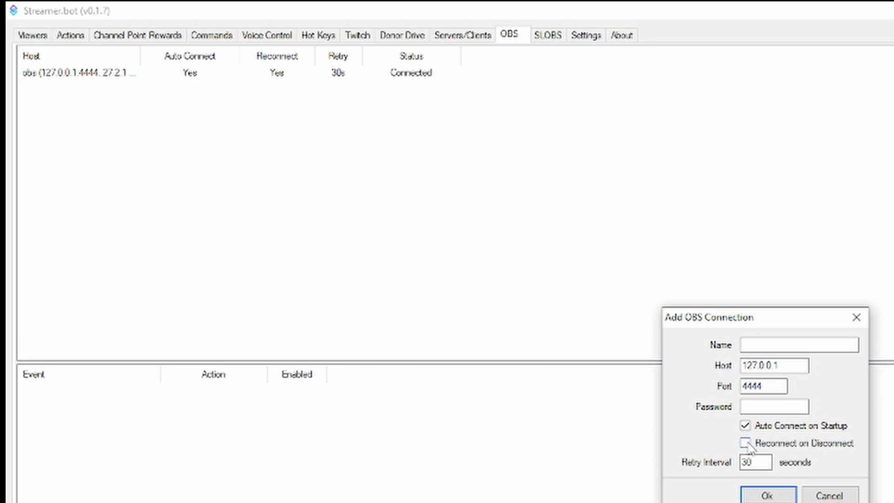
{"action": "left_click", "coordinate": [745, 444]}
{"action": "left_click", "coordinate": [784, 495]}
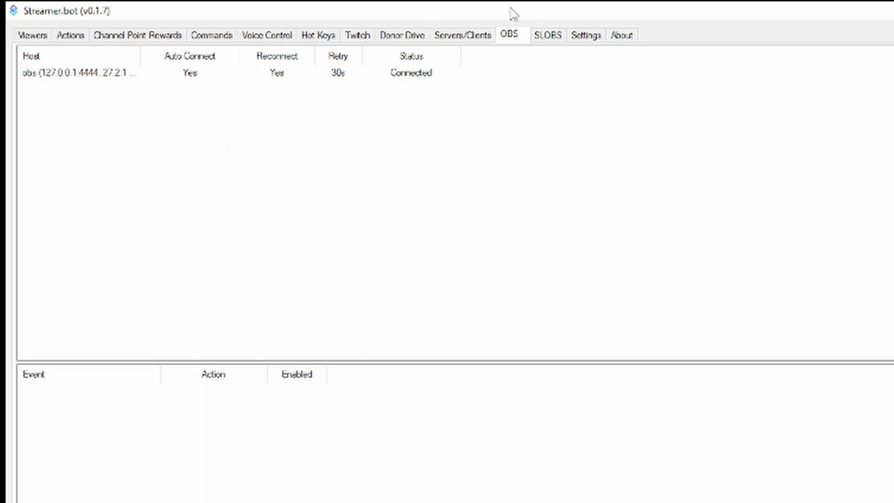
Examine the settings offered for a new SLOBS connection without adding one.
{"action": "left_click", "coordinate": [549, 37]}
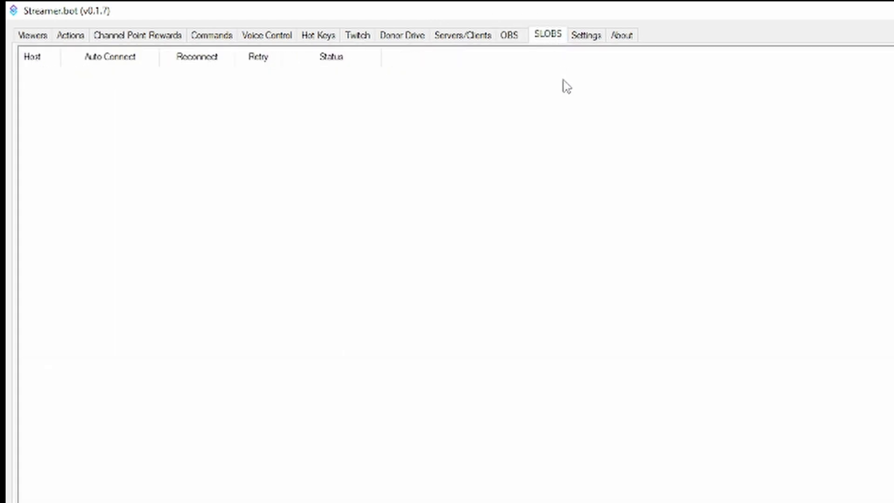
{"action": "right_click", "coordinate": [525, 116]}
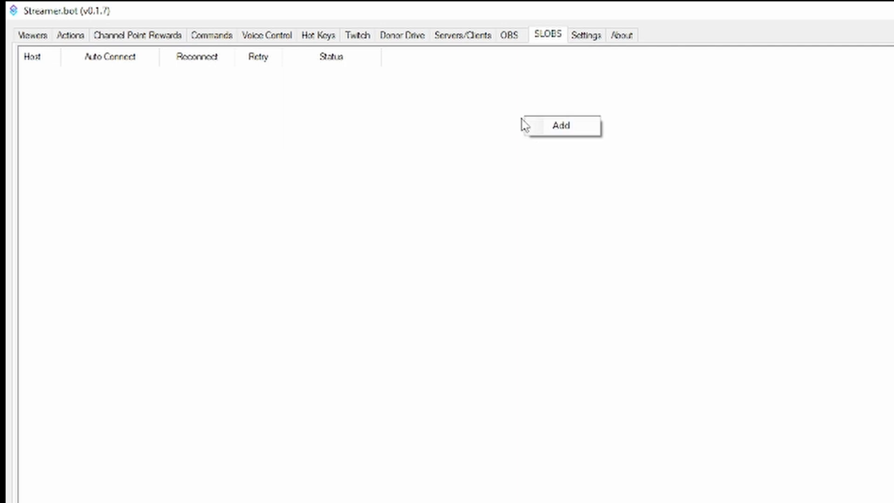
{"action": "left_click", "coordinate": [542, 132]}
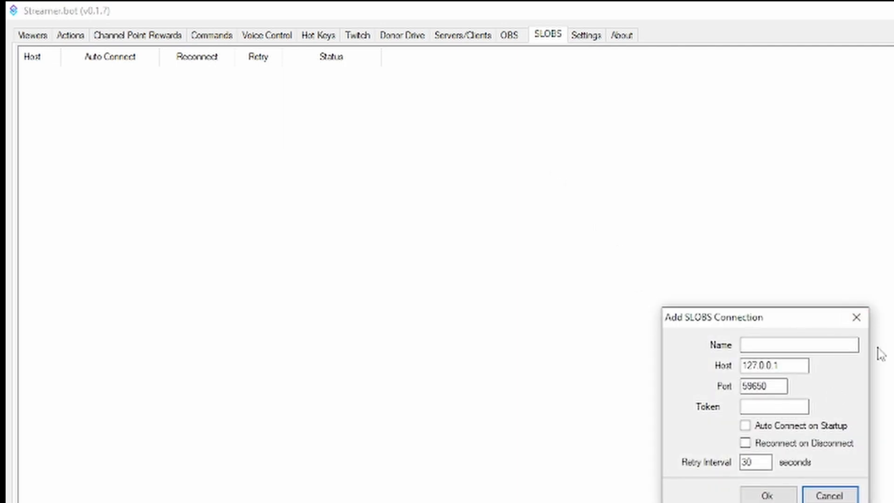
{"action": "left_click", "coordinate": [867, 320]}
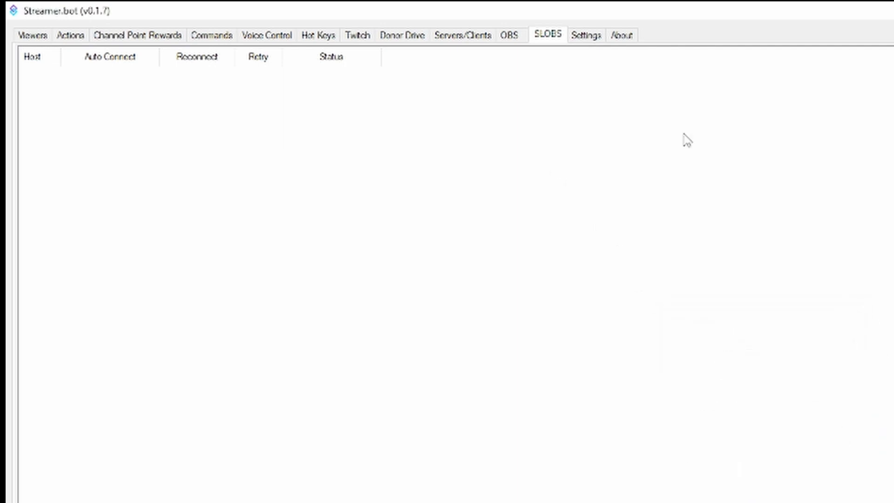
Open the StreamElements connection settings where the token and auto-connect options are configured.
{"action": "left_click", "coordinate": [579, 35]}
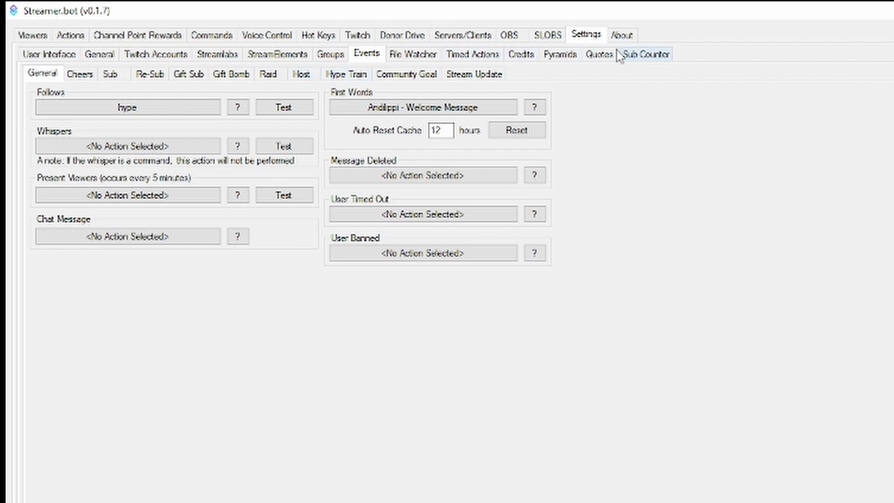
{"action": "left_click", "coordinate": [274, 55]}
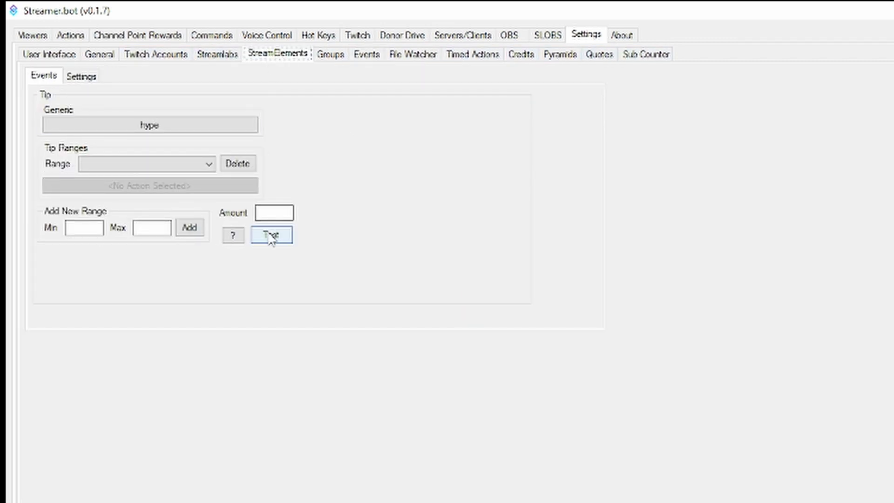
{"action": "left_click", "coordinate": [82, 77]}
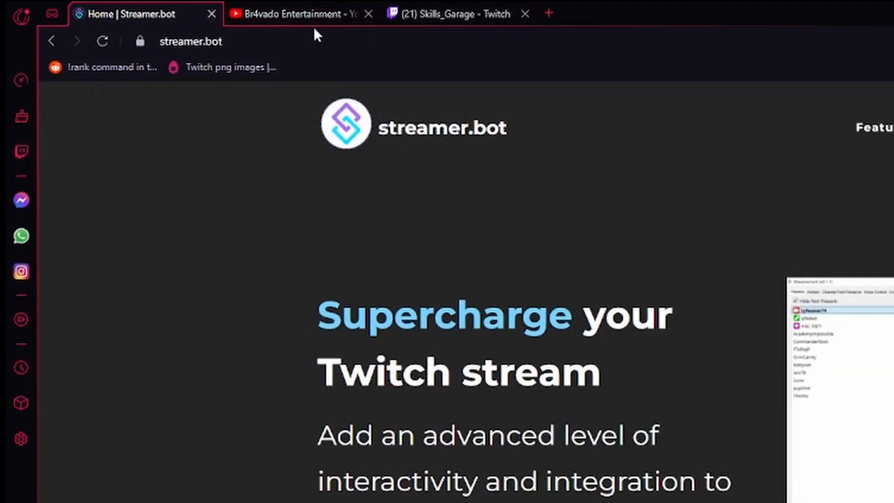
Switch to the browser, open the StreamElements channel settings with secrets shown, and select the JWT token.
{"action": "left_click", "coordinate": [317, 41]}
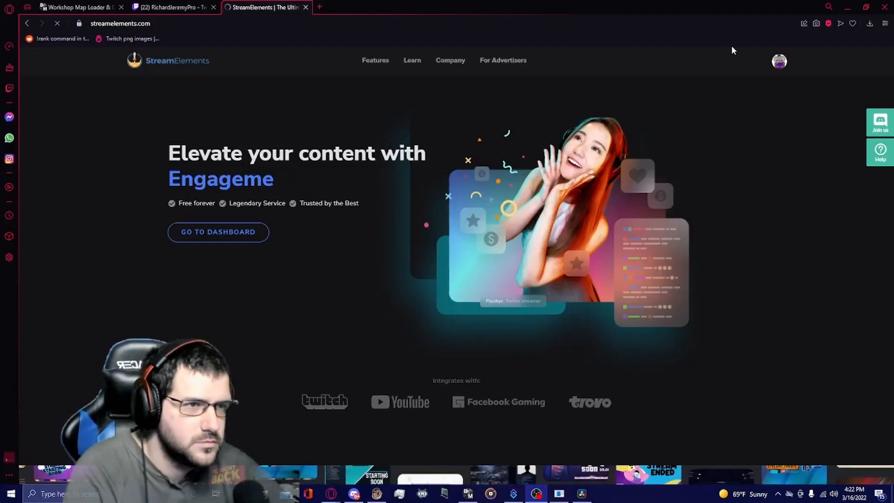
{"action": "left_click", "coordinate": [779, 61]}
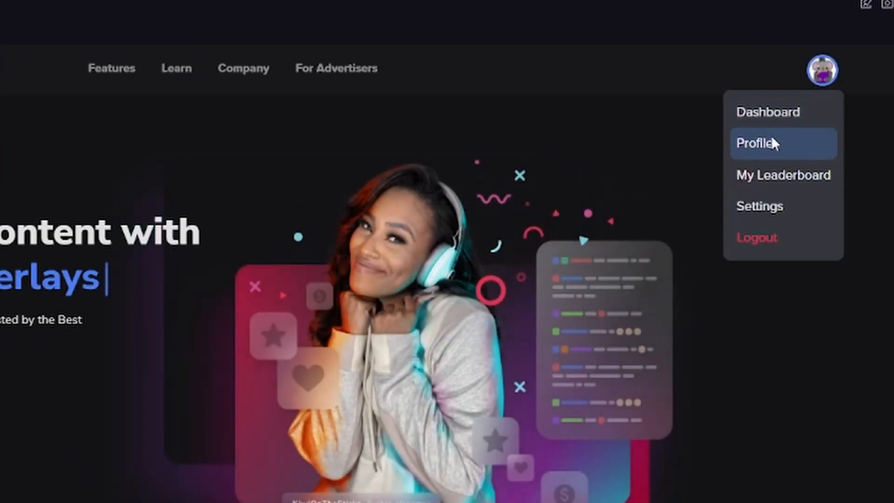
{"action": "left_click", "coordinate": [772, 139]}
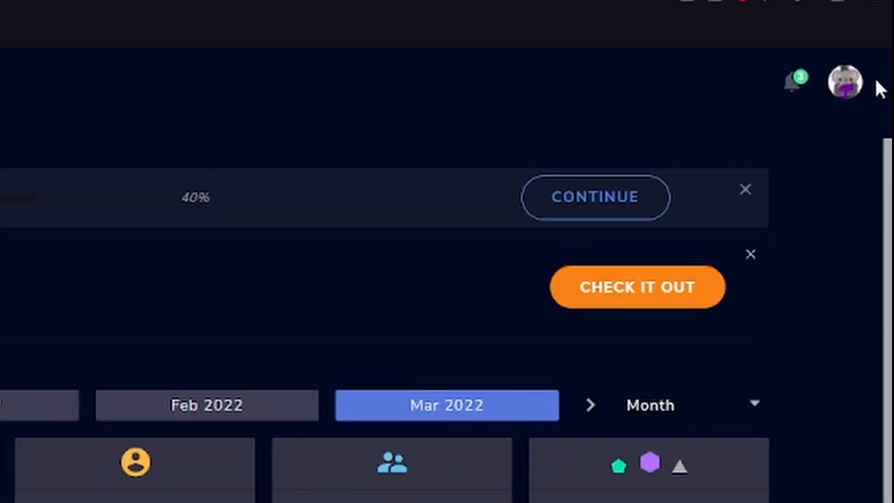
{"action": "left_click", "coordinate": [850, 86]}
{"action": "left_click", "coordinate": [679, 170]}
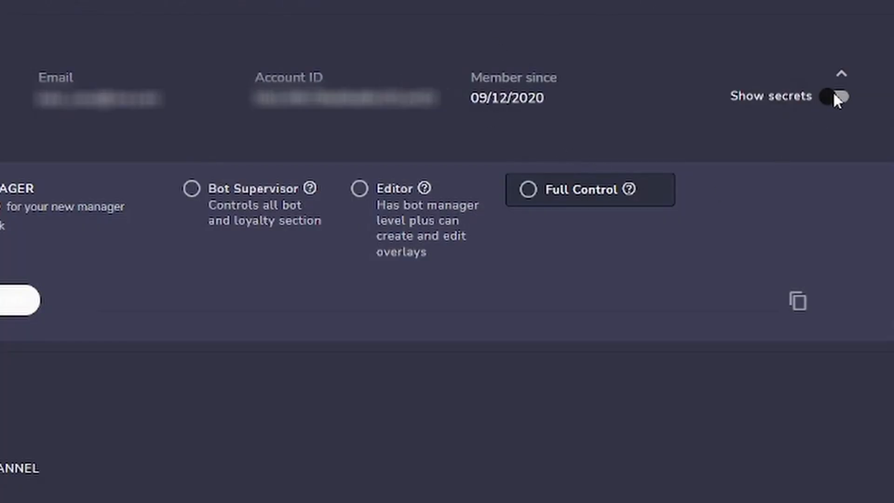
{"action": "left_click", "coordinate": [834, 96]}
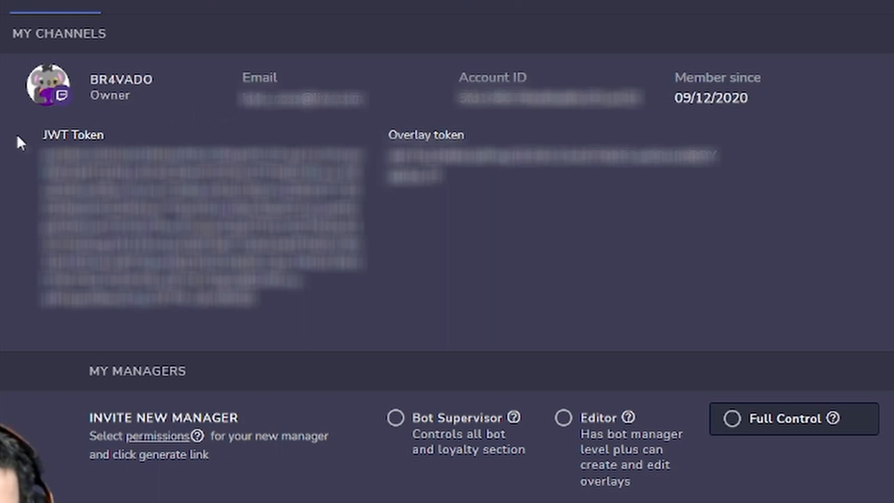
{"action": "left_click_drag", "start_coordinate": [19, 133], "coordinate": [286, 309]}
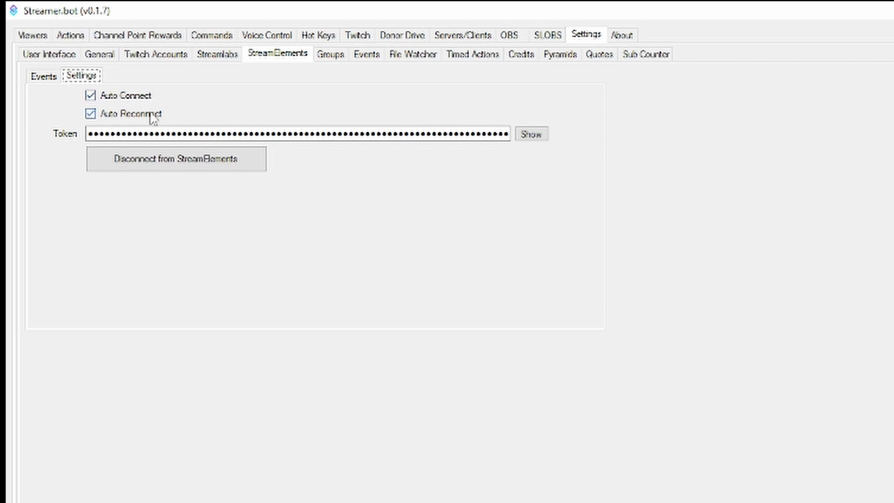
Examine the actions available for the generic StreamElements tip event without changing the assignment.
{"action": "left_click", "coordinate": [45, 74]}
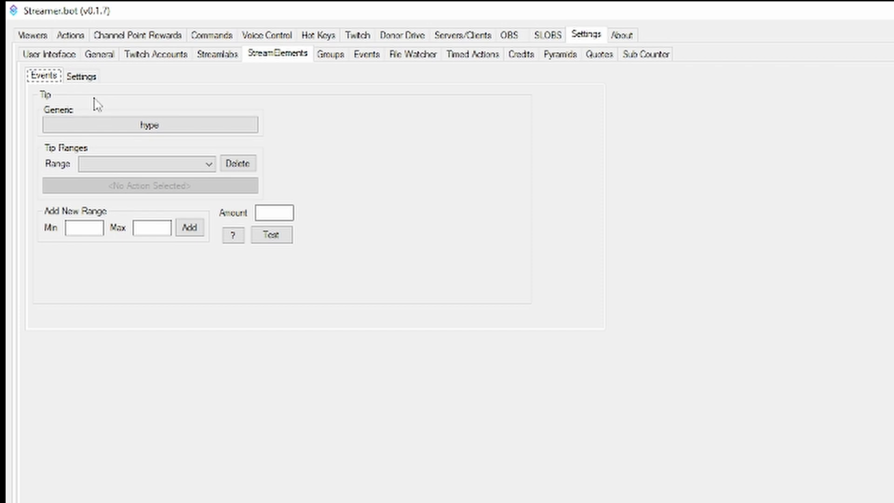
{"action": "left_click", "coordinate": [127, 124]}
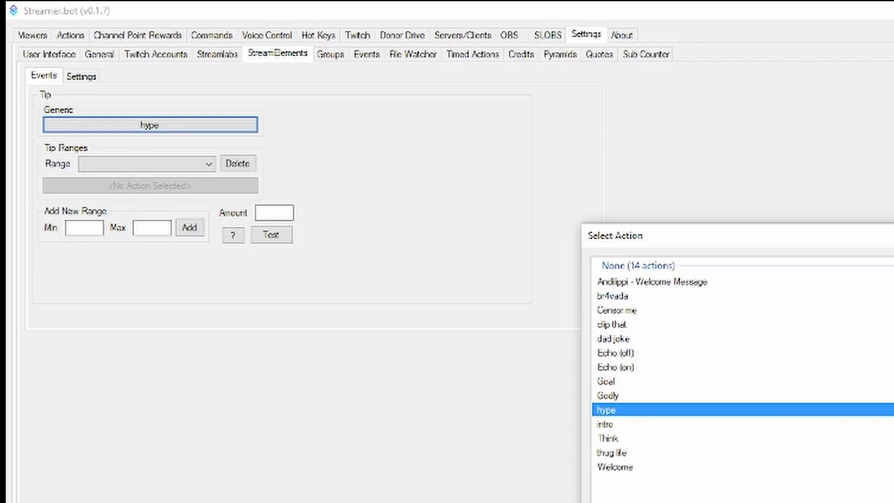
{"action": "key", "text": "Escape"}
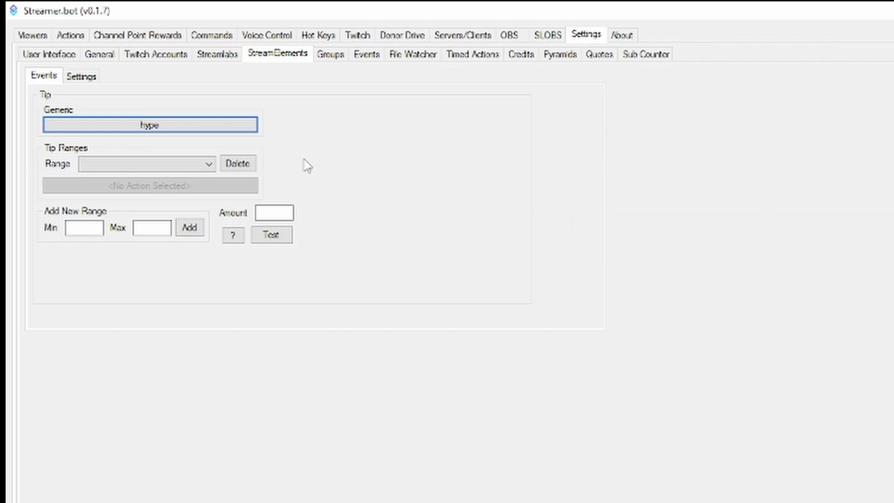
Add a StreamElements tip range with a minimum of 69 and a maximum of 420.
{"action": "left_click", "coordinate": [118, 169]}
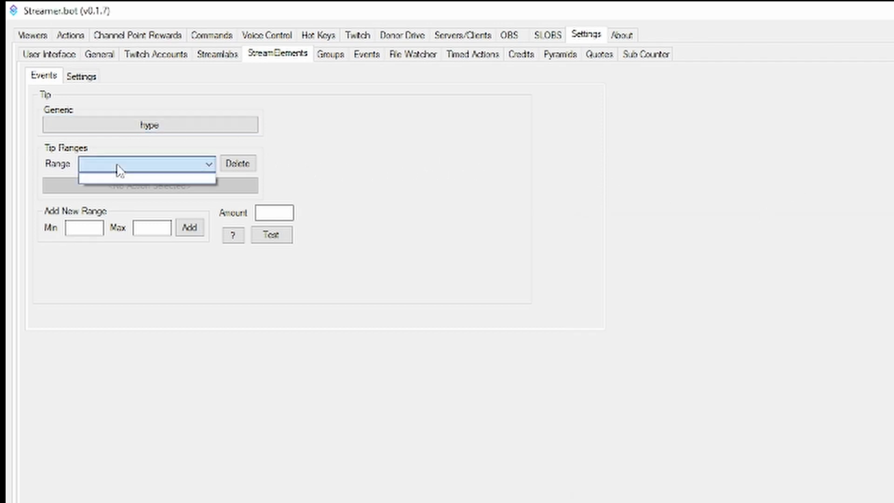
{"action": "left_click", "coordinate": [118, 169]}
{"action": "left_click", "coordinate": [103, 225]}
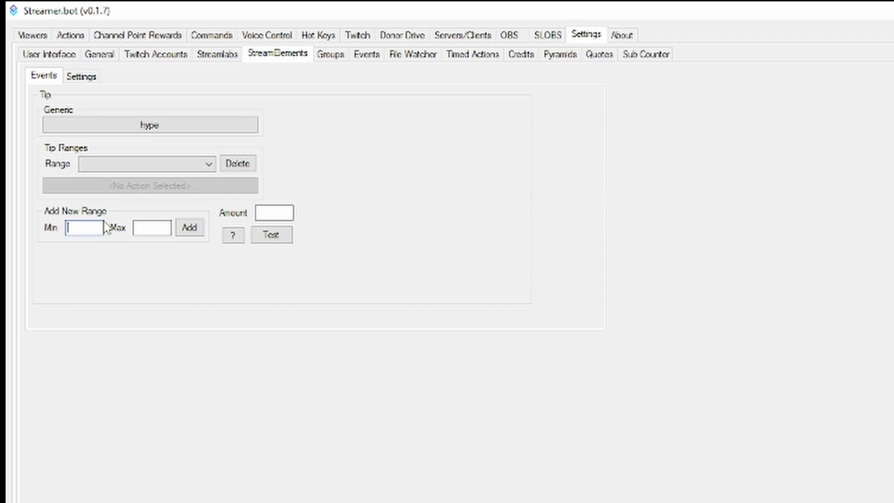
{"action": "type", "text": "69"}
{"action": "left_click", "coordinate": [162, 227]}
{"action": "type", "text": "420"}
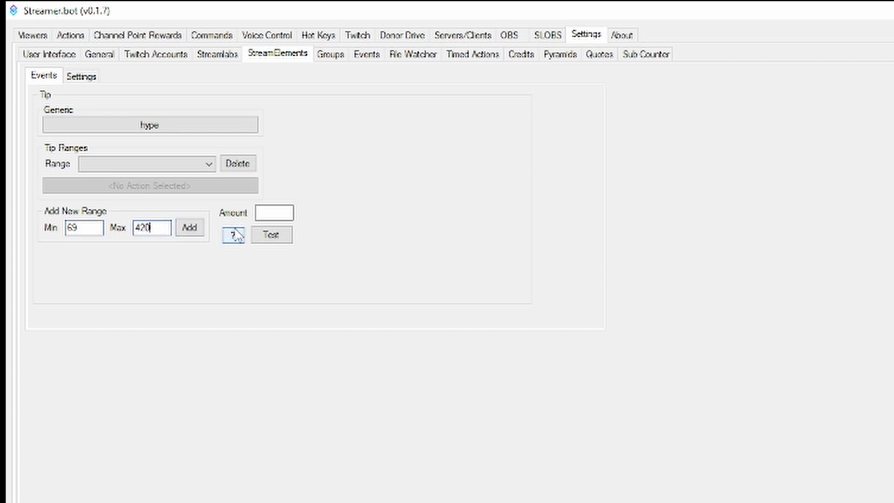
{"action": "left_click", "coordinate": [197, 229]}
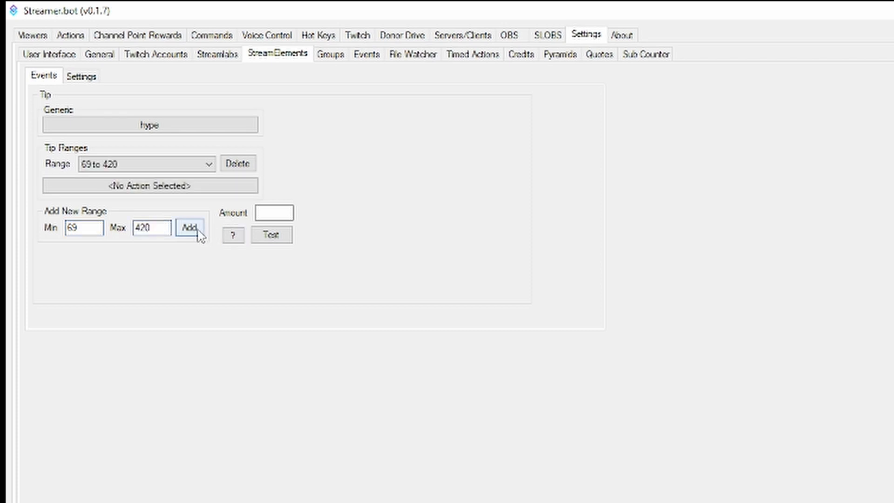
Examine the actions that can be assigned to the 69 to 420 tip range without selecting one.
{"action": "left_click", "coordinate": [181, 190]}
{"action": "left_click_drag", "start_coordinate": [696, 243], "coordinate": [353, 144]}
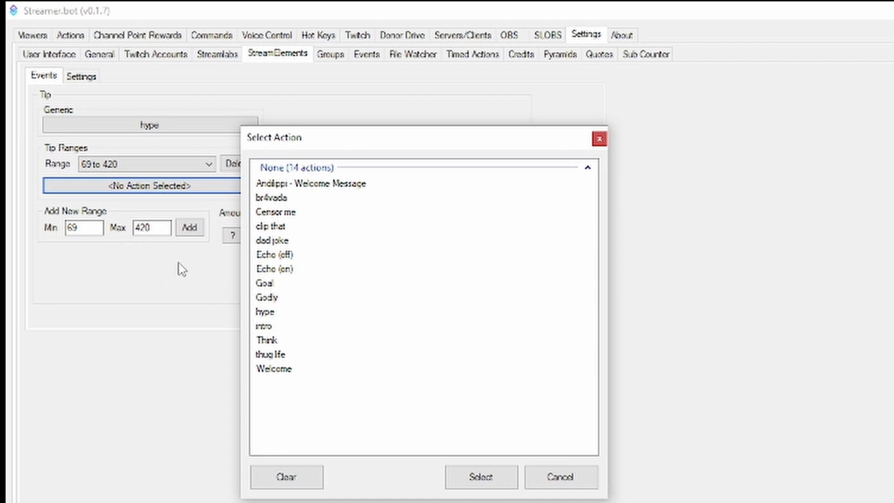
{"action": "left_click", "coordinate": [560, 477]}
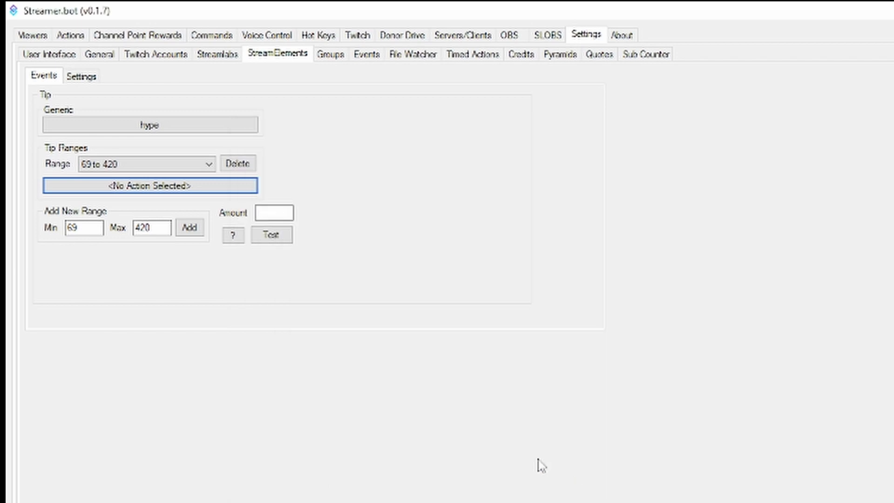
Enter 6 as the maximum in the fields for adding a tip range.
{"action": "left_click_drag", "start_coordinate": [163, 226], "coordinate": [132, 222]}
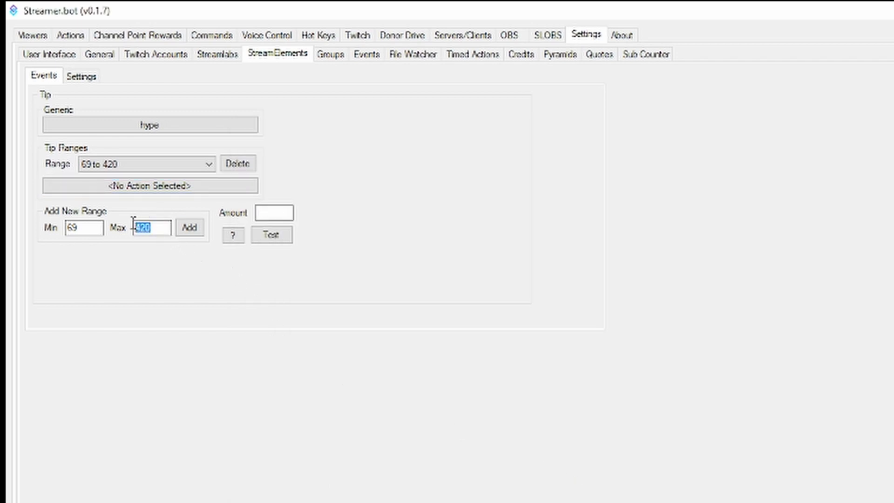
{"action": "type", "text": "6"}
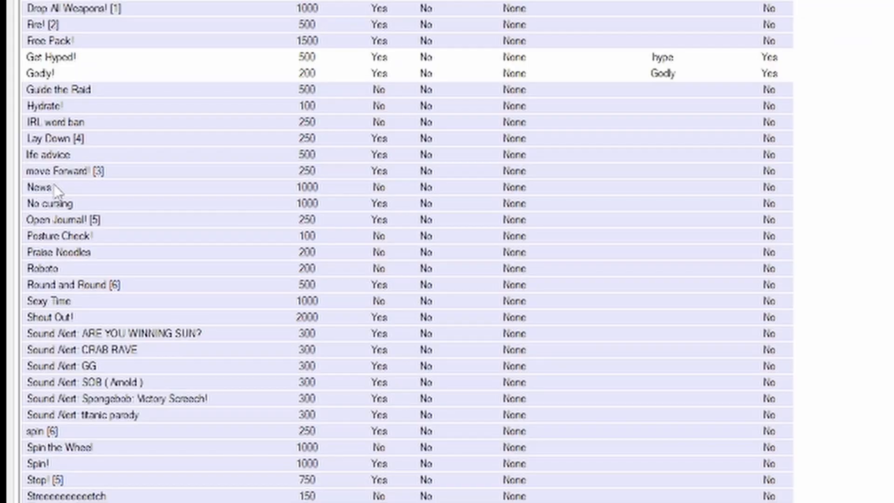
Duplicate the News channel point reward.
{"action": "left_click", "coordinate": [55, 188]}
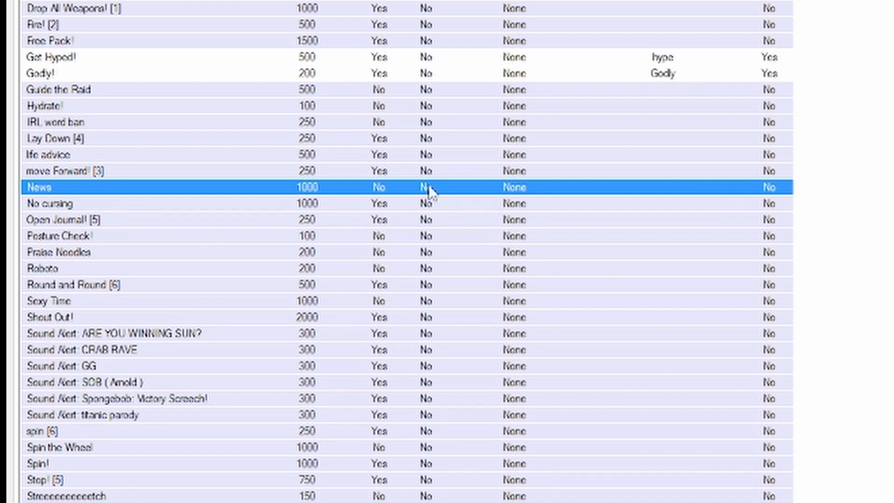
{"action": "right_click", "coordinate": [404, 187]}
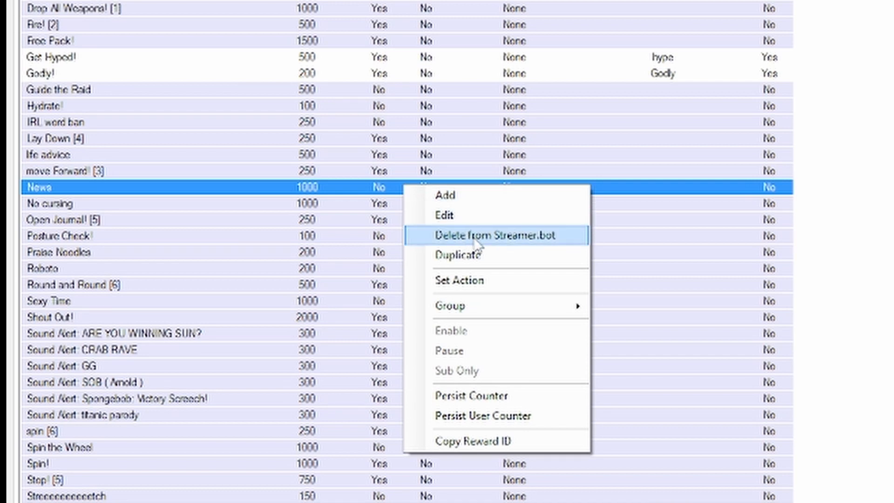
{"action": "left_click", "coordinate": [484, 263]}
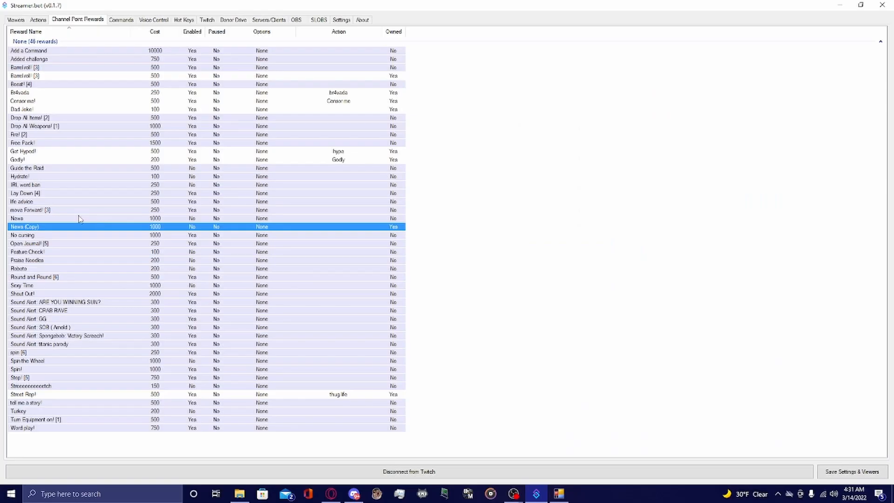
Delete the original News channel point reward from Streamer.bot.
{"action": "left_click", "coordinate": [152, 190]}
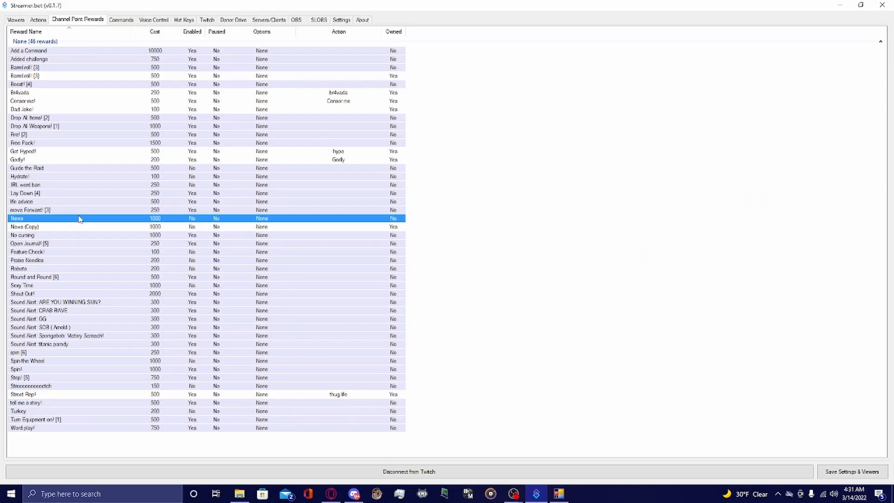
{"action": "right_click", "coordinate": [79, 217]}
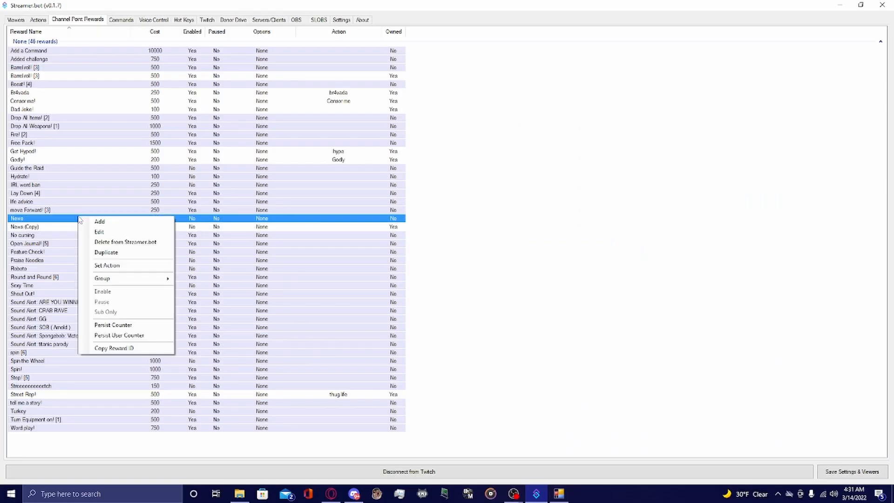
{"action": "left_click", "coordinate": [115, 242]}
Edit the duplicated News (Copy) reward and retitle it News.
{"action": "right_click", "coordinate": [55, 218]}
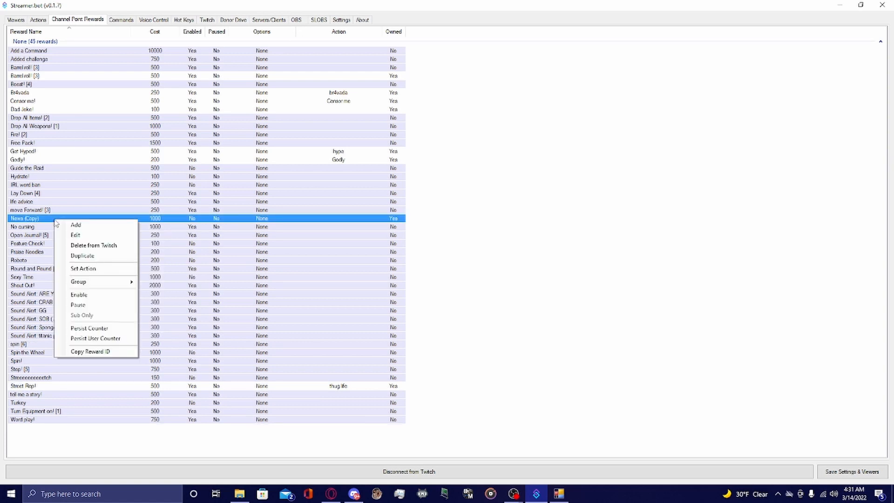
{"action": "left_click", "coordinate": [81, 235]}
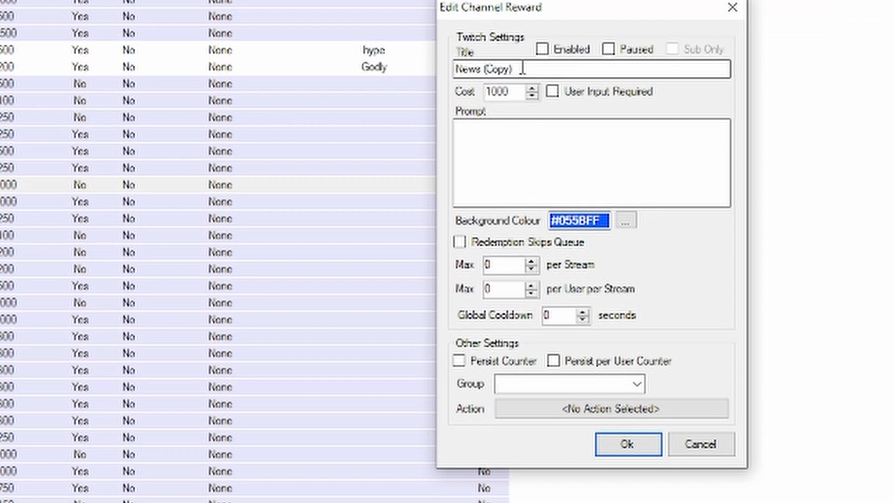
{"action": "mouse_move", "coordinate": [408, 162]}
{"action": "left_mouse_down"}
{"action": "mouse_move", "coordinate": [371, 160]}
{"action": "mouse_move", "coordinate": [394, 162]}
{"action": "left_mouse_up"}
{"action": "left_click_drag", "start_coordinate": [485, 70], "coordinate": [482, 70]}
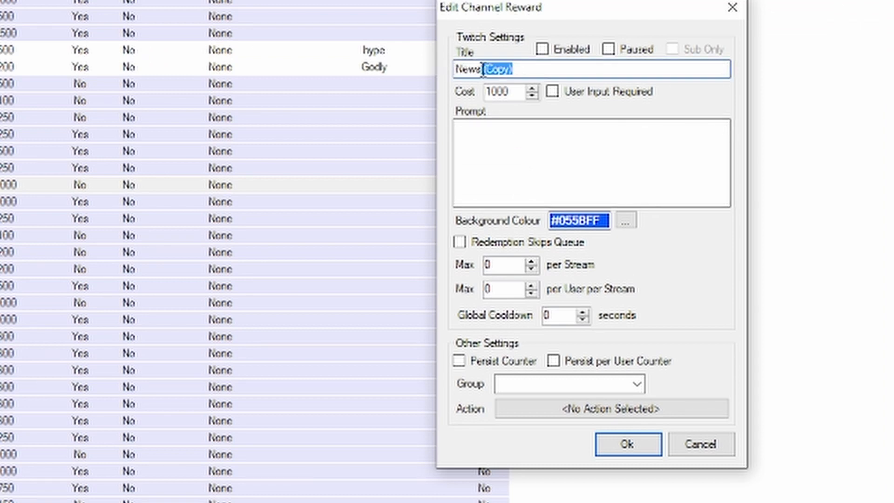
{"action": "key", "text": "BackSpace"}
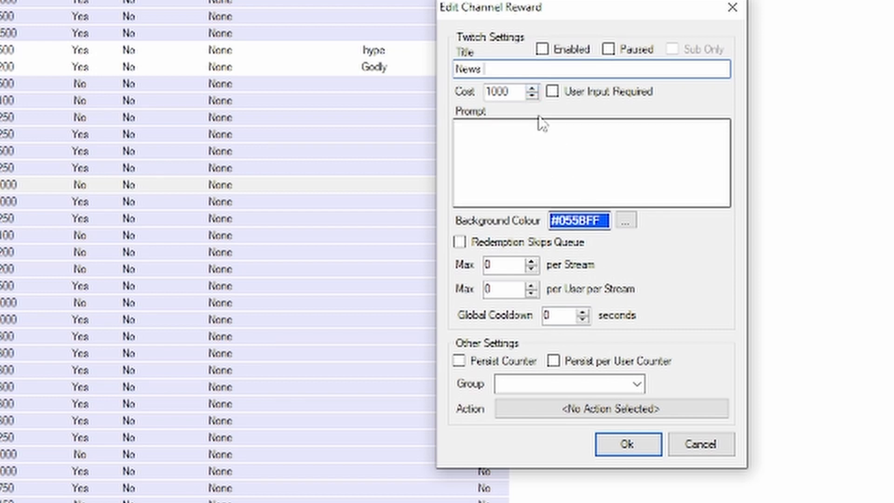
{"action": "left_click_drag", "start_coordinate": [579, 10], "coordinate": [395, 18]}
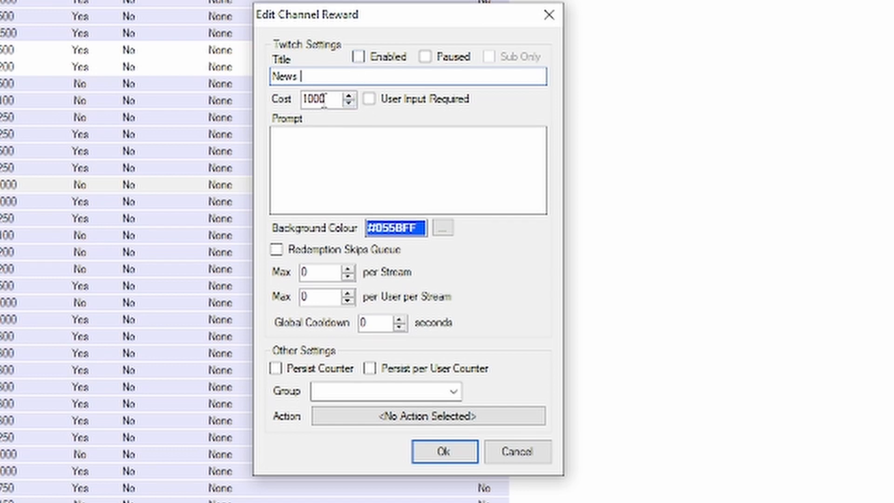
Set the News reward's prompt to "Breaking news!" and open its action selection.
{"action": "left_click", "coordinate": [337, 162]}
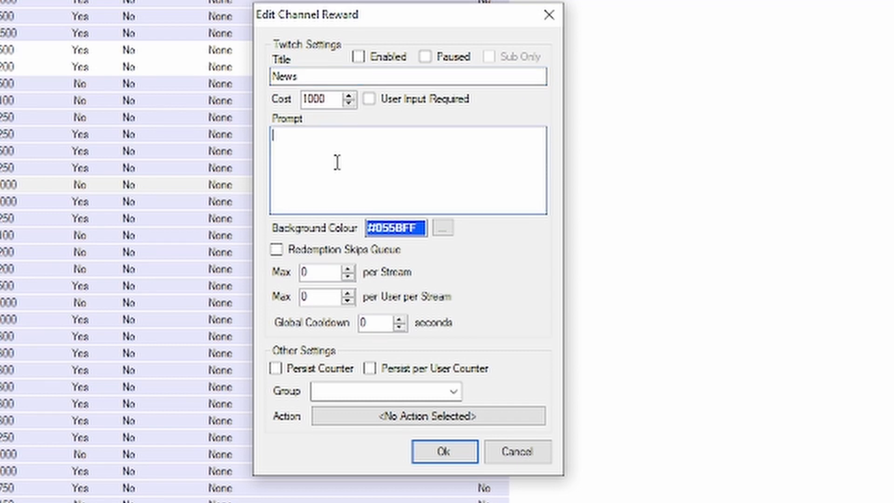
{"action": "type", "text": "Breaking news!"}
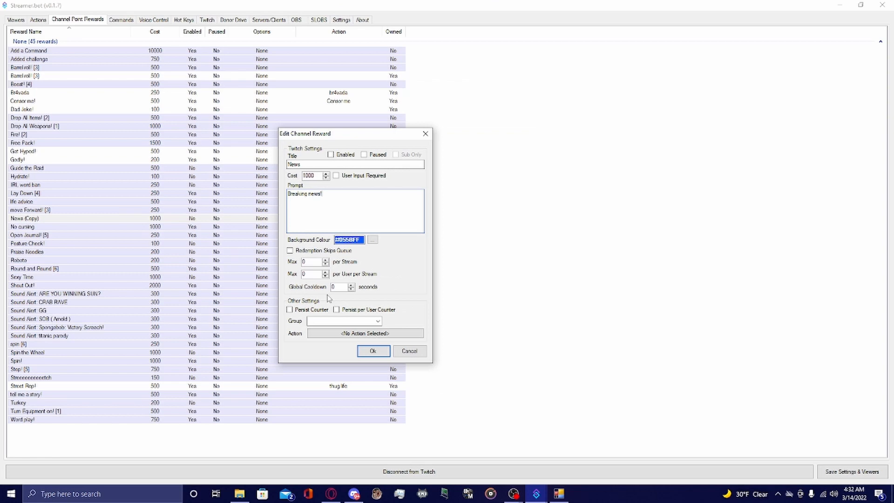
{"action": "left_click", "coordinate": [340, 333]}
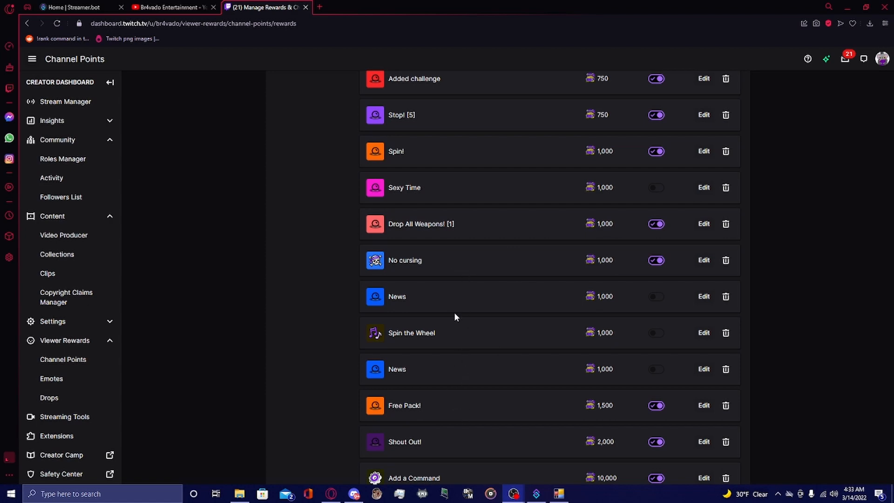
On Twitch's Channel Points page, delete the News reward between No cursing and Spin the Wheel, rejecting all its pending requests.
{"action": "left_click", "coordinate": [727, 297]}
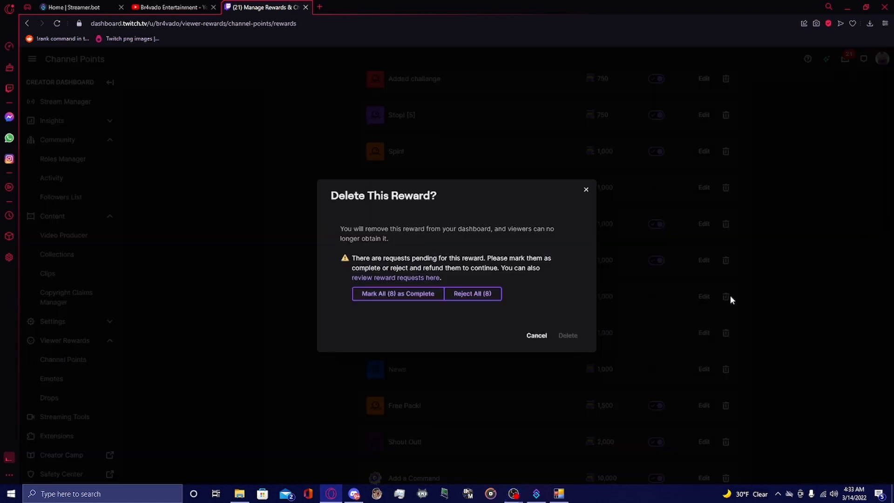
{"action": "left_click", "coordinate": [484, 297]}
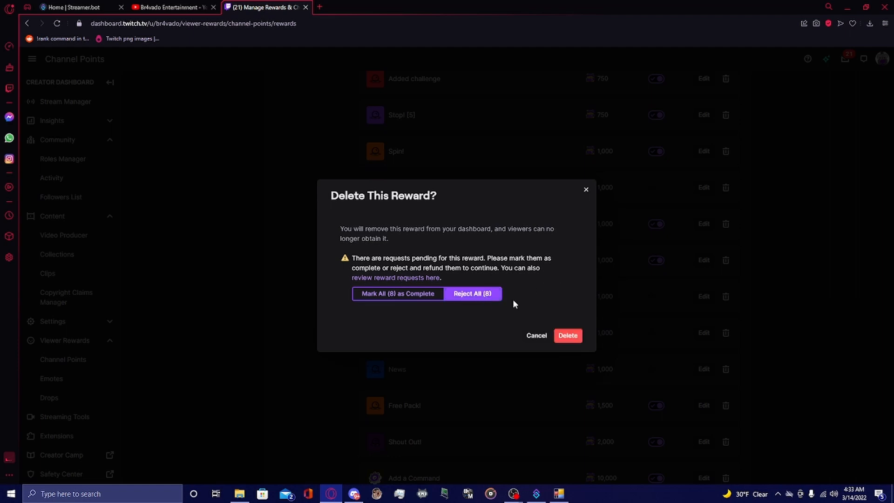
{"action": "left_click", "coordinate": [568, 336]}
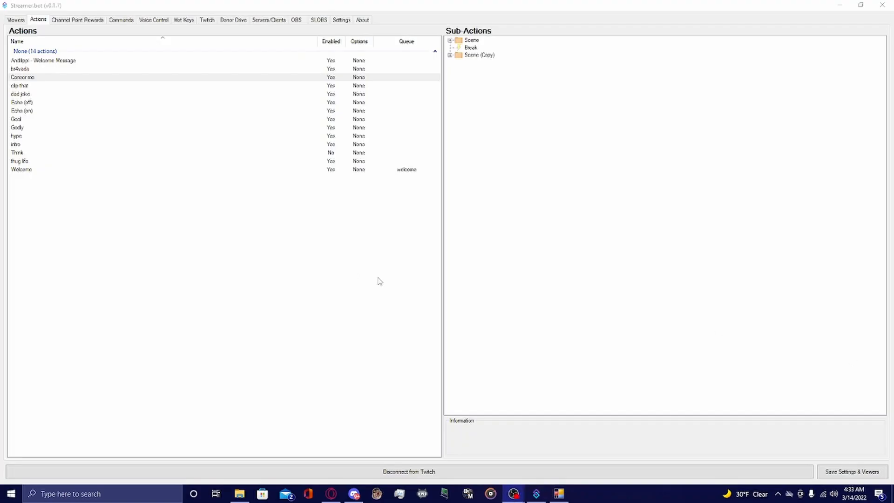
Add an enabled action named News with no group and the Default queue in Streamer.bot.
{"action": "left_click", "coordinate": [323, 258]}
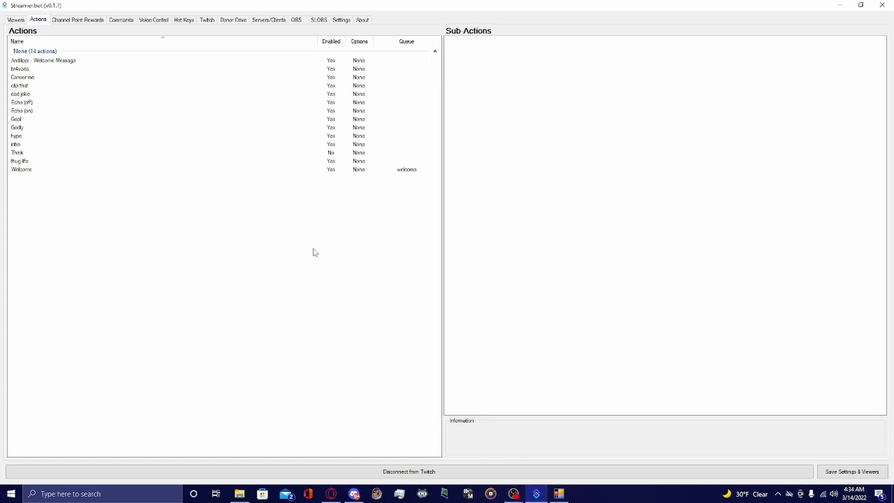
{"action": "right_click", "coordinate": [313, 250]}
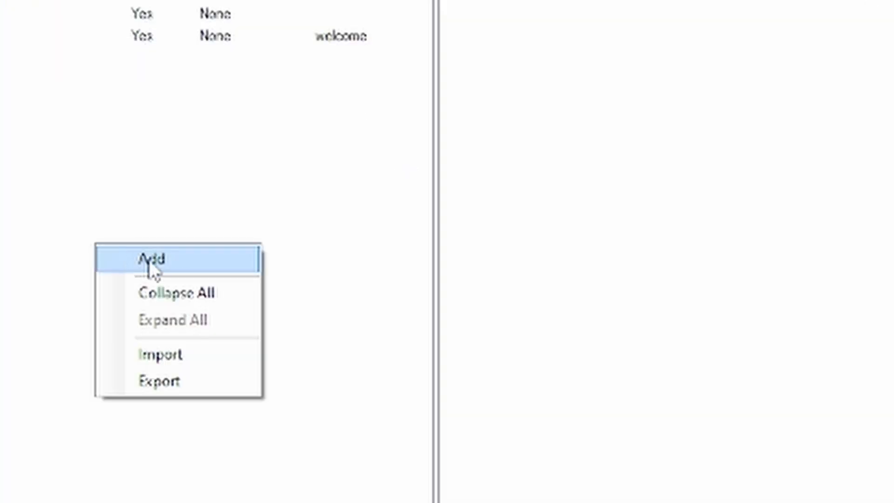
{"action": "left_click", "coordinate": [153, 261]}
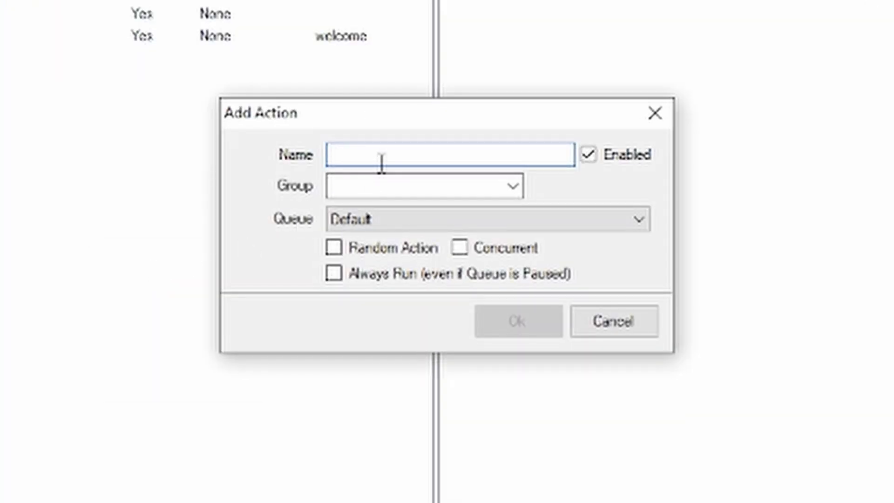
{"action": "type", "text": "News"}
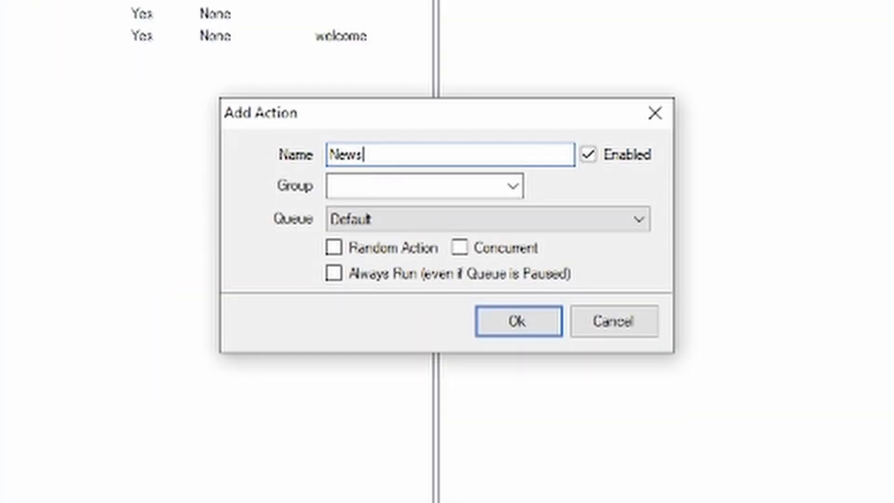
{"action": "left_click", "coordinate": [469, 188]}
{"action": "left_click", "coordinate": [521, 185]}
{"action": "left_click", "coordinate": [520, 185]}
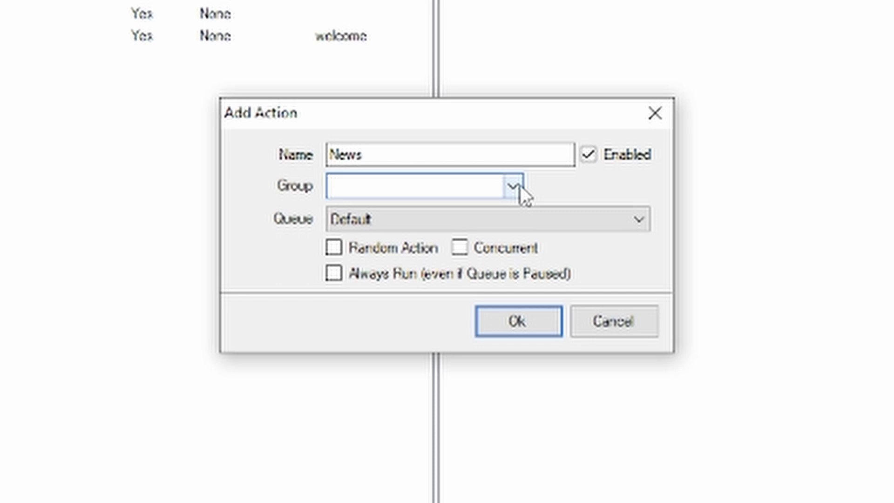
{"action": "left_click", "coordinate": [646, 225]}
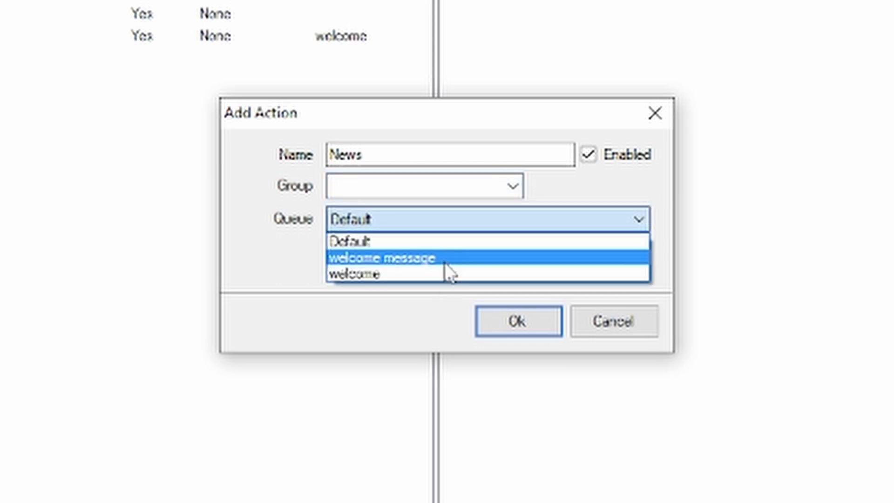
{"action": "left_click", "coordinate": [470, 225]}
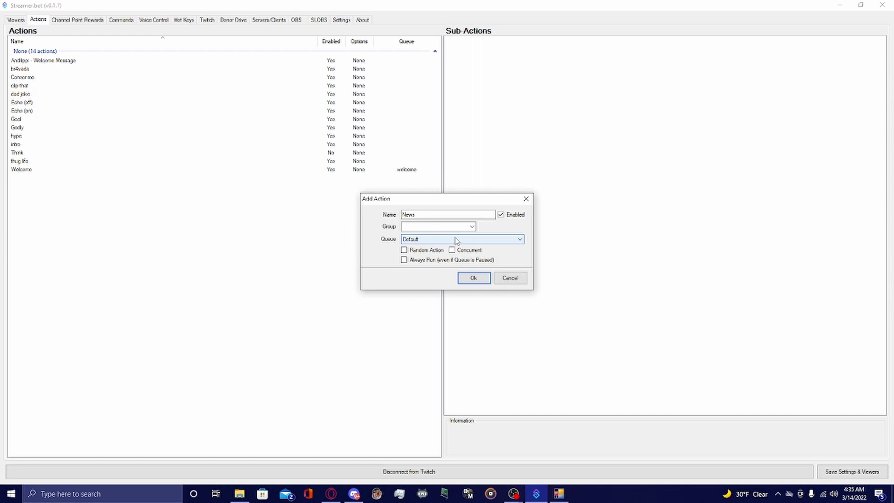
{"action": "key", "text": "Return"}
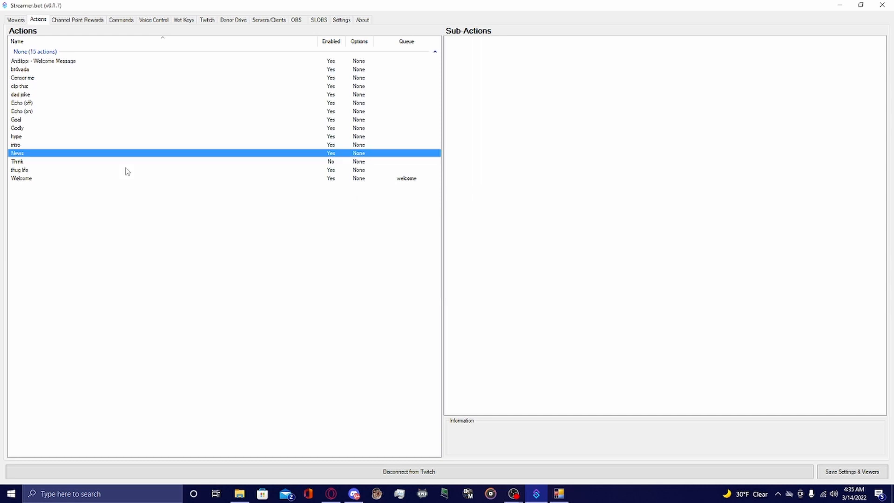
Add an OBS Set Active Scene sub-action to the News action that activates the news scene.
{"action": "left_click", "coordinate": [507, 115]}
{"action": "right_click", "coordinate": [507, 115]}
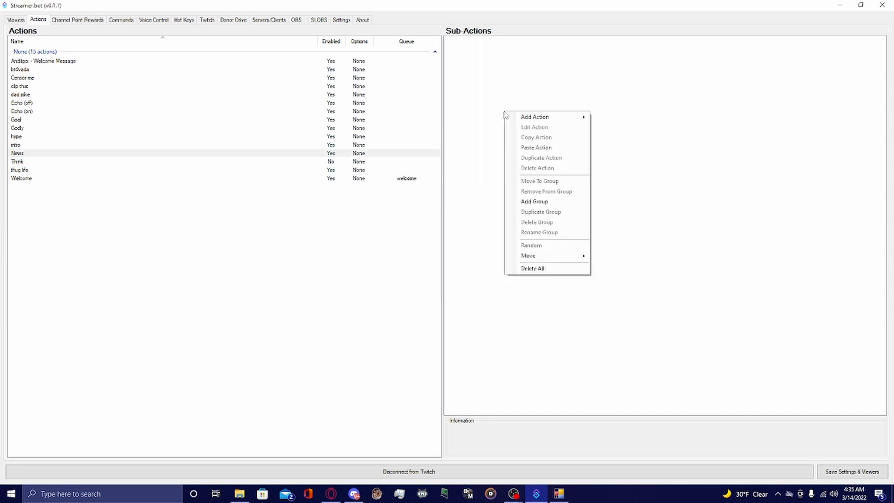
{"action": "mouse_move", "coordinate": [526, 121]}
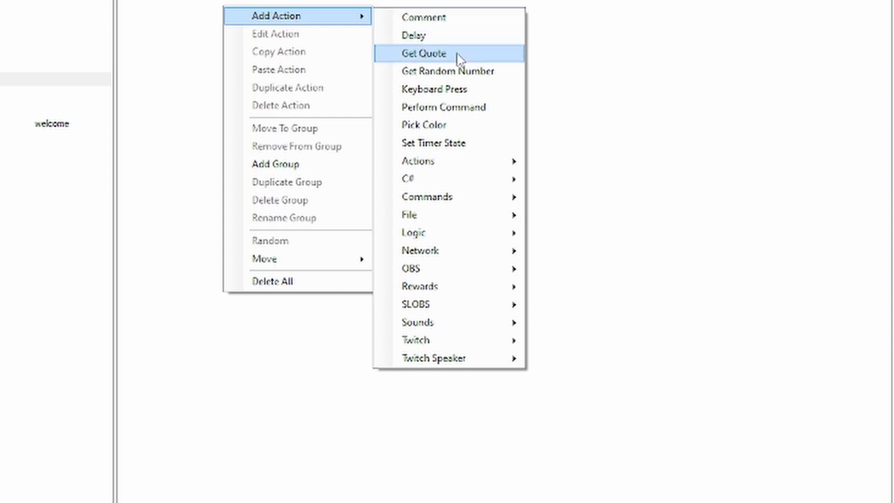
{"action": "mouse_move", "coordinate": [473, 274]}
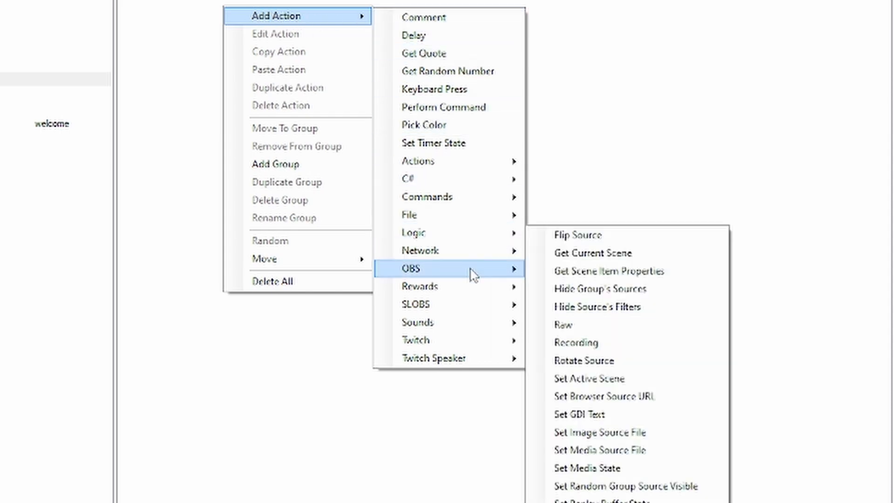
{"action": "mouse_move", "coordinate": [489, 313]}
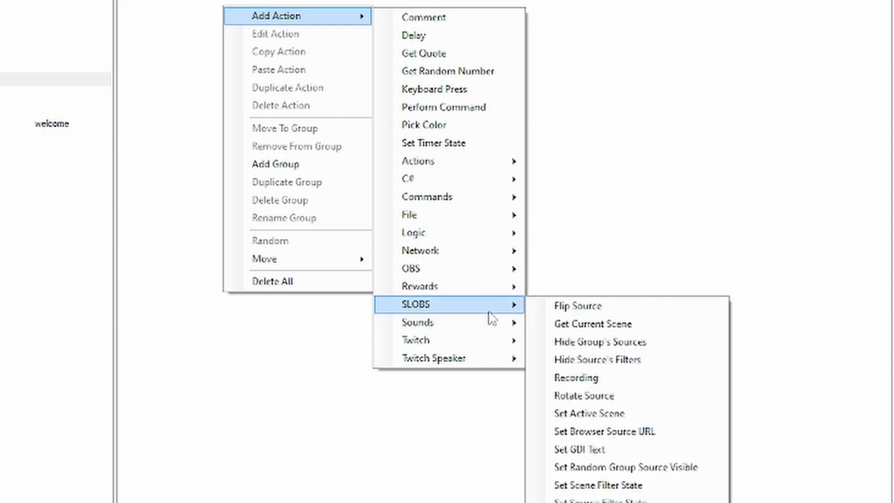
{"action": "mouse_move", "coordinate": [489, 273]}
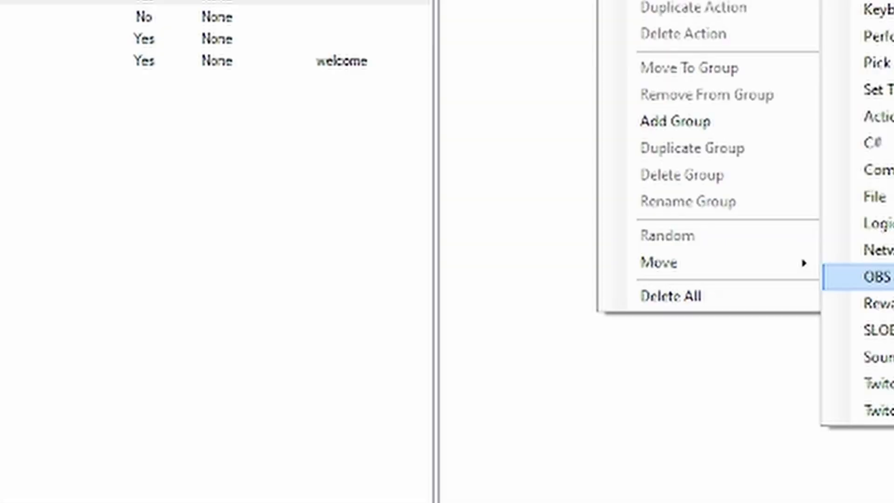
{"action": "left_click", "coordinate": [665, 212]}
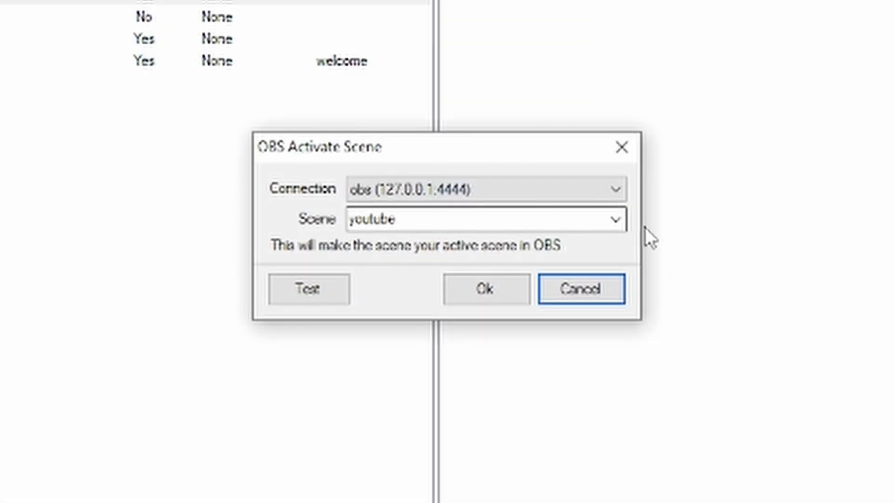
{"action": "left_click", "coordinate": [615, 219]}
{"action": "left_click", "coordinate": [419, 319]}
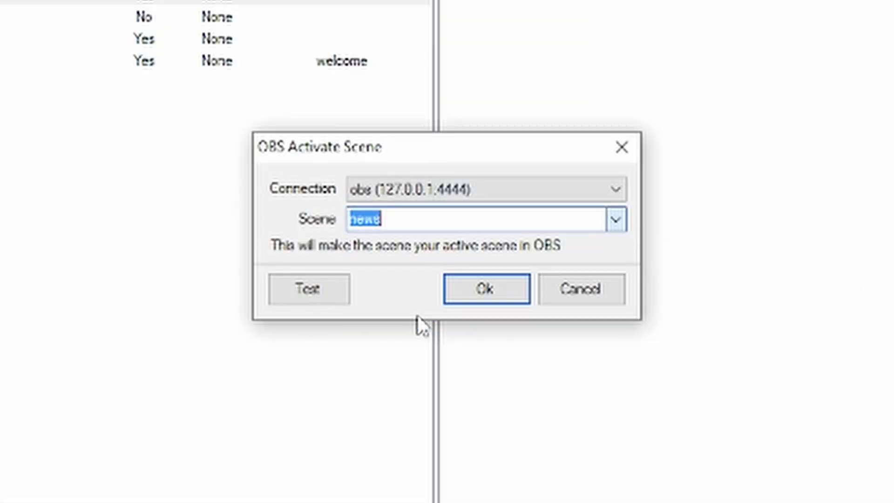
{"action": "left_click", "coordinate": [485, 289]}
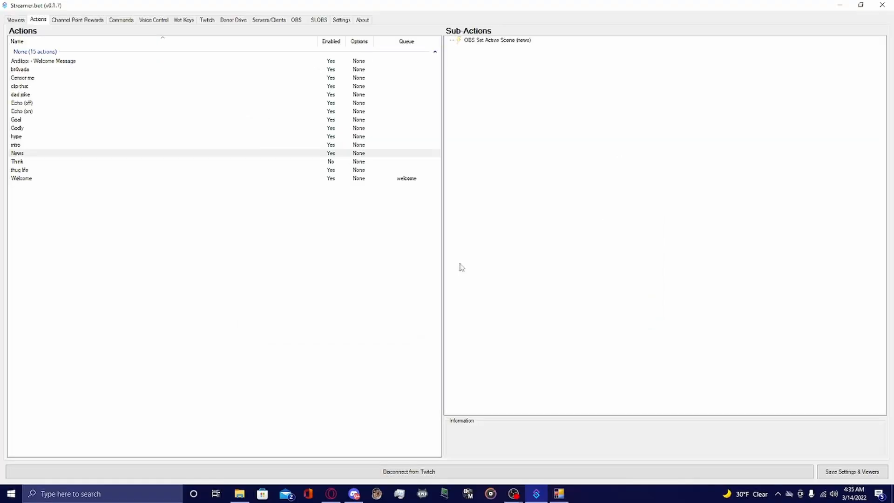
Add an OBS Set Source Filter State sub-action to News with scene news, source Mic/Aux, filter news and state Visible.
{"action": "right_click", "coordinate": [494, 66]}
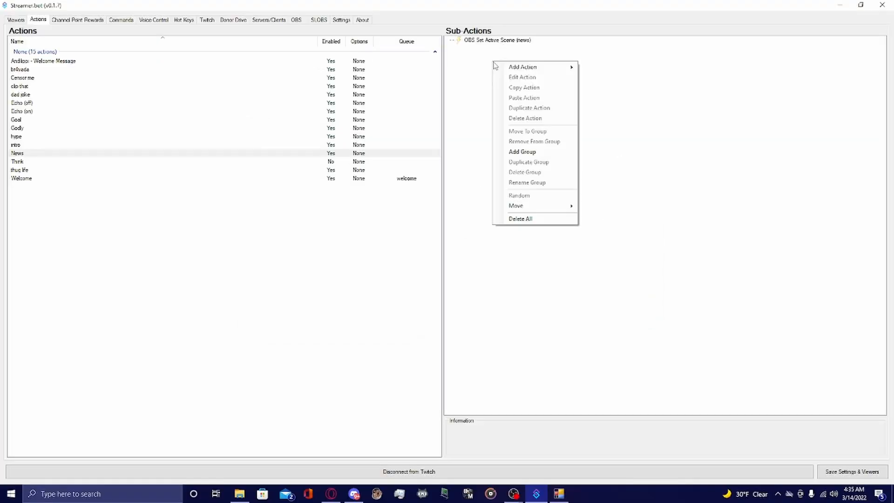
{"action": "mouse_move", "coordinate": [521, 67]}
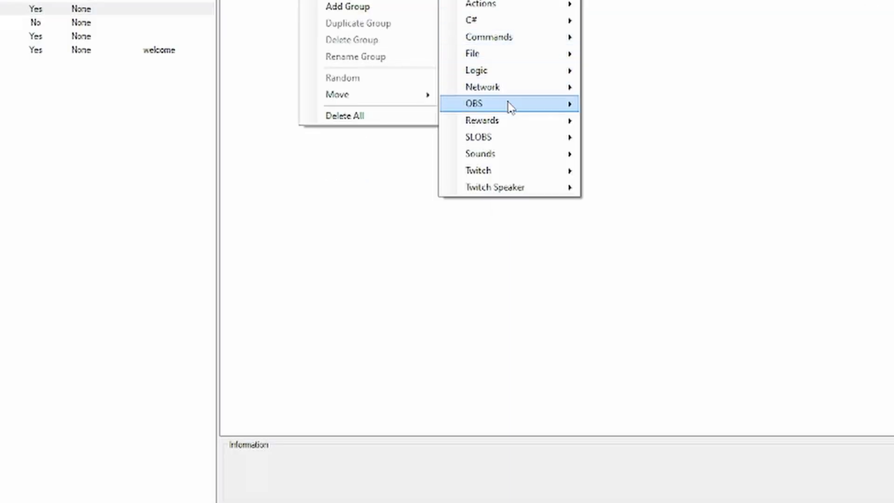
{"action": "mouse_move", "coordinate": [511, 108]}
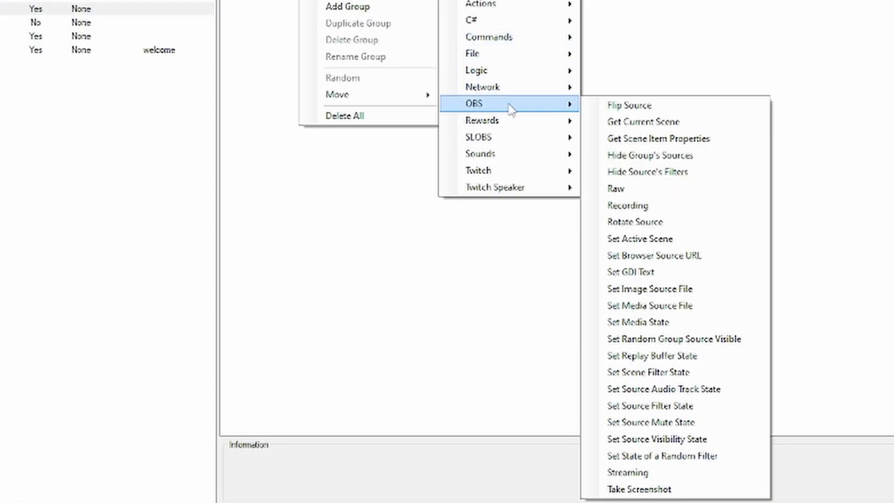
{"action": "left_click", "coordinate": [696, 406]}
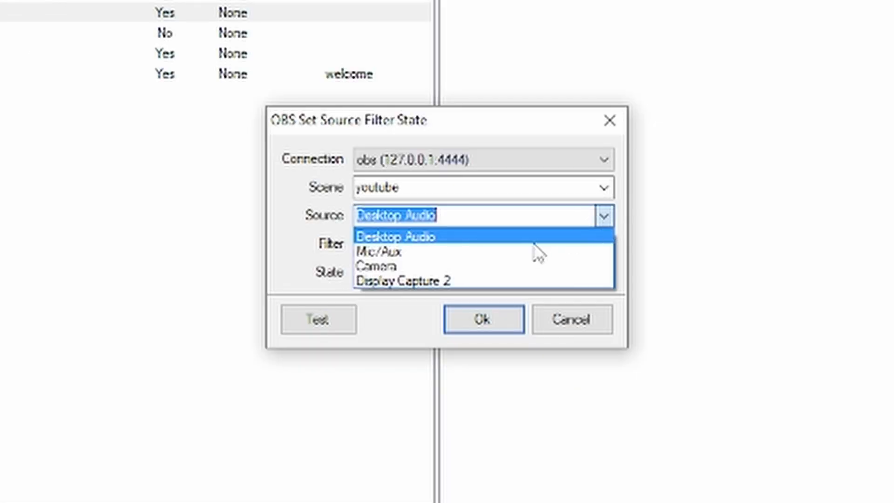
{"action": "left_click", "coordinate": [250, 171]}
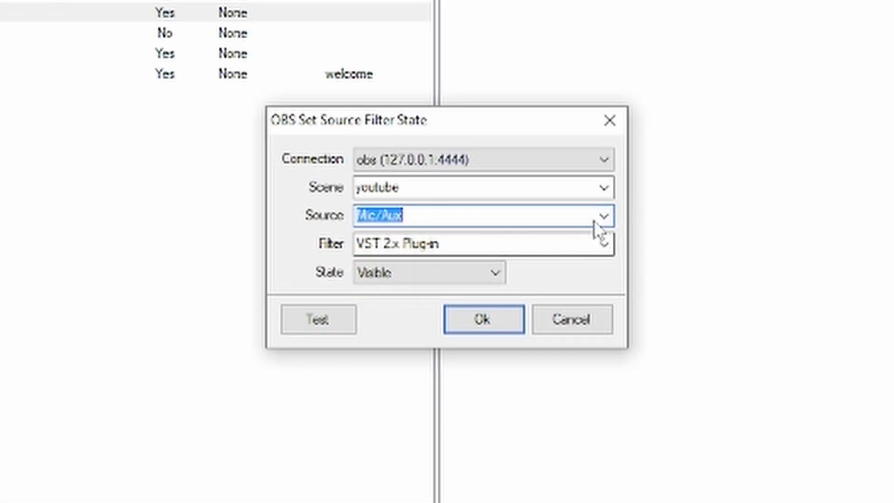
{"action": "left_click", "coordinate": [604, 187]}
{"action": "left_click", "coordinate": [388, 281]}
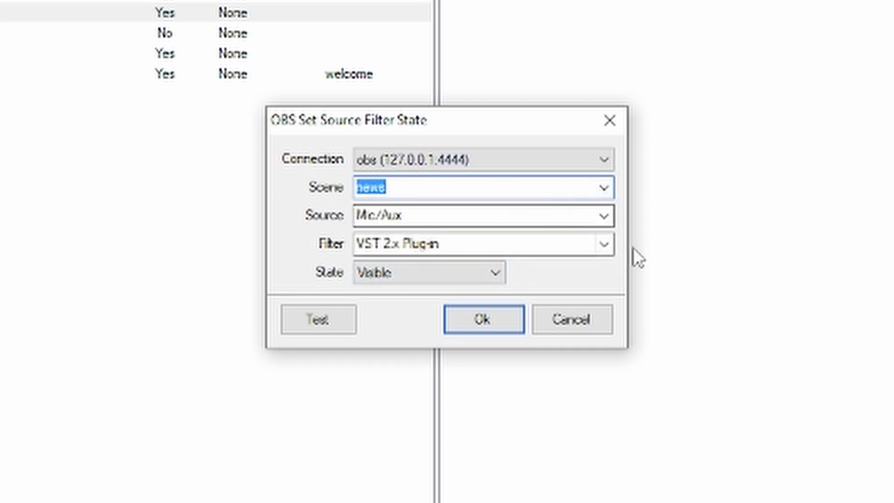
{"action": "left_click", "coordinate": [605, 248]}
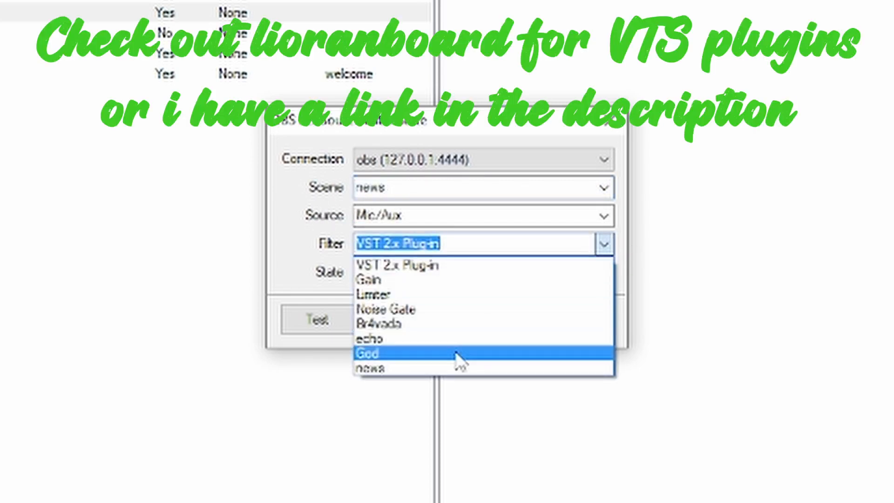
{"action": "left_click", "coordinate": [408, 368]}
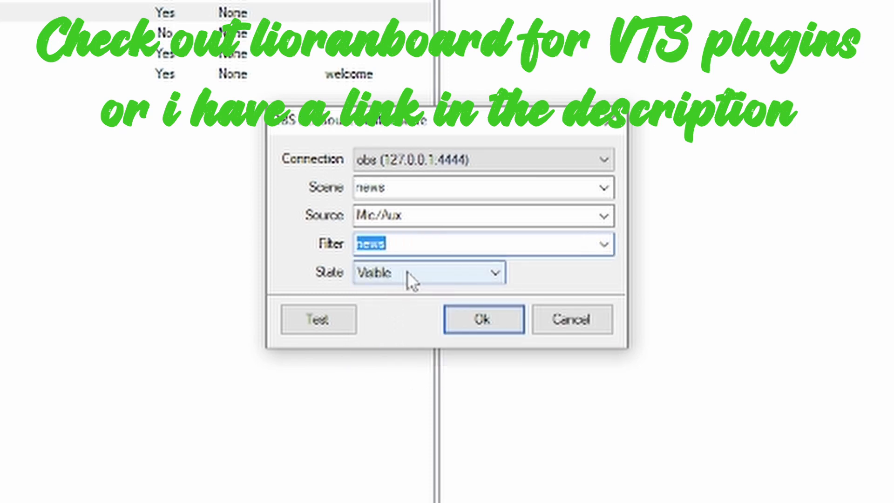
{"action": "left_click", "coordinate": [471, 321]}
{"action": "right_click", "coordinate": [558, 74]}
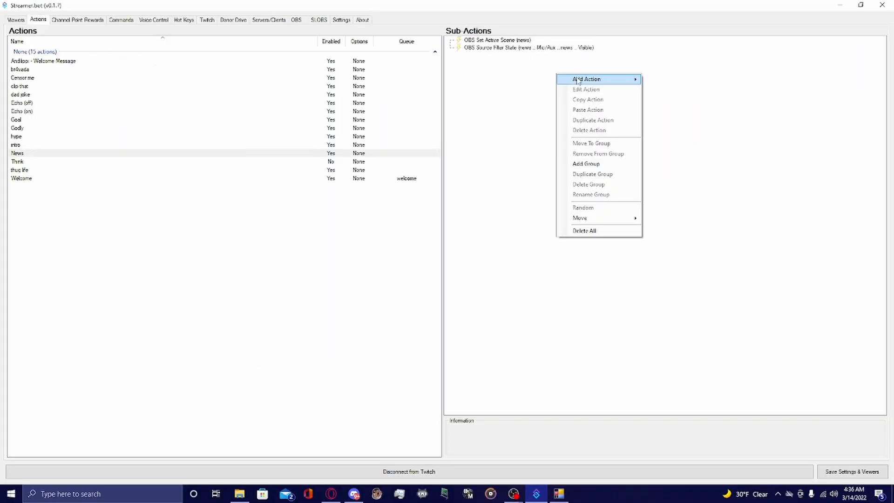
{"action": "mouse_move", "coordinate": [578, 82]}
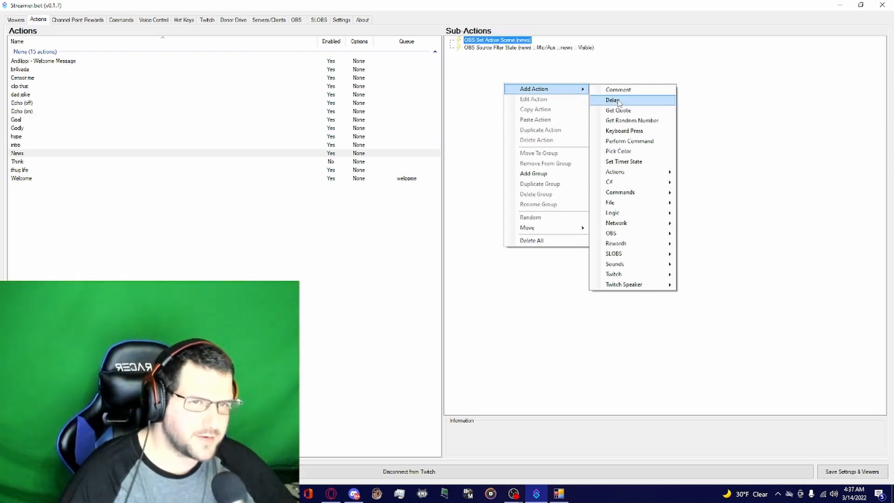
{"action": "left_click", "coordinate": [667, 92]}
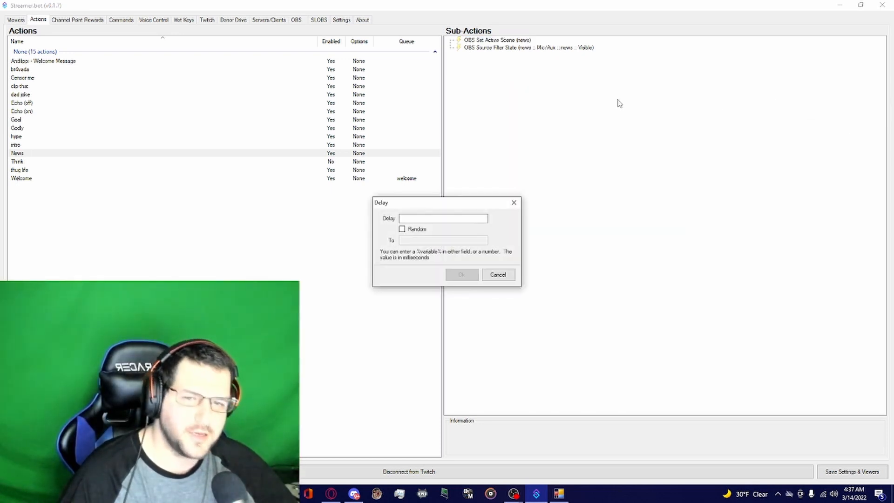
{"action": "left_click", "coordinate": [425, 216]}
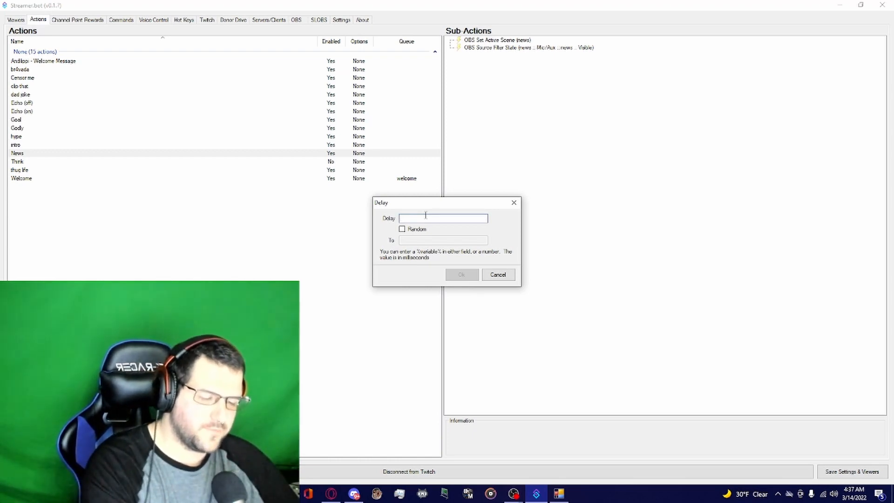
{"action": "type", "text": "1000"}
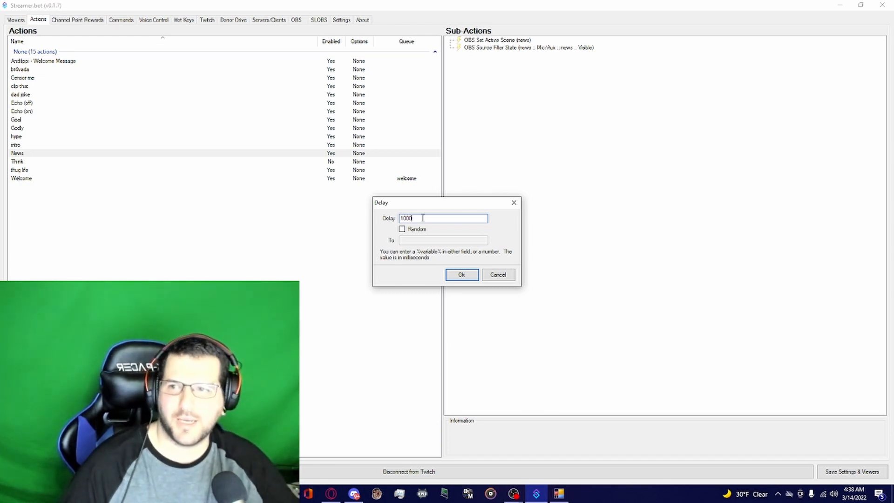
{"action": "left_click", "coordinate": [48, 122]}
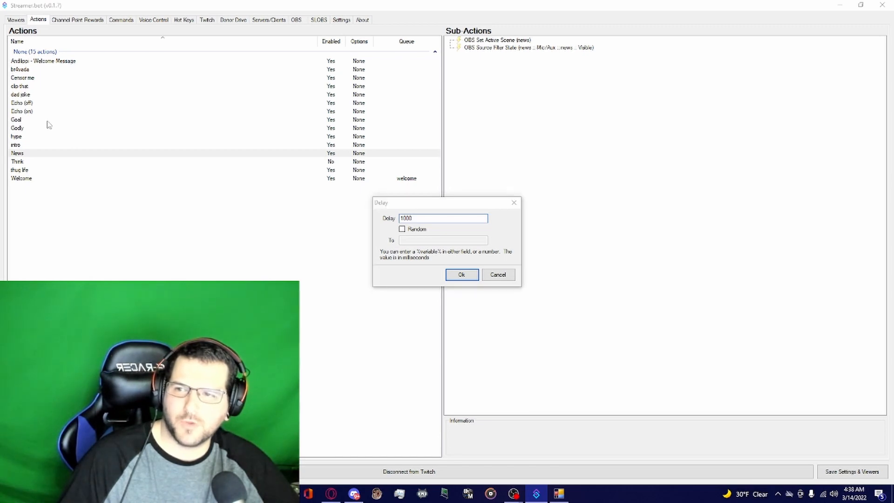
{"action": "left_click", "coordinate": [494, 278]}
Examine the sub-actions of the Goal and hype actions, including hype's Scene group, and the available Logic sub-action types.
{"action": "left_click", "coordinate": [25, 122]}
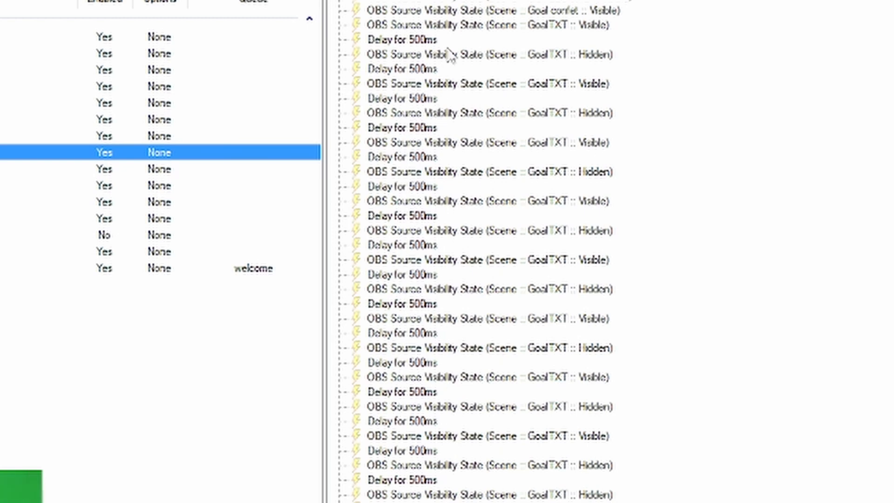
{"action": "left_click", "coordinate": [601, 55]}
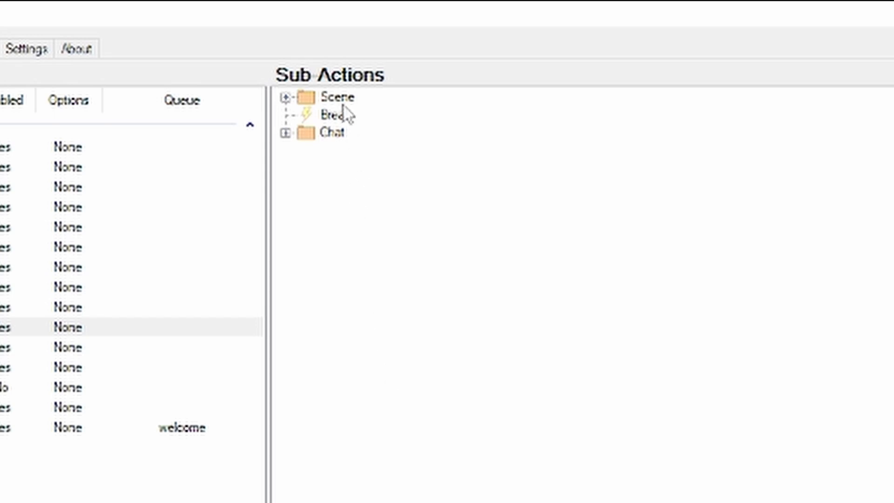
{"action": "left_click", "coordinate": [285, 97]}
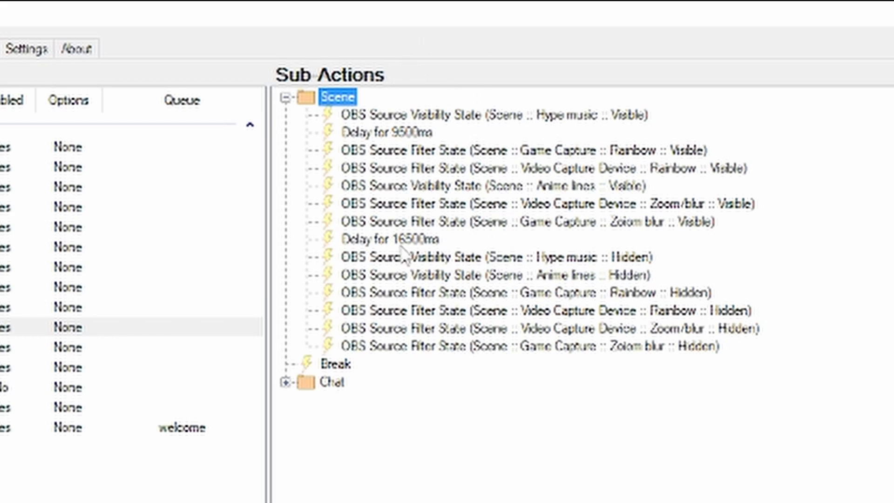
{"action": "left_click", "coordinate": [286, 98]}
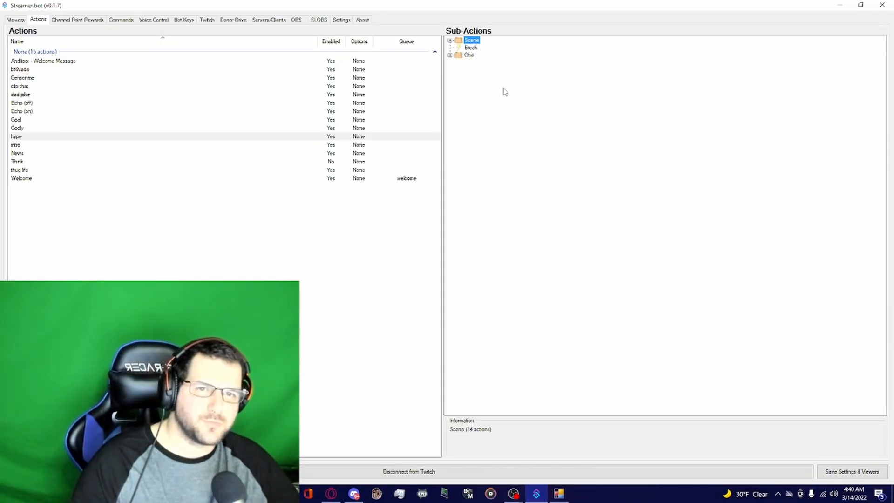
{"action": "right_click", "coordinate": [414, 213]}
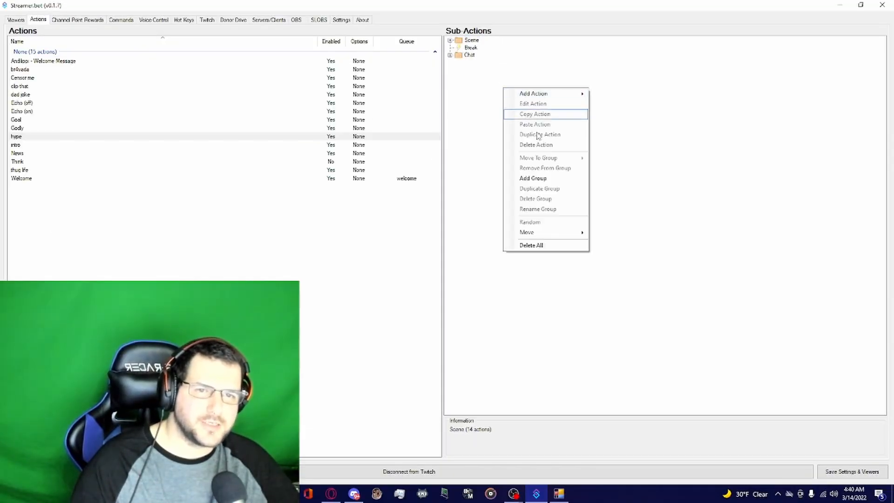
{"action": "mouse_move", "coordinate": [557, 94]}
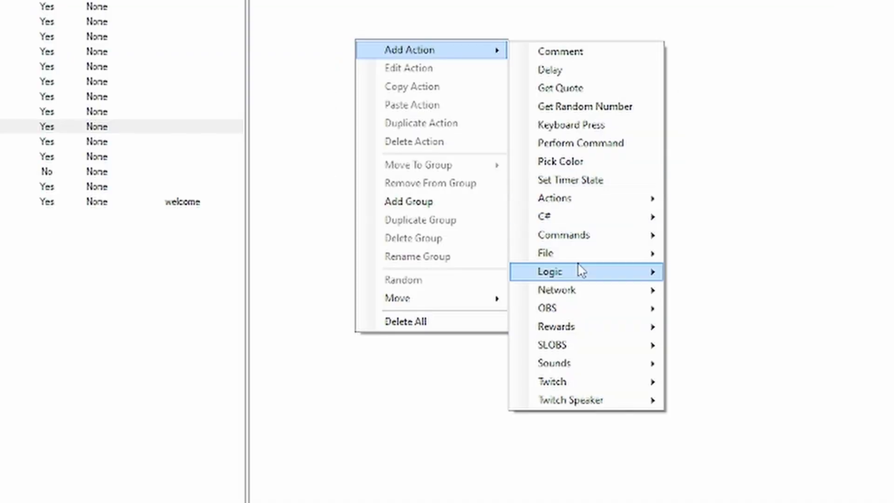
{"action": "mouse_move", "coordinate": [581, 271]}
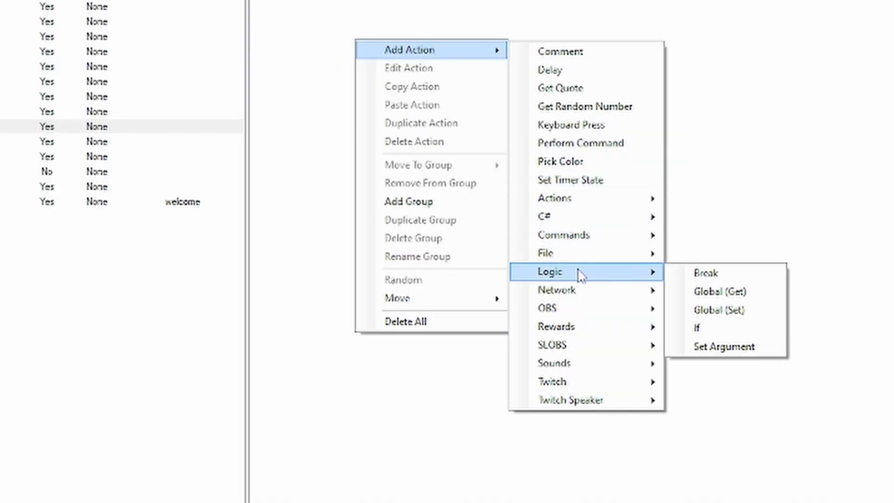
{"action": "left_click", "coordinate": [722, 282]}
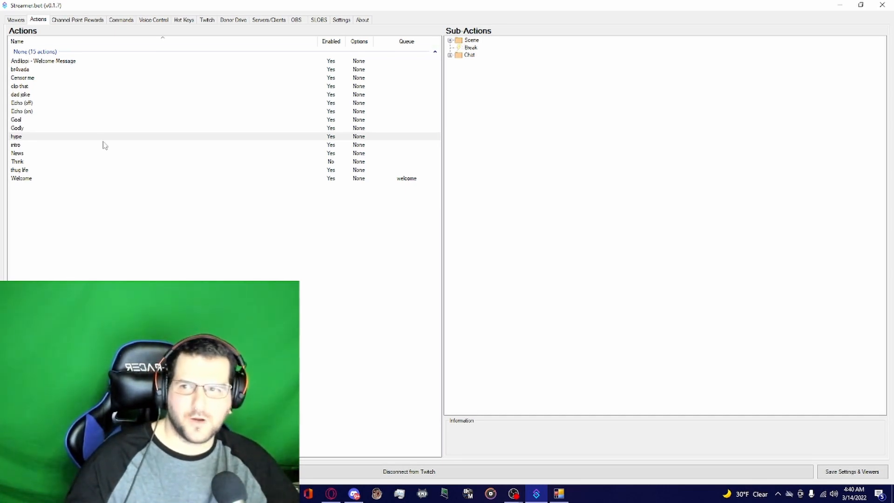
Add an OBS Set Source Visibility State sub-action to the News action with scene news, source newV and state Visible.
{"action": "left_click", "coordinate": [64, 154]}
{"action": "right_click", "coordinate": [472, 105]}
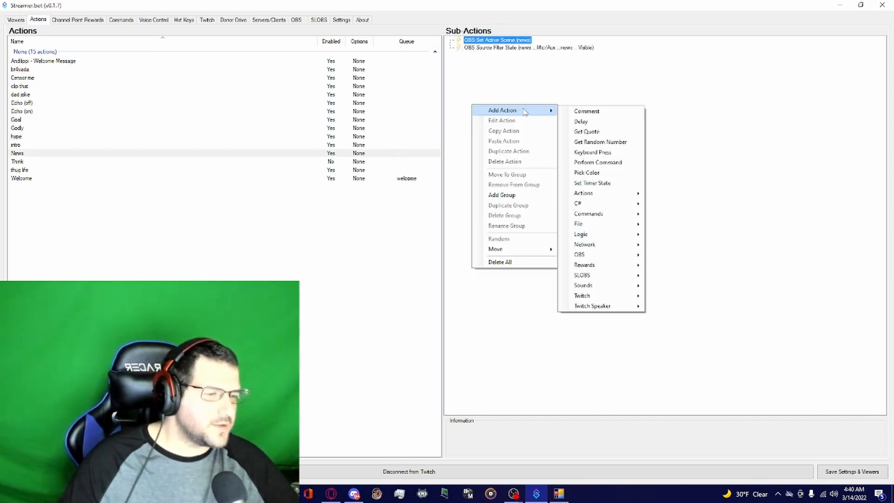
{"action": "left_click", "coordinate": [697, 133]}
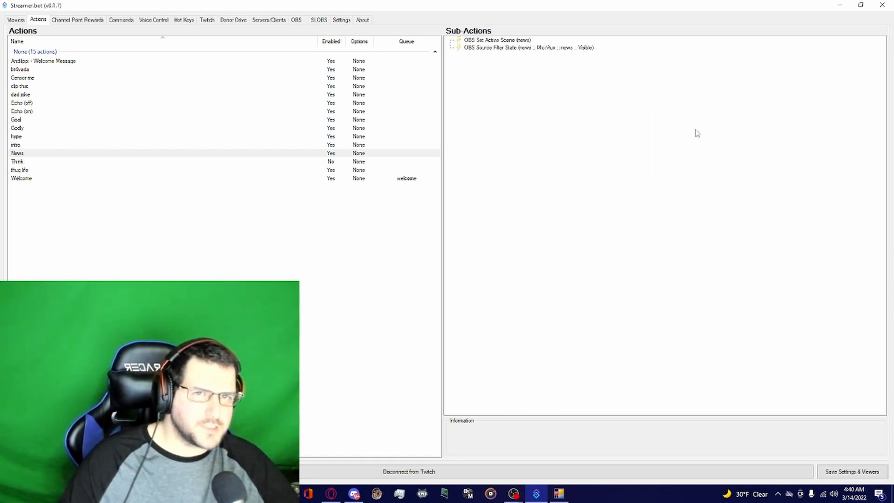
{"action": "right_click", "coordinate": [479, 129]}
{"action": "mouse_move", "coordinate": [511, 136]}
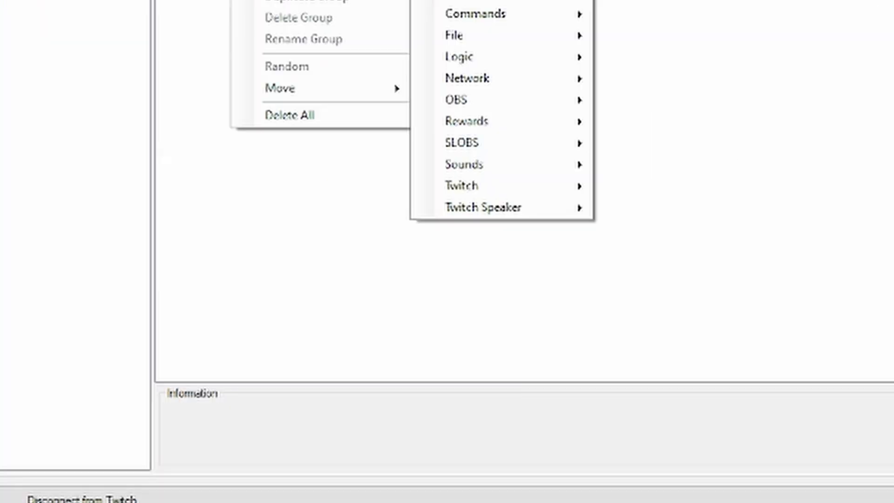
{"action": "mouse_move", "coordinate": [498, 106]}
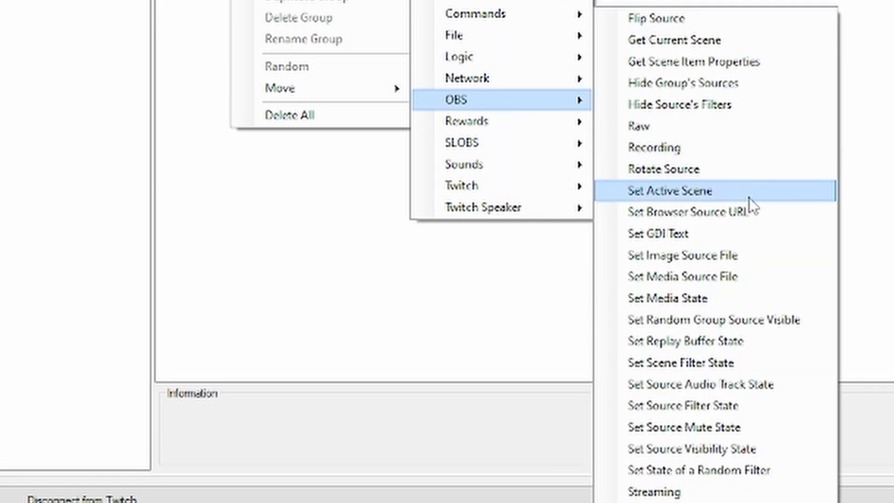
{"action": "left_click", "coordinate": [749, 449]}
{"action": "left_click", "coordinate": [512, 233]}
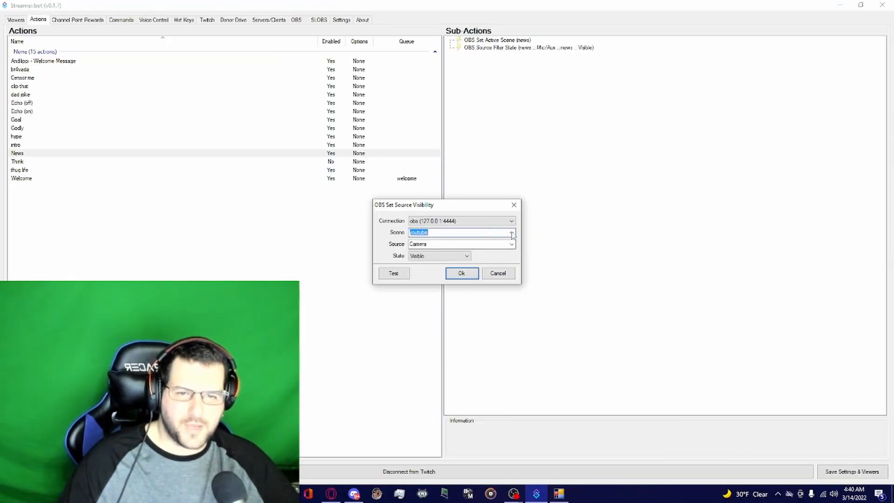
{"action": "left_click", "coordinate": [512, 234]}
{"action": "left_click", "coordinate": [496, 269]}
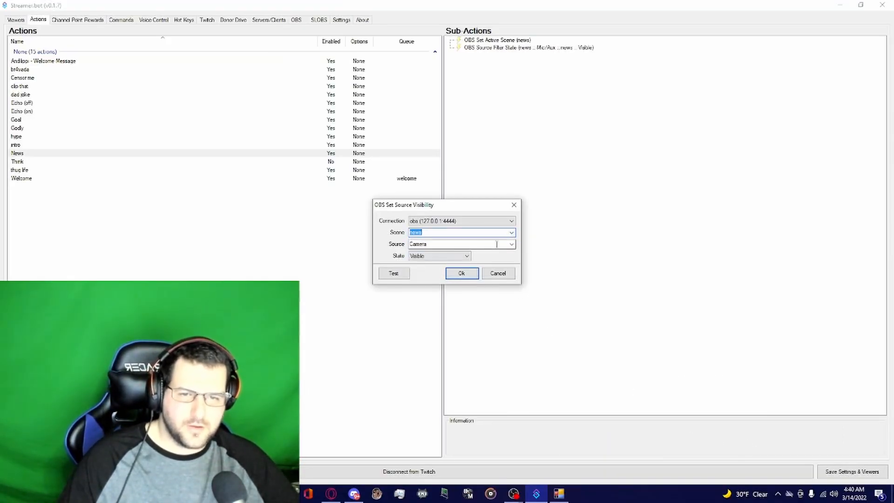
{"action": "left_click", "coordinate": [512, 244]}
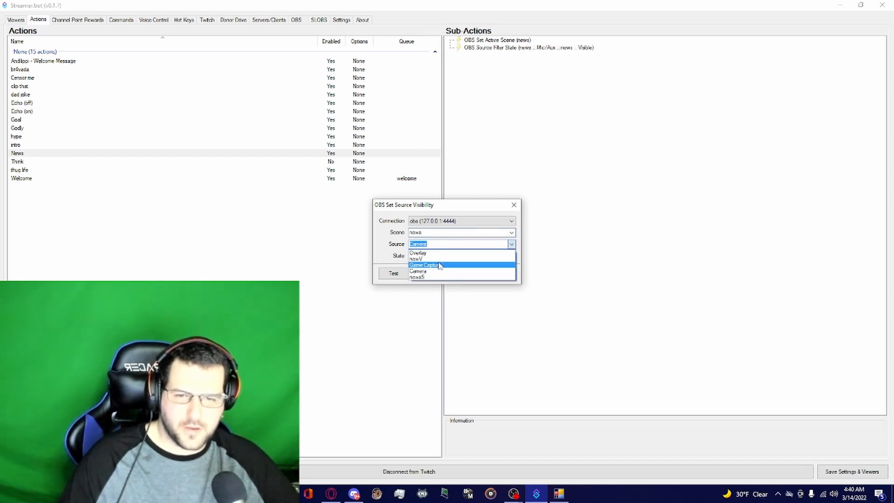
{"action": "left_click", "coordinate": [437, 259]}
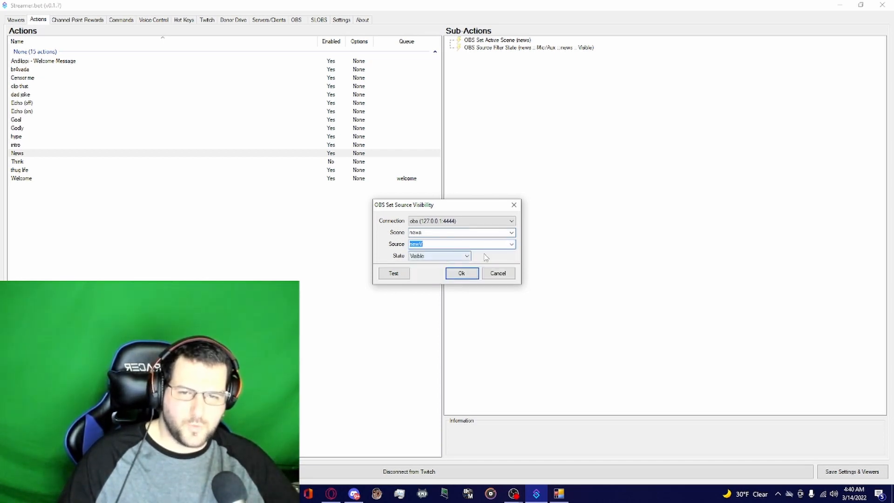
{"action": "left_click", "coordinate": [461, 274]}
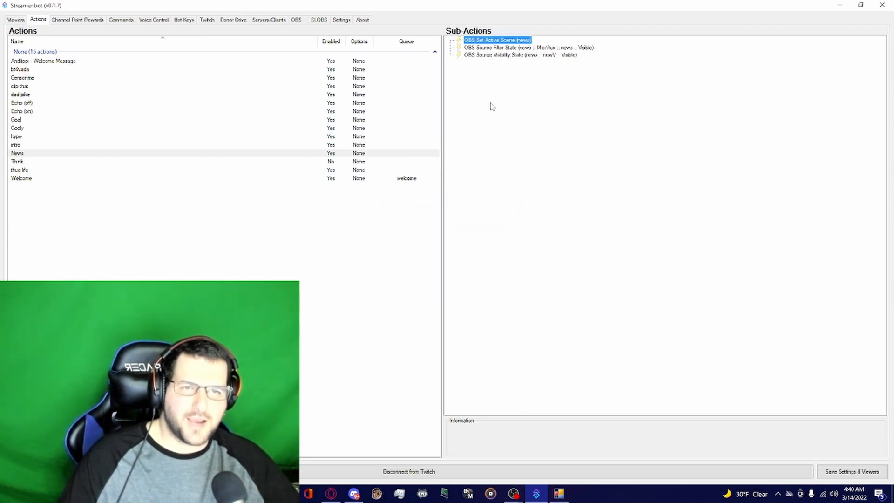
{"action": "right_click", "coordinate": [512, 66]}
{"action": "mouse_move", "coordinate": [536, 70]}
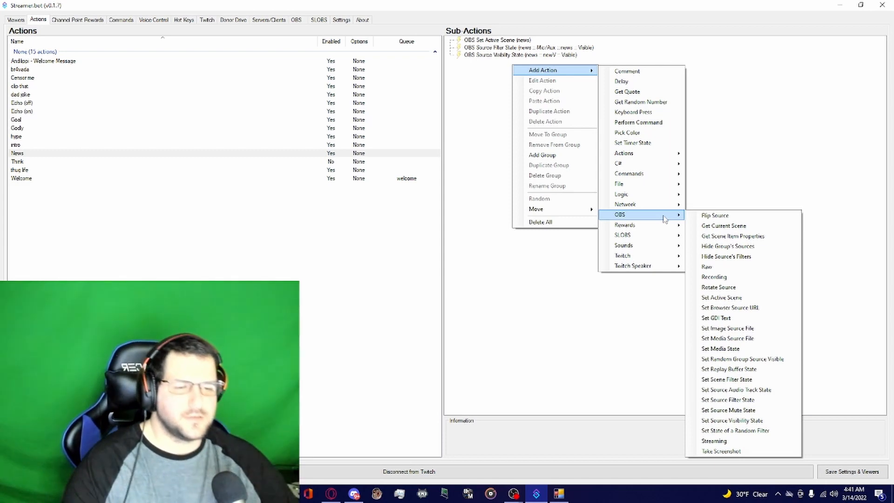
{"action": "left_click", "coordinate": [476, 62]}
Duplicate the News action's Set Active Scene, Source Filter State and Source Visibility State sub-actions.
{"action": "right_click", "coordinate": [480, 39]}
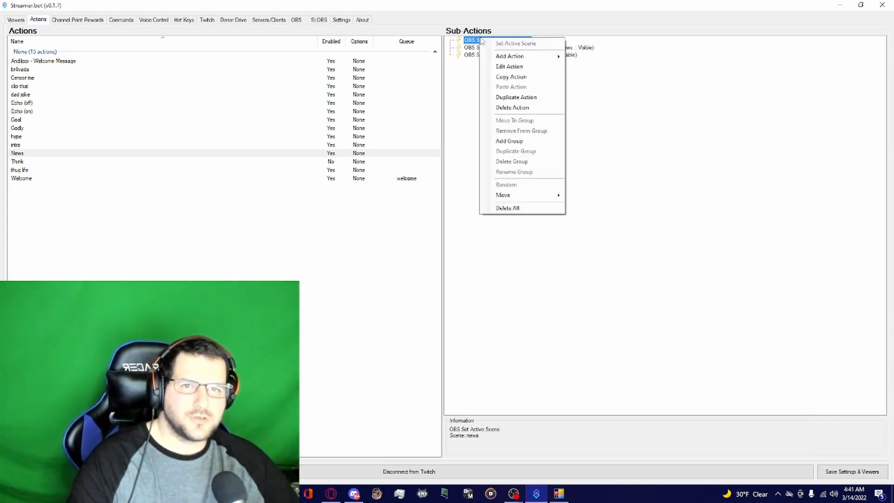
{"action": "left_click", "coordinate": [523, 98]}
{"action": "right_click", "coordinate": [492, 48]}
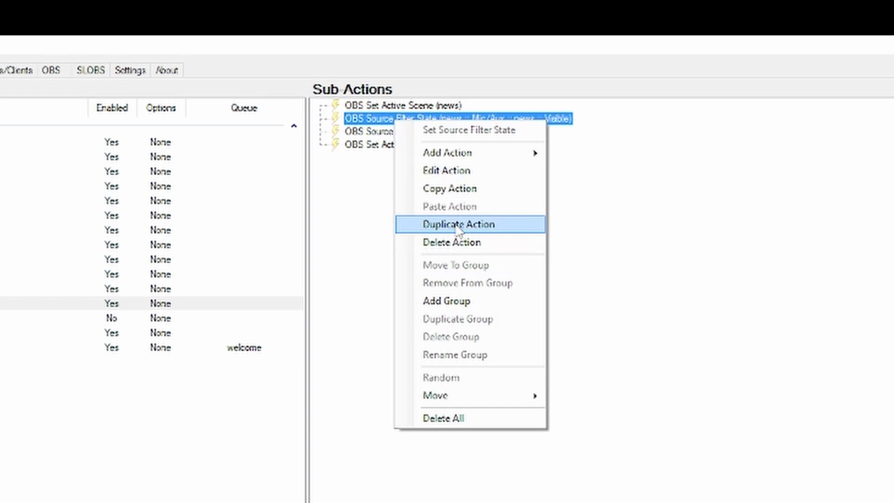
{"action": "left_click", "coordinate": [459, 224]}
{"action": "right_click", "coordinate": [415, 131]}
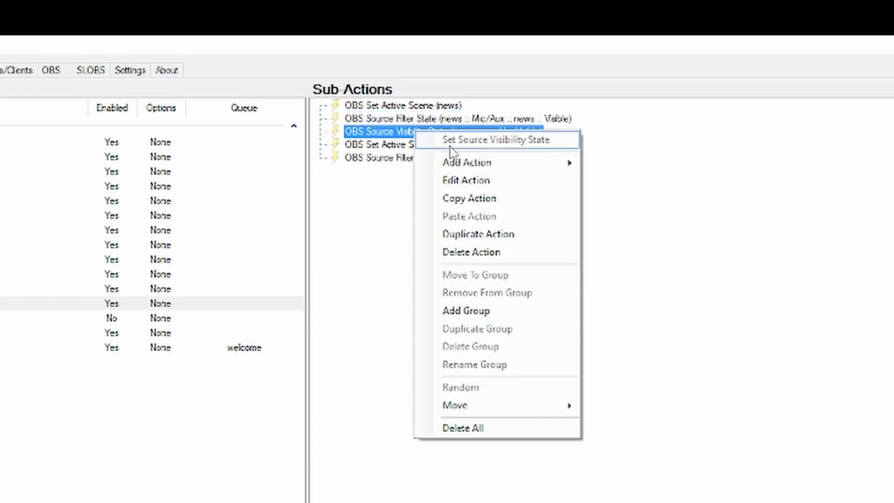
{"action": "left_click", "coordinate": [489, 234]}
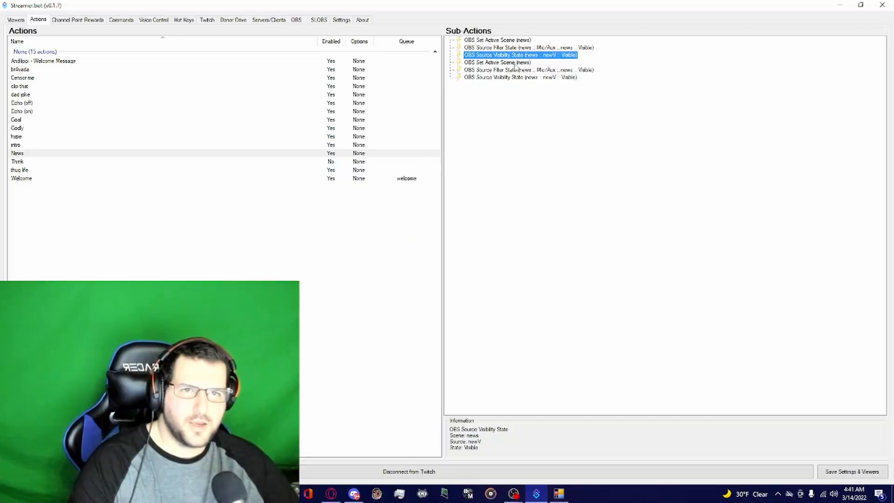
Set the state of the duplicated OBS Source Filter State sub-action for Mic/Aux to Hidden.
{"action": "double_click", "coordinate": [514, 63]}
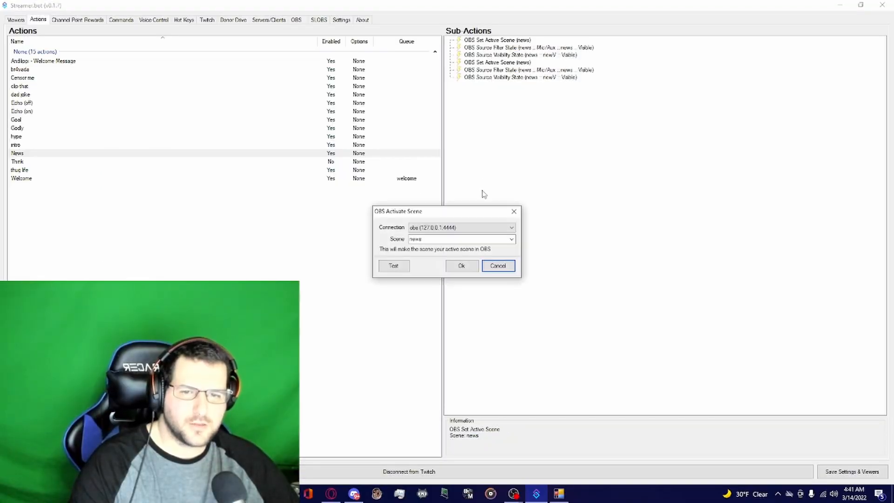
{"action": "left_click", "coordinate": [513, 210]}
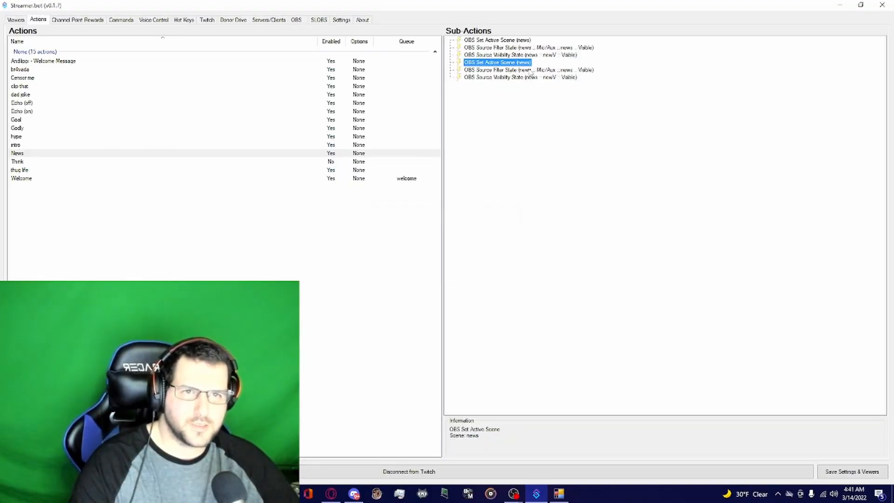
{"action": "double_click", "coordinate": [531, 70]}
{"action": "left_click", "coordinate": [460, 260]}
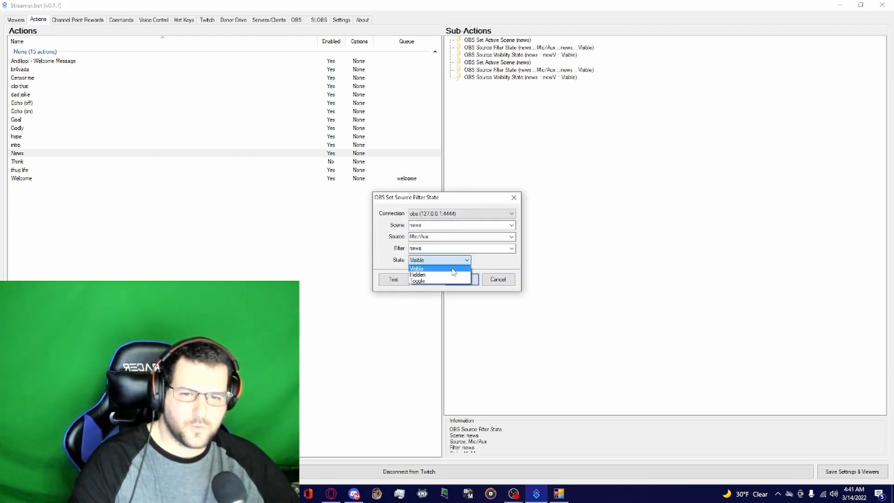
{"action": "left_click", "coordinate": [446, 275]}
{"action": "left_click", "coordinate": [454, 279]}
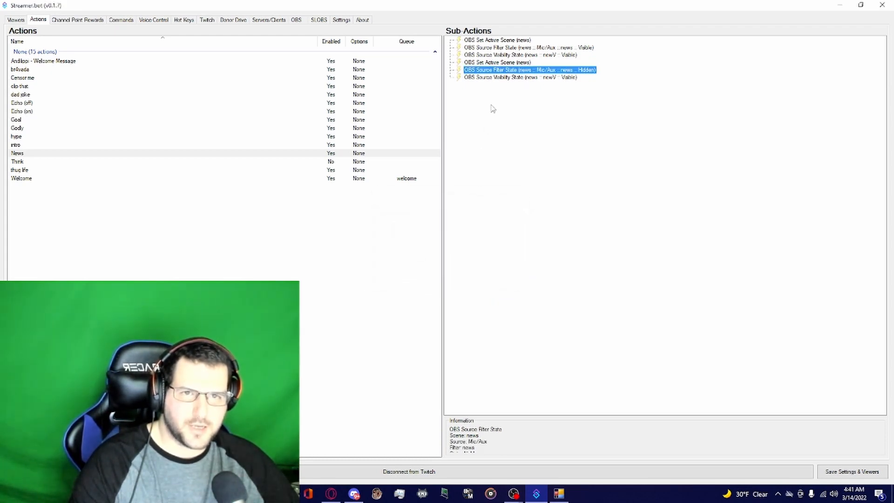
Set the state of the duplicated OBS Source Visibility State sub-action for newV to Hidden.
{"action": "double_click", "coordinate": [496, 77]}
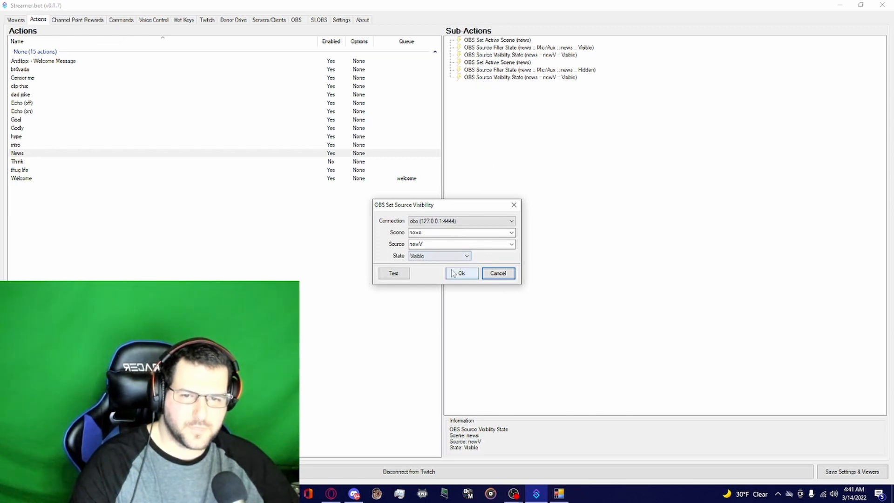
{"action": "left_click", "coordinate": [459, 256]}
{"action": "left_click", "coordinate": [441, 268]}
{"action": "left_click", "coordinate": [457, 273]}
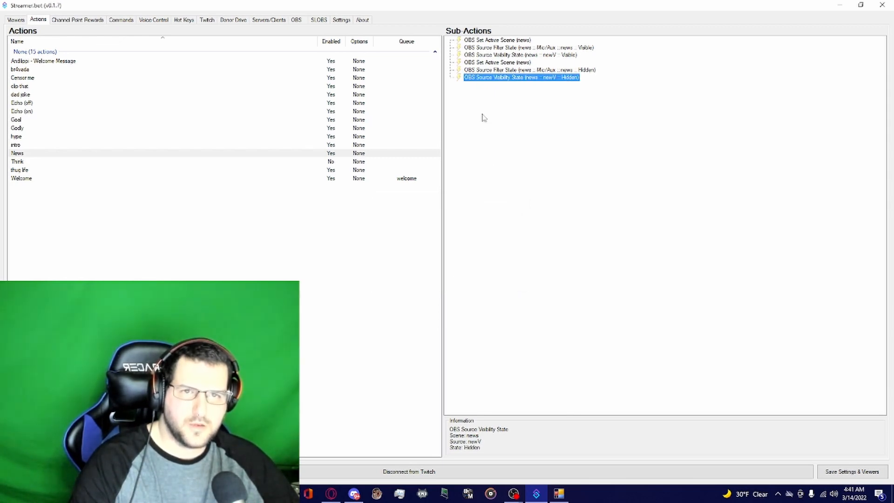
{"action": "left_click", "coordinate": [488, 108]}
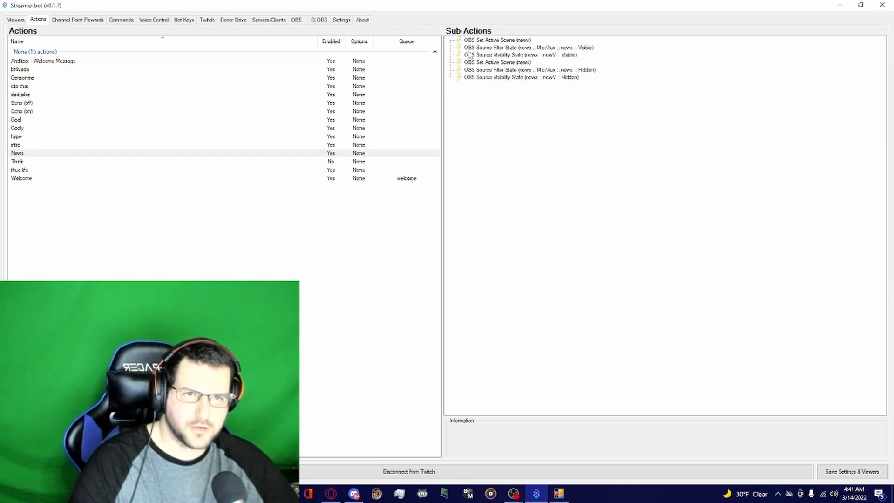
Add a 30000 ms Delay sub-action to News, placed before the duplicated Set Active Scene sub-action.
{"action": "right_click", "coordinate": [483, 128]}
{"action": "mouse_move", "coordinate": [502, 134]}
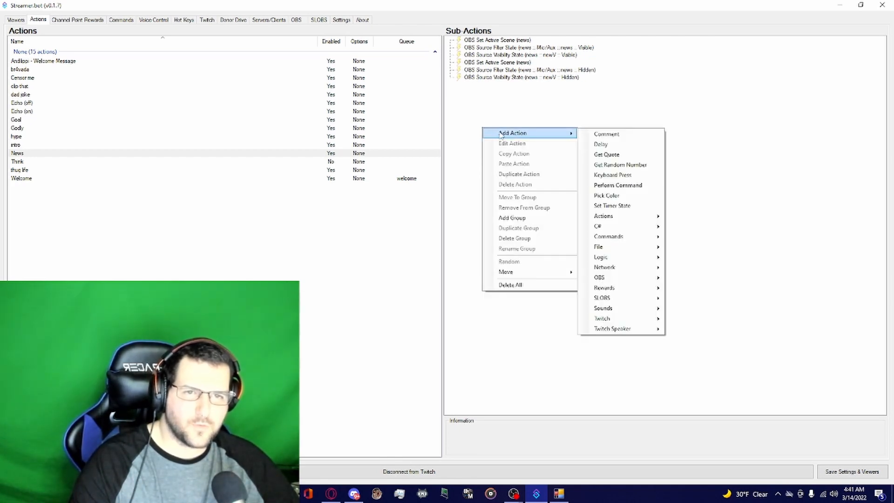
{"action": "left_click", "coordinate": [599, 146]}
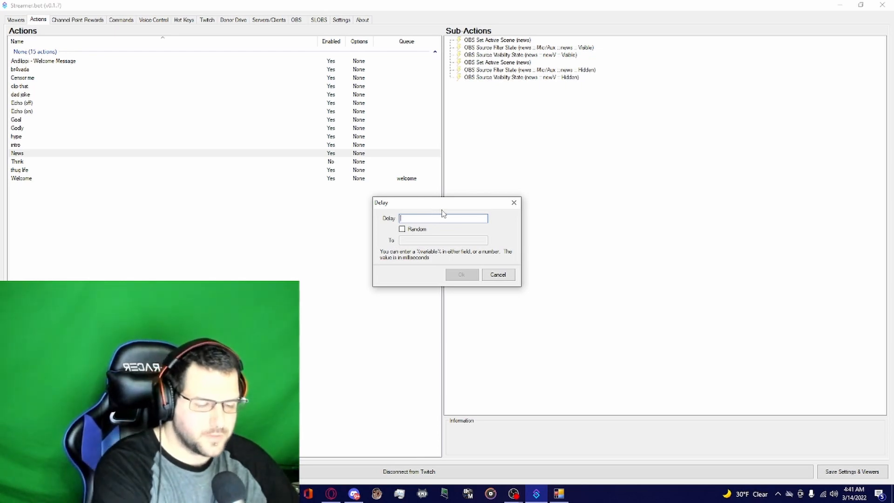
{"action": "type", "text": "300"}
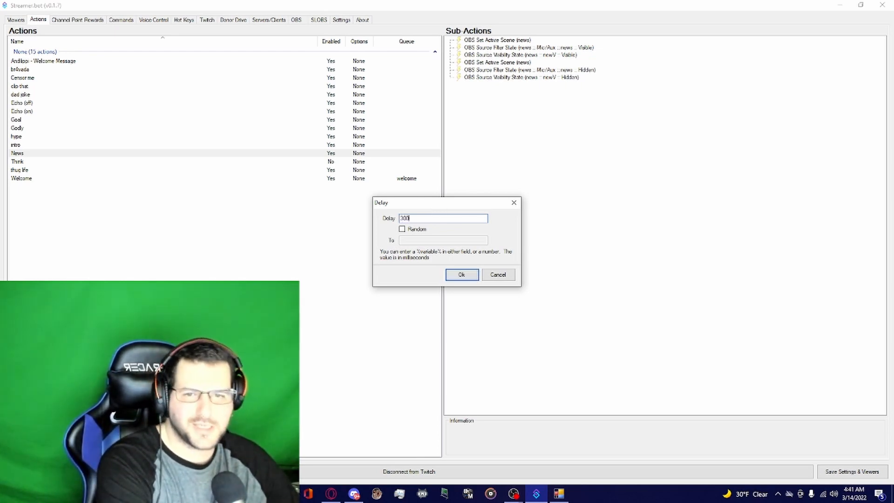
{"action": "type", "text": "00"}
{"action": "key", "text": "Return"}
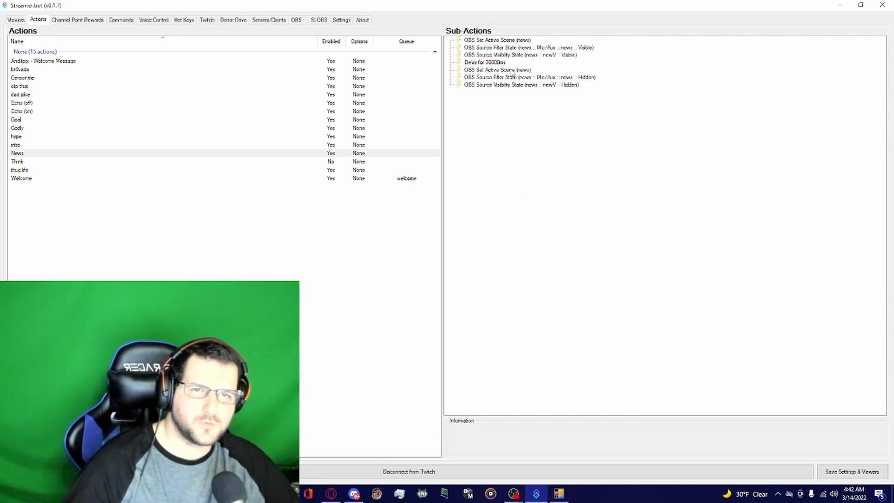
Change the Set Active Scene sub-action after the delay to activate the scene named Scene.
{"action": "double_click", "coordinate": [511, 71]}
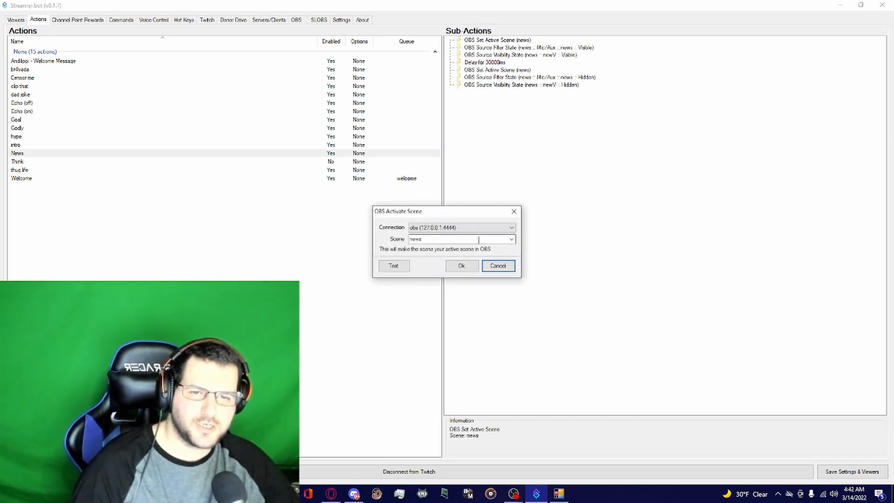
{"action": "left_click", "coordinate": [511, 240]}
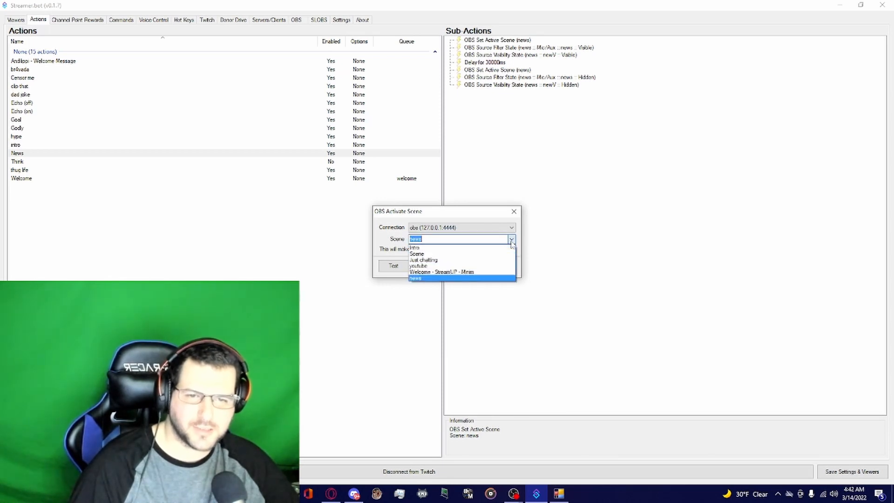
{"action": "left_click", "coordinate": [464, 254]}
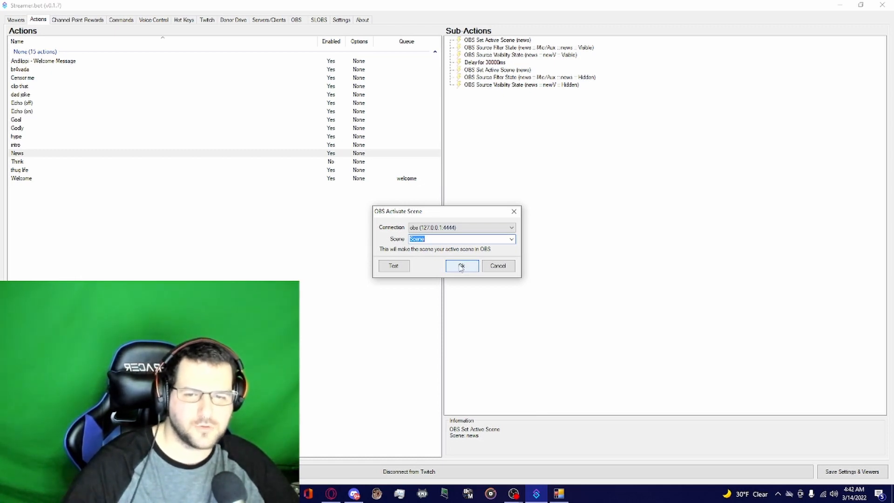
{"action": "left_click", "coordinate": [461, 266]}
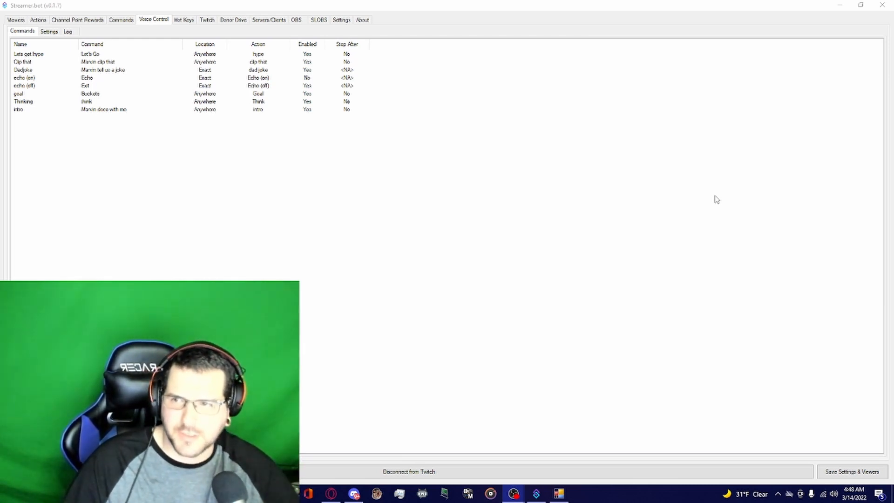
{"action": "right_click", "coordinate": [90, 147]}
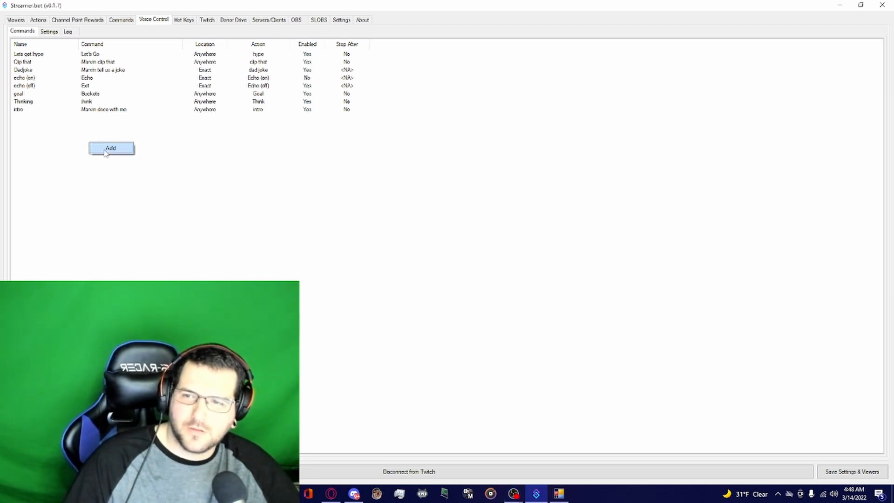
{"action": "left_click", "coordinate": [108, 148]}
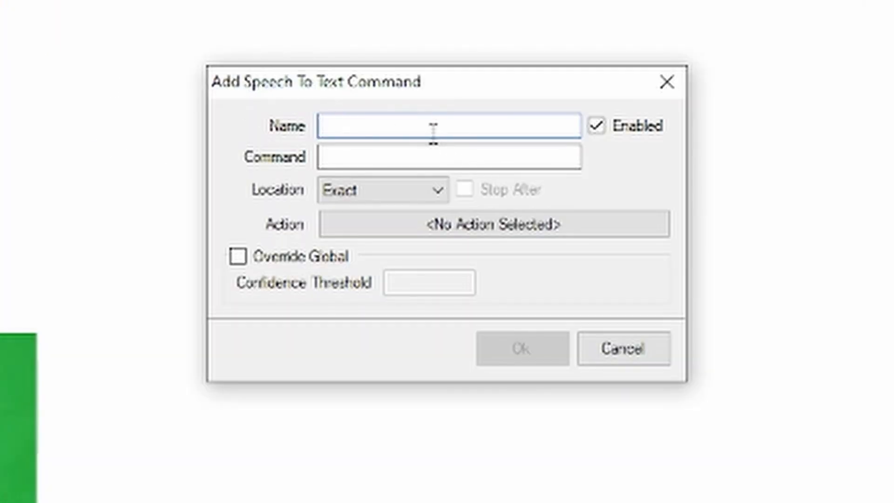
{"action": "type", "text": "test"}
{"action": "left_click", "coordinate": [398, 161]}
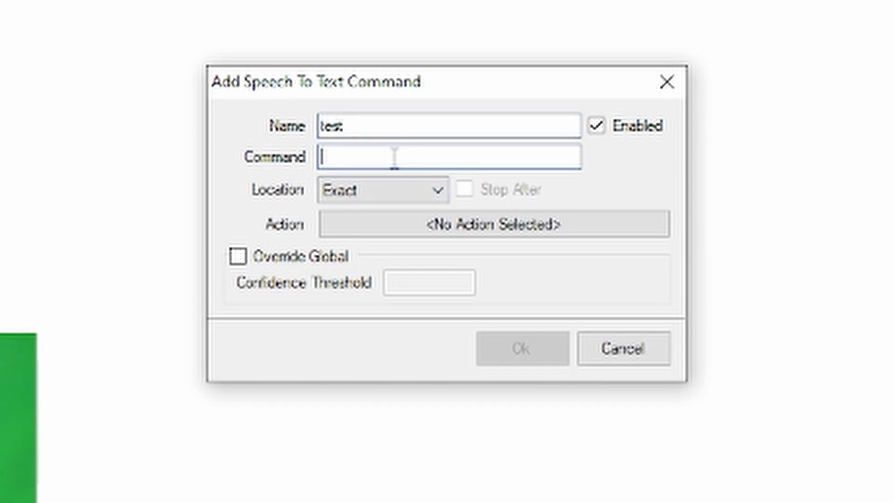
{"action": "type", "text": "Thus"}
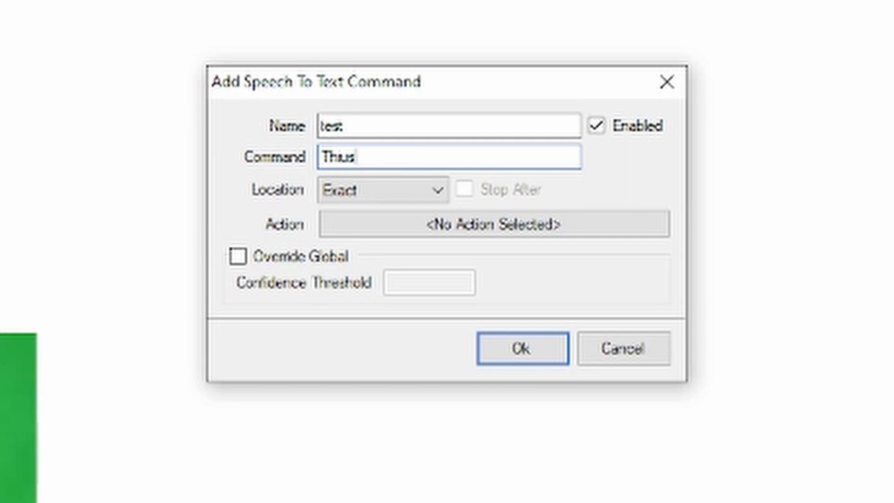
{"action": "key", "text": "BackSpace"}
{"action": "key", "text": "BackSpace"}
{"action": "type", "text": "is just in"}
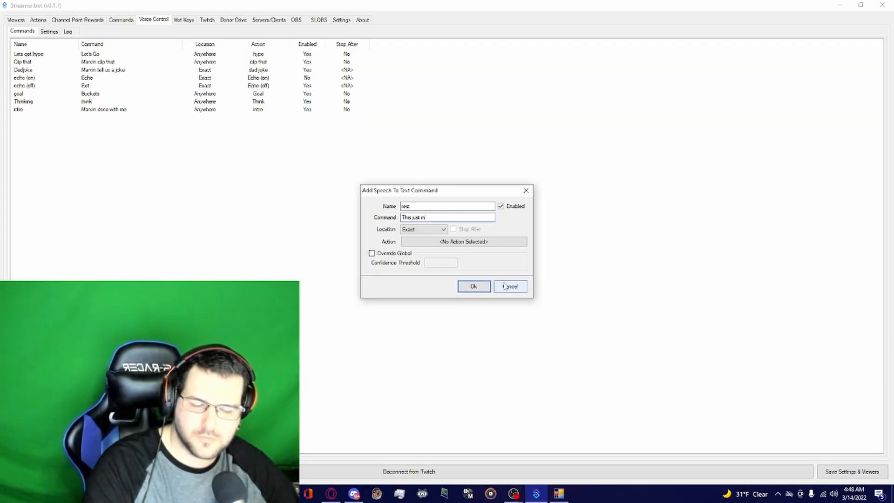
{"action": "left_click", "coordinate": [506, 286]}
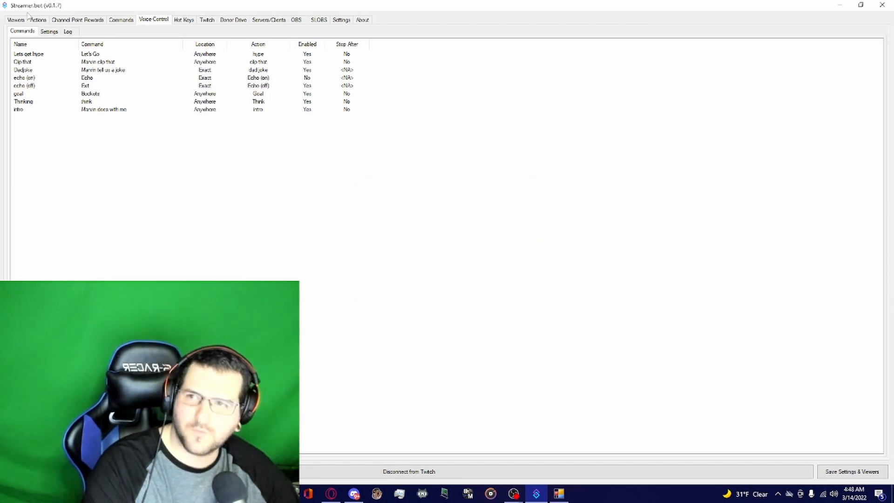
{"action": "left_click", "coordinate": [68, 31]}
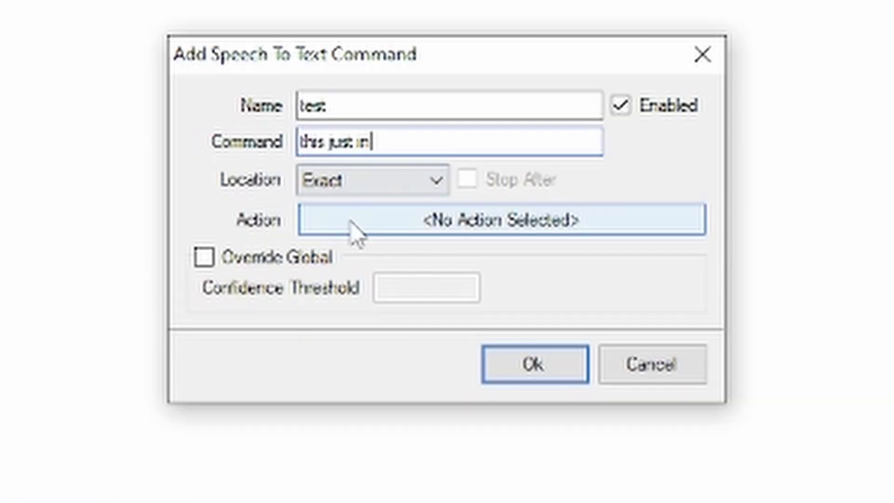
Set the "this just in" voice command's location to Anywhere, assign the News action to it and save the command.
{"action": "left_click", "coordinate": [383, 189]}
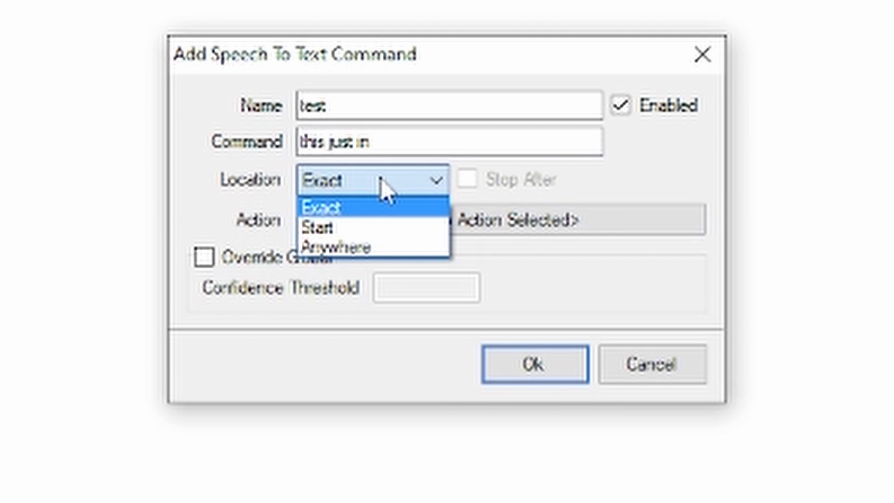
{"action": "left_click", "coordinate": [365, 248]}
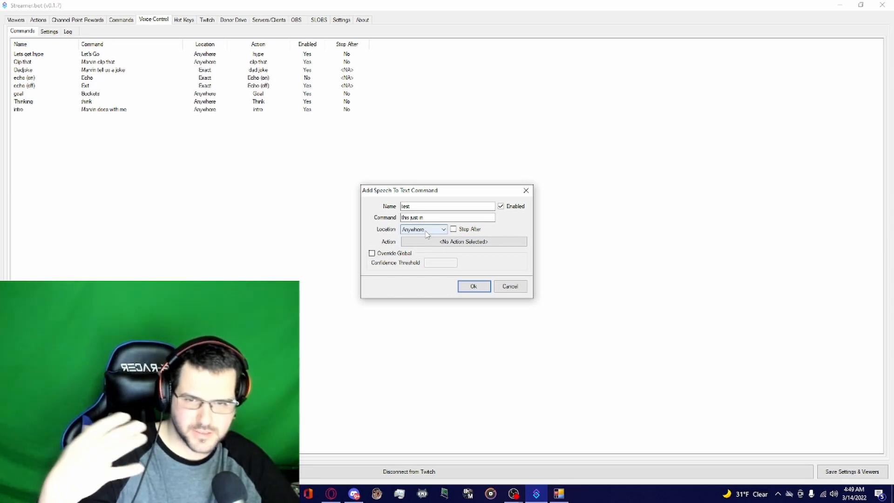
{"action": "left_click", "coordinate": [431, 242]}
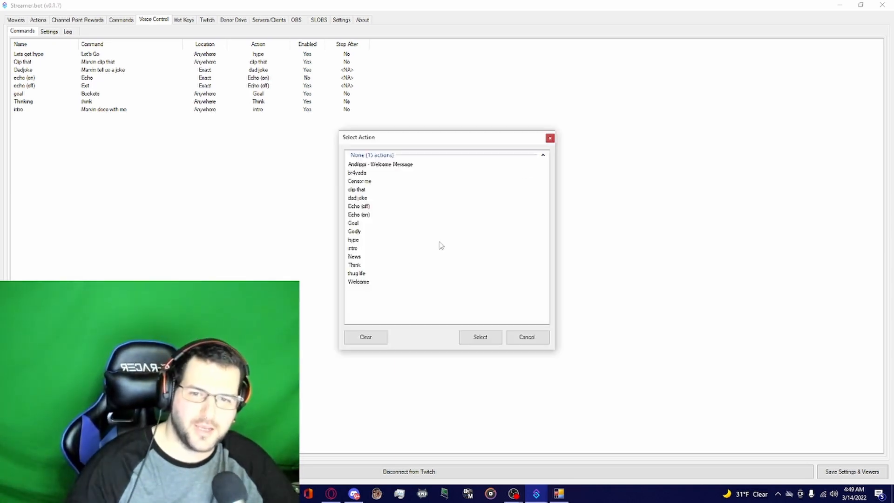
{"action": "left_click", "coordinate": [364, 257]}
{"action": "left_click", "coordinate": [474, 341]}
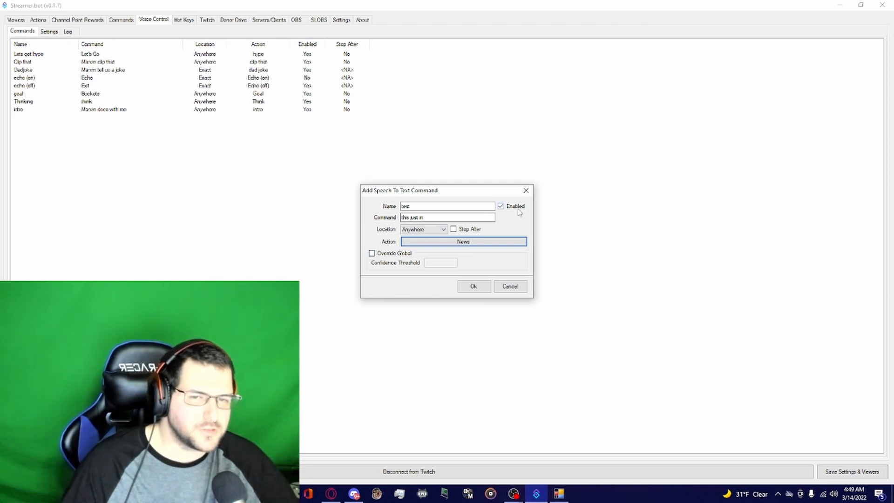
{"action": "left_click", "coordinate": [473, 285]}
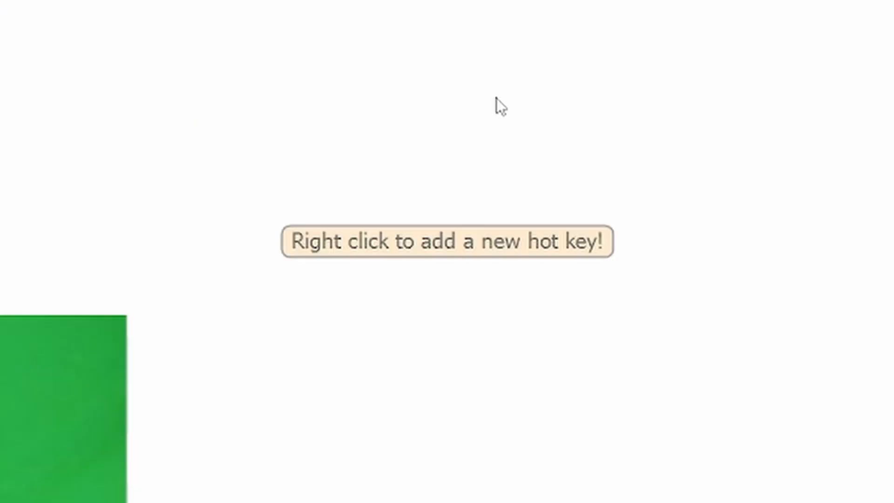
Create a new global hot key that uses key 1 with the Alt modifier.
{"action": "right_click", "coordinate": [305, 60]}
{"action": "left_click", "coordinate": [331, 72]}
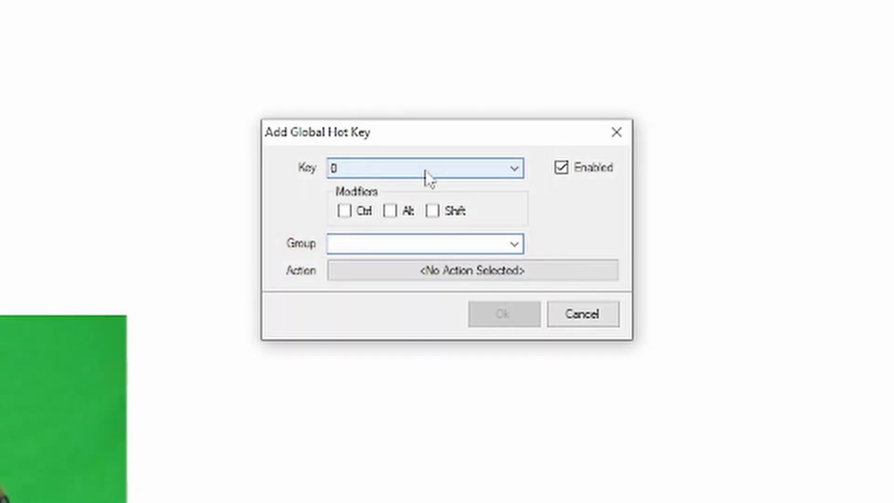
{"action": "left_click", "coordinate": [425, 171]}
{"action": "scroll", "coordinate": [423, 337], "scroll_direction": "down", "scroll_amount": 4}
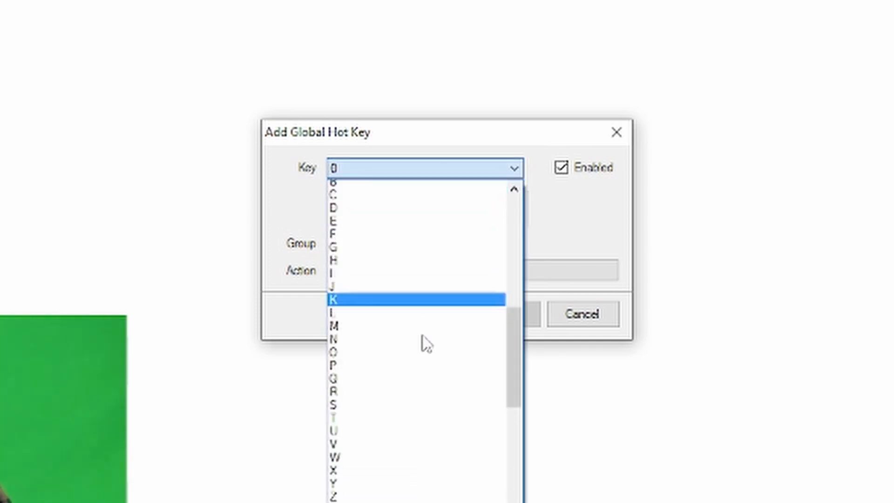
{"action": "scroll", "coordinate": [427, 344], "scroll_direction": "down", "scroll_amount": 20}
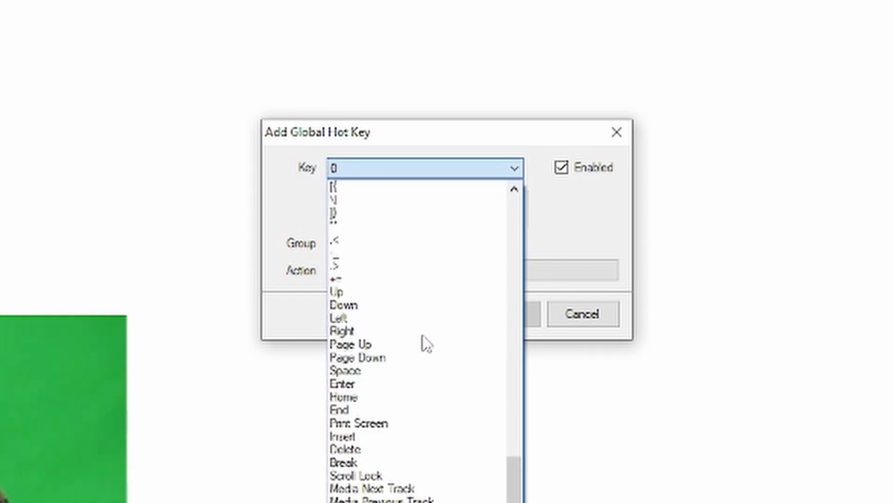
{"action": "left_click", "coordinate": [494, 166]}
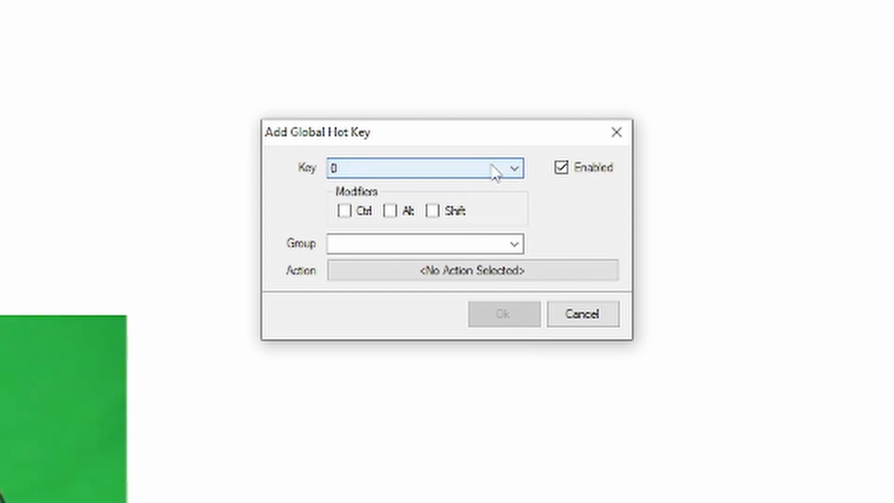
{"action": "left_click", "coordinate": [396, 167]}
{"action": "left_click", "coordinate": [350, 201]}
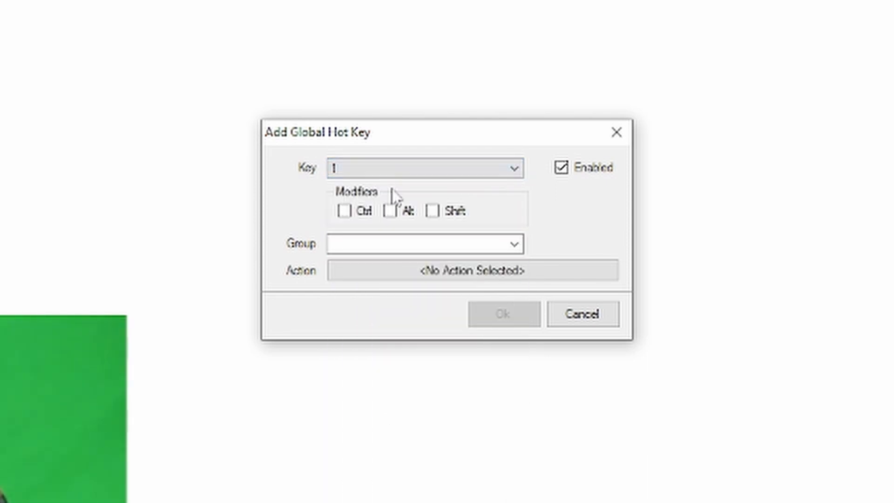
{"action": "left_click", "coordinate": [389, 212]}
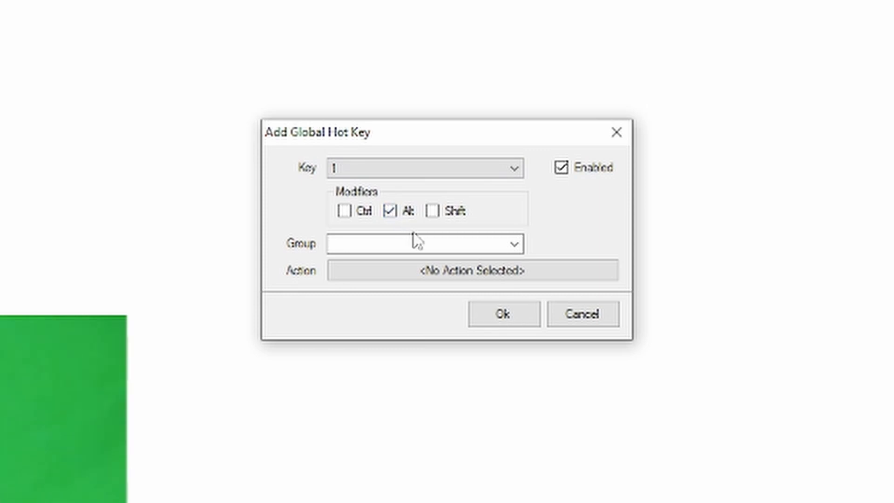
Assign the News action to the Alt+1 hot key without a group, save it and trigger it as a test.
{"action": "left_click", "coordinate": [514, 244]}
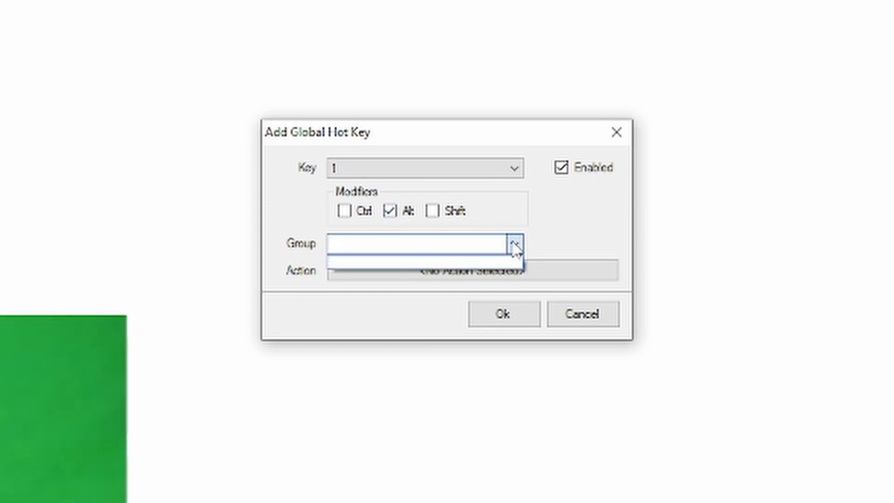
{"action": "left_click", "coordinate": [514, 245]}
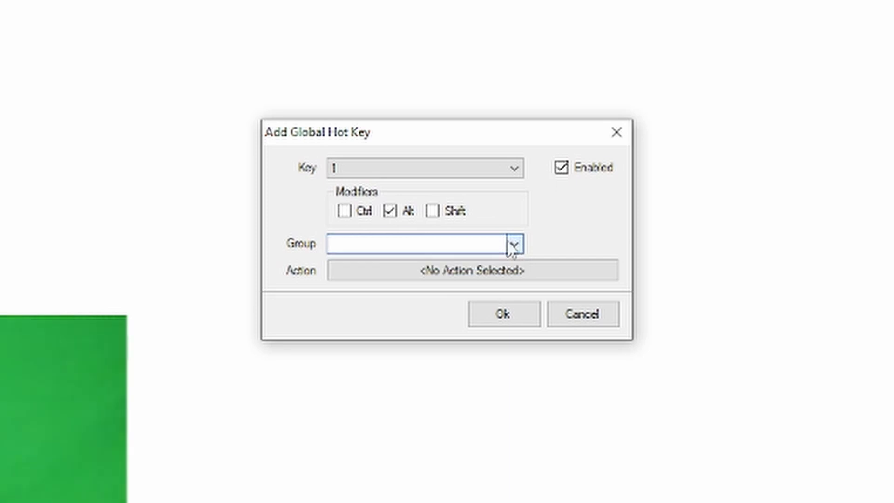
{"action": "left_click", "coordinate": [497, 282]}
{"action": "left_click", "coordinate": [257, 264]}
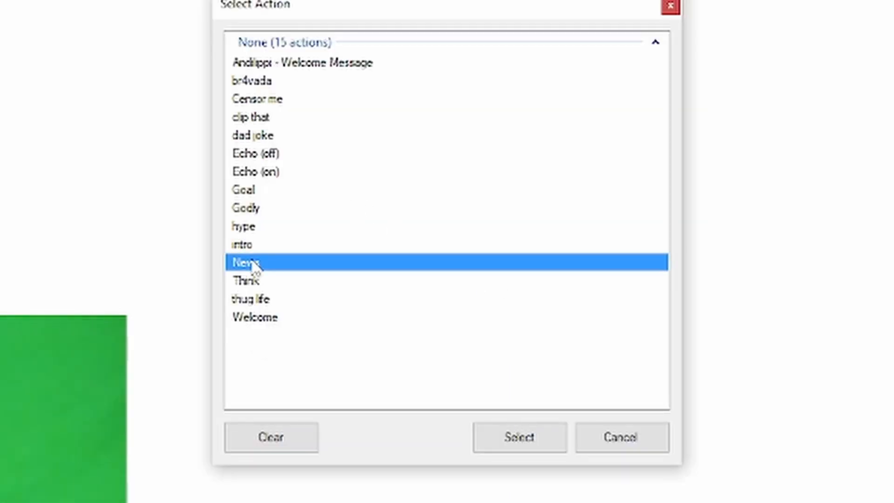
{"action": "left_click", "coordinate": [509, 429]}
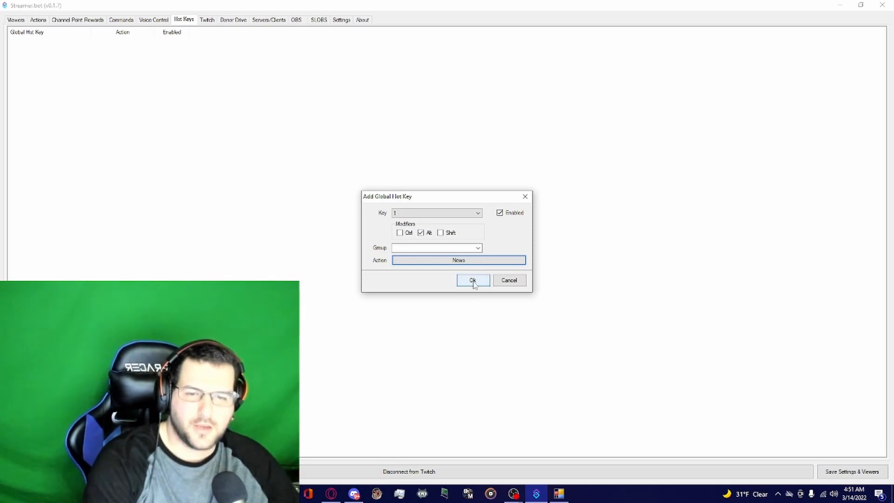
{"action": "left_click", "coordinate": [472, 280]}
{"action": "left_click_drag", "start_coordinate": [893, 28], "coordinate": [374, 0]}
{"action": "key", "text": "alt+1"}
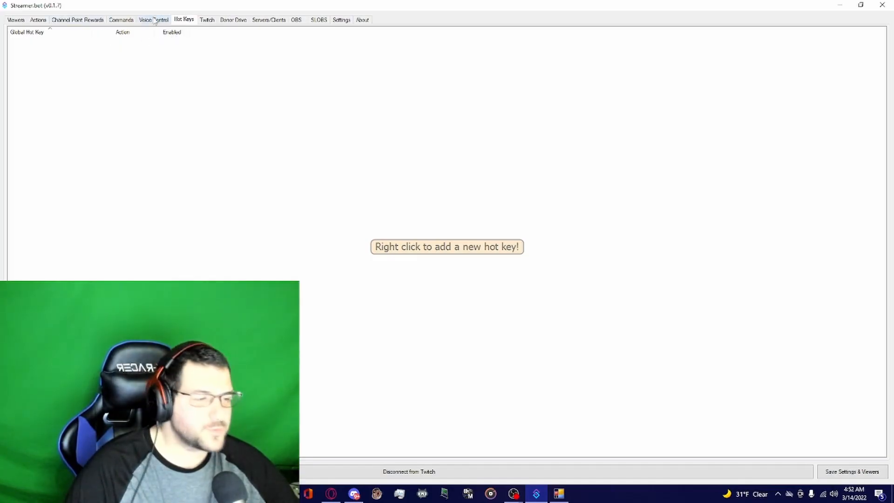
Enable the News channel point reward and save it.
{"action": "left_click", "coordinate": [80, 20]}
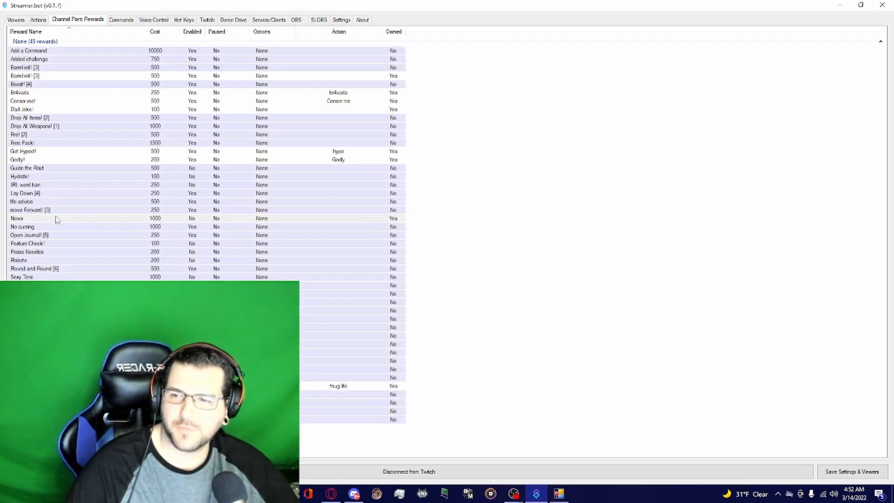
{"action": "double_click", "coordinate": [89, 222]}
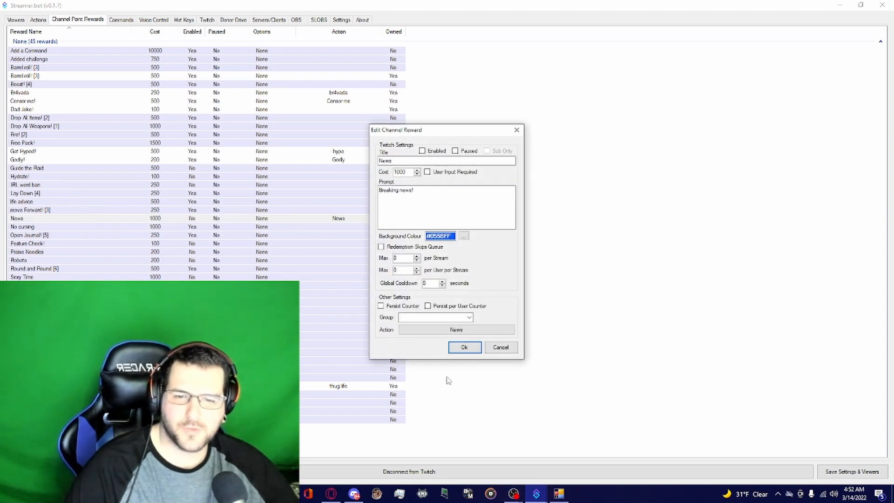
{"action": "left_click", "coordinate": [422, 151]}
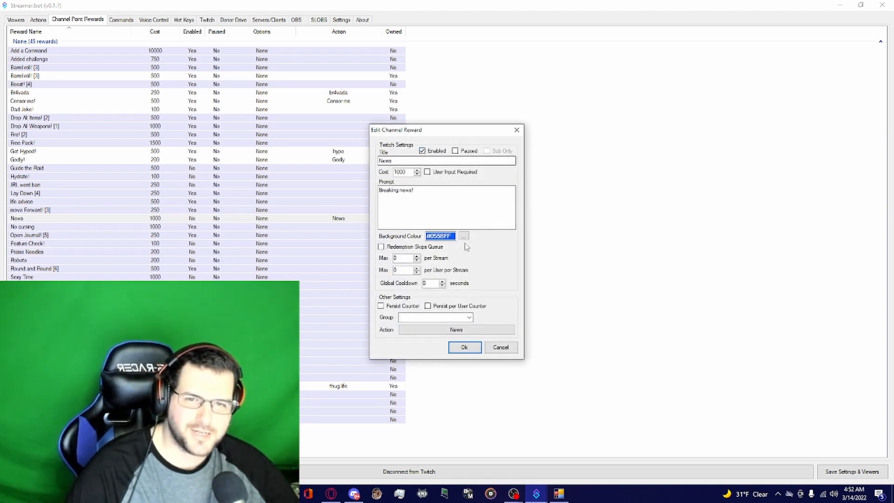
{"action": "left_click", "coordinate": [464, 350]}
Switch to OBS and redeem the News channel point reward from the stream chat.
{"action": "left_click_drag", "start_coordinate": [893, 135], "coordinate": [305, 1]}
{"action": "left_click", "coordinate": [761, 385]}
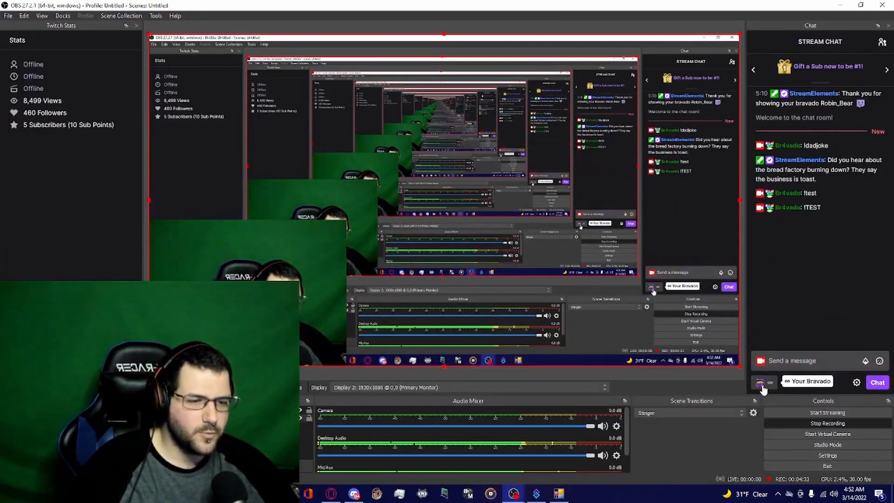
{"action": "left_click", "coordinate": [761, 385]}
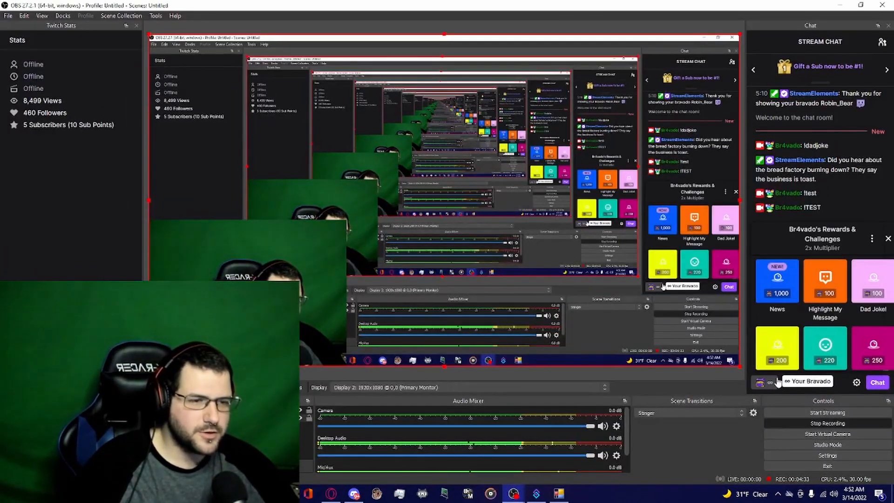
{"action": "left_click", "coordinate": [777, 280]}
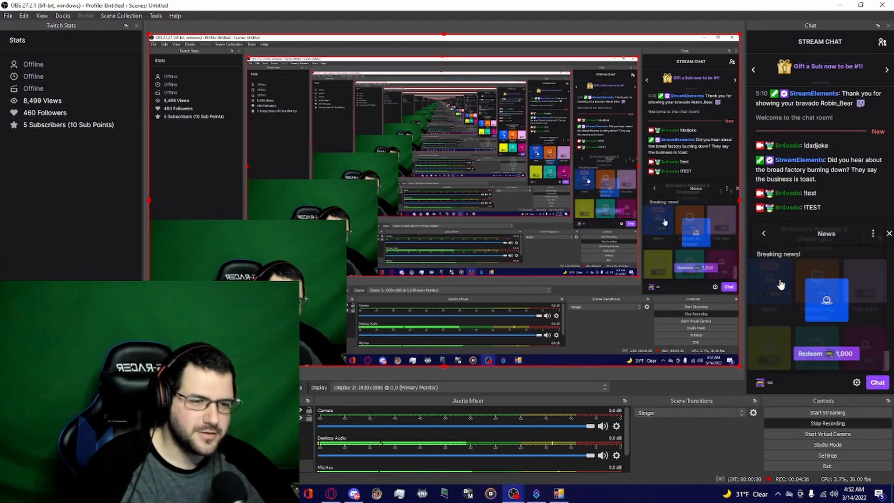
{"action": "left_click", "coordinate": [815, 355]}
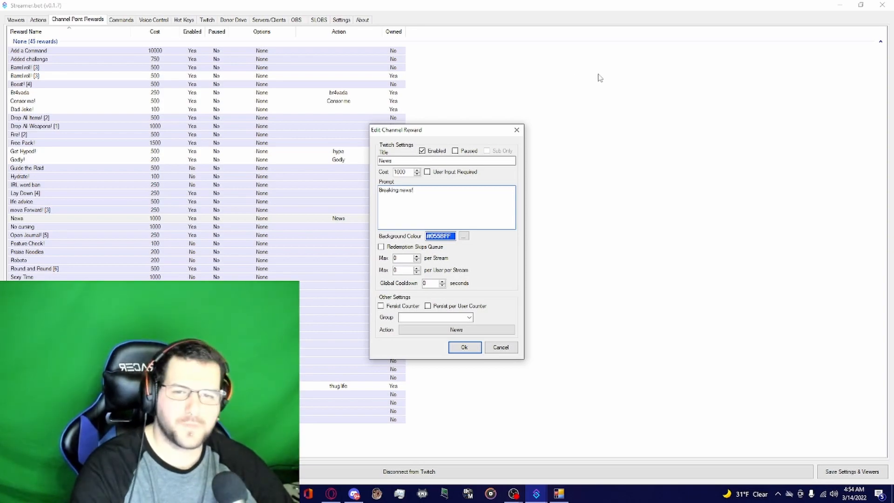
Return to the OBS stream chat, find the News reward among the channel point rewards and open it.
{"action": "left_click", "coordinate": [568, 227]}
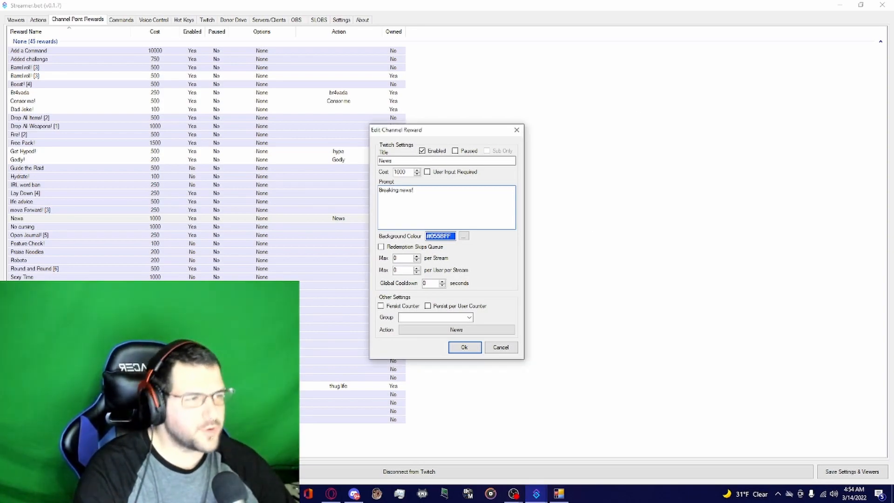
{"action": "left_click_drag", "start_coordinate": [893, 28], "coordinate": [893, 130]}
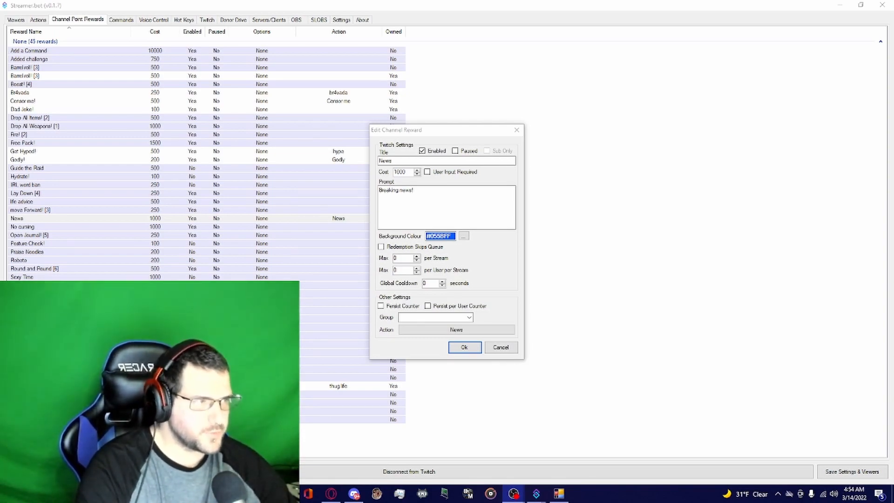
{"action": "left_click_drag", "start_coordinate": [893, 60], "coordinate": [604, 0]}
{"action": "left_click", "coordinate": [773, 385]}
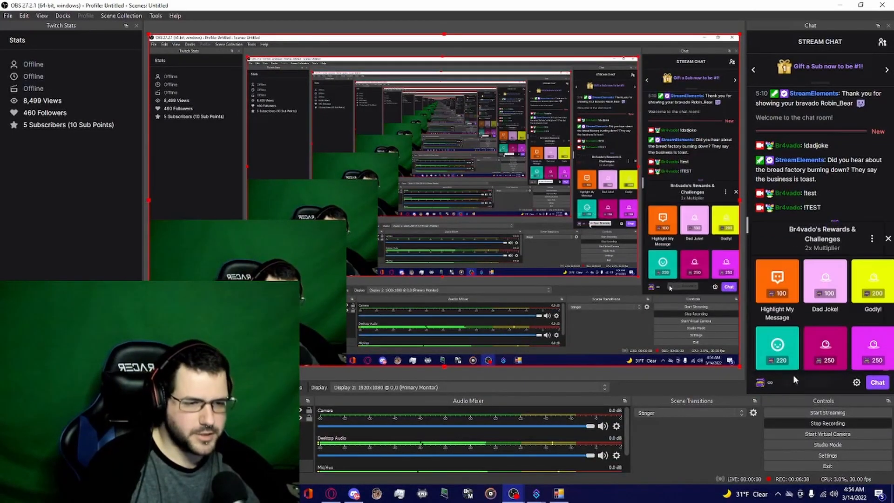
{"action": "scroll", "coordinate": [798, 354], "scroll_direction": "down", "scroll_amount": 5}
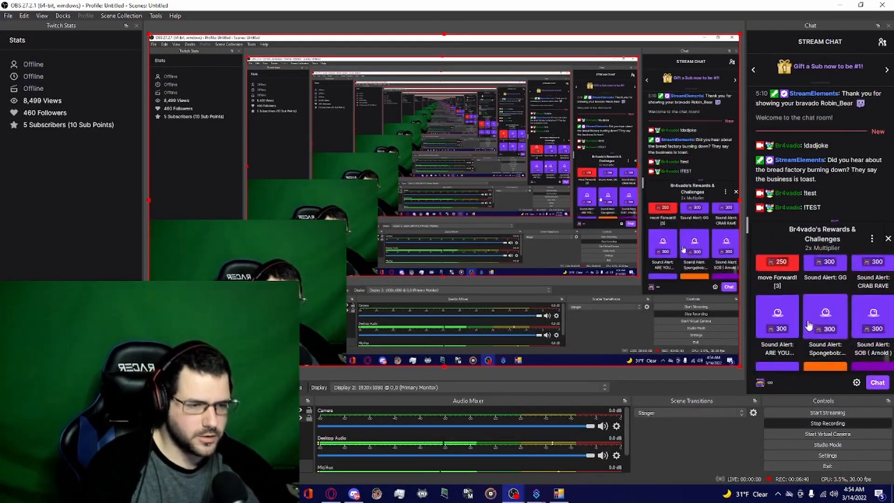
{"action": "scroll", "coordinate": [808, 325], "scroll_direction": "down", "scroll_amount": 5}
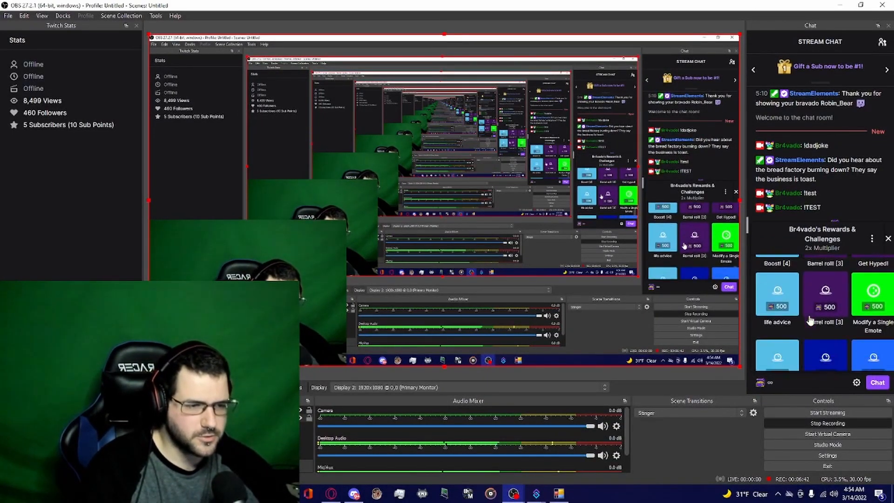
{"action": "scroll", "coordinate": [810, 321], "scroll_direction": "down", "scroll_amount": 5}
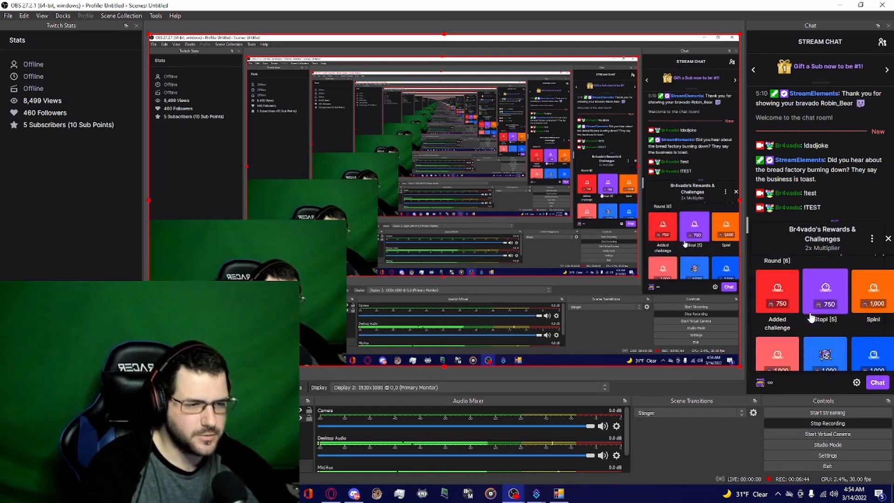
{"action": "scroll", "coordinate": [813, 317], "scroll_direction": "down", "scroll_amount": 2}
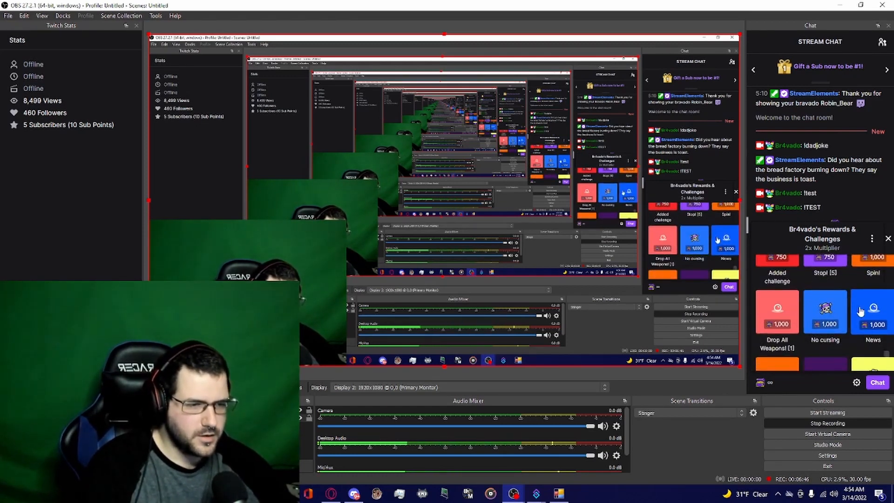
{"action": "left_click", "coordinate": [860, 311]}
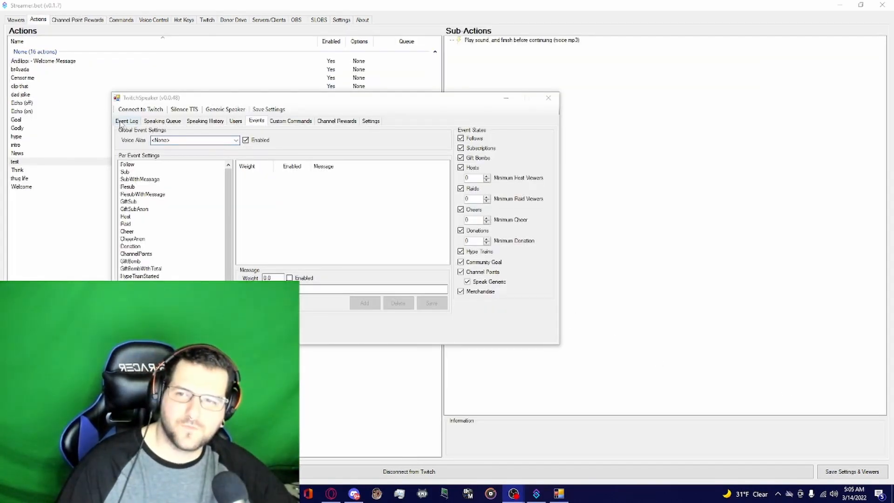
In TwitchSpeaker, look through the event log, the user details and the event settings.
{"action": "left_click", "coordinate": [125, 121]}
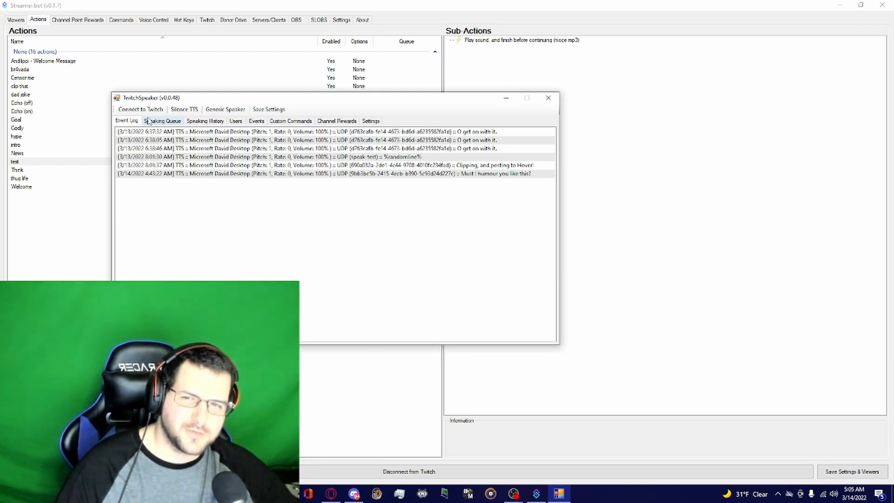
{"action": "left_click", "coordinate": [236, 122]}
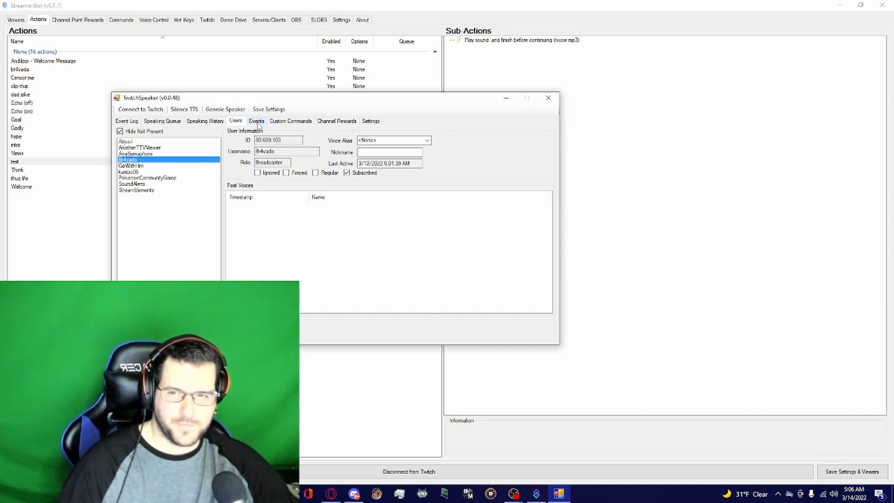
{"action": "left_click", "coordinate": [258, 123]}
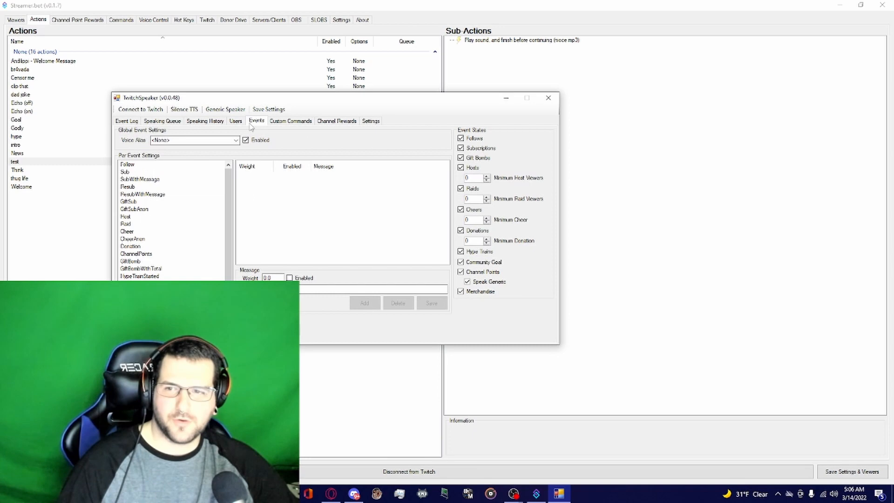
Add the message "What are you doing %name%? run!" to the Follow event.
{"action": "left_click", "coordinate": [152, 165]}
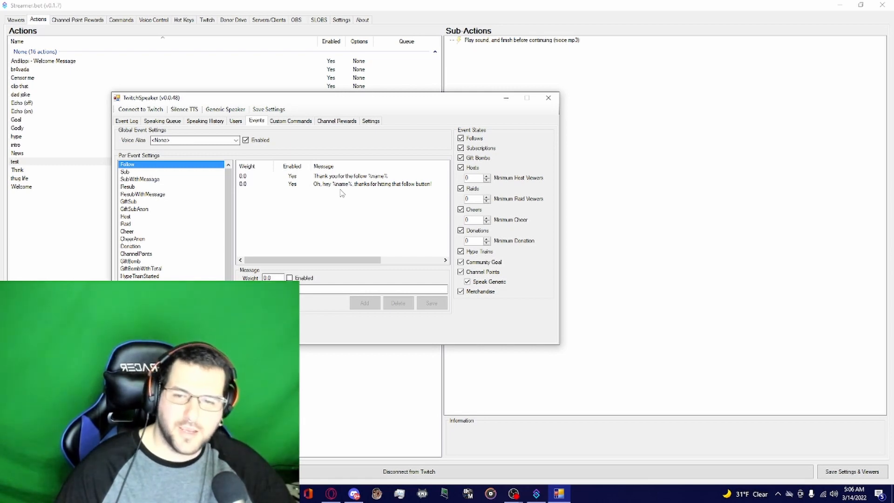
{"action": "left_click", "coordinate": [317, 288]}
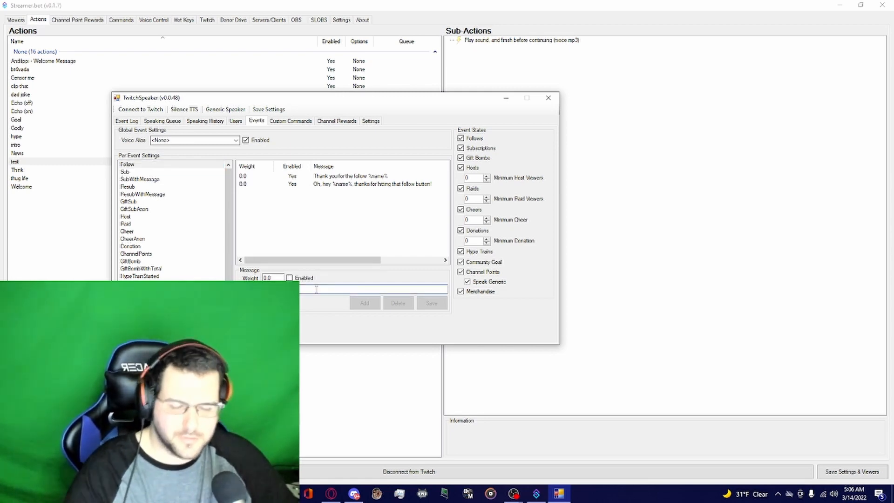
{"action": "type", "text": "T"}
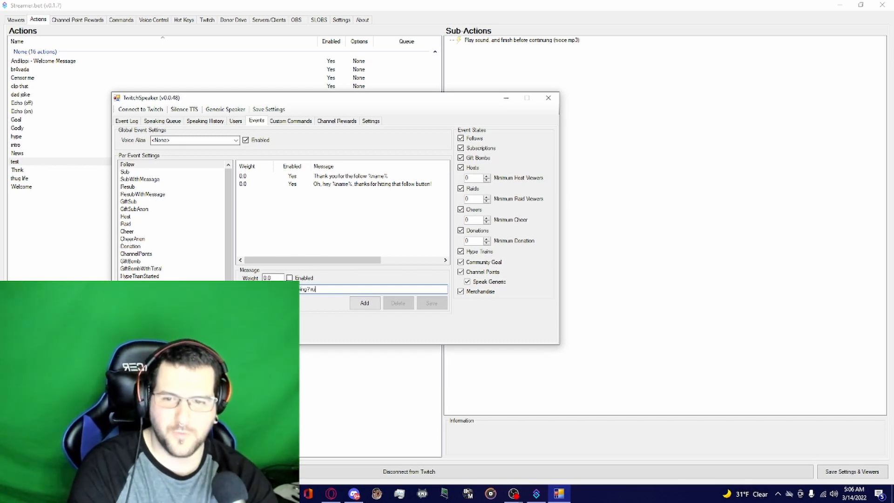
{"action": "type", "text": "n!"}
{"action": "type", "text": "%name%"}
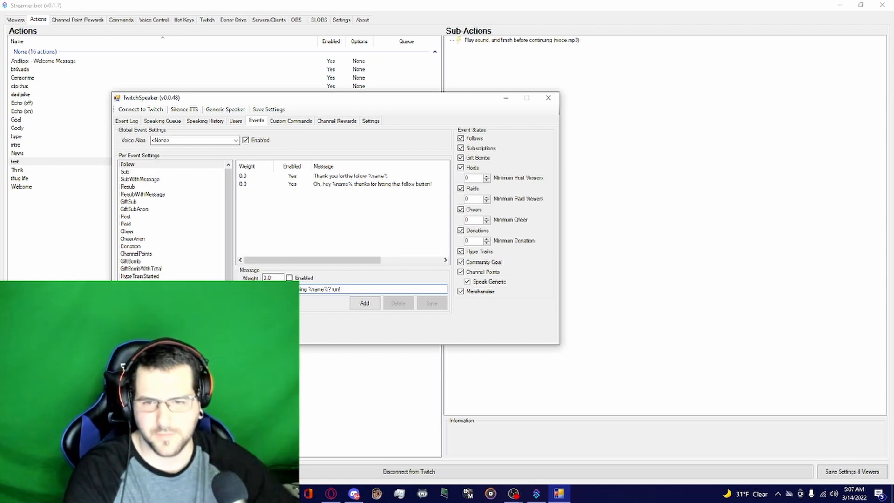
{"action": "left_click", "coordinate": [365, 303]}
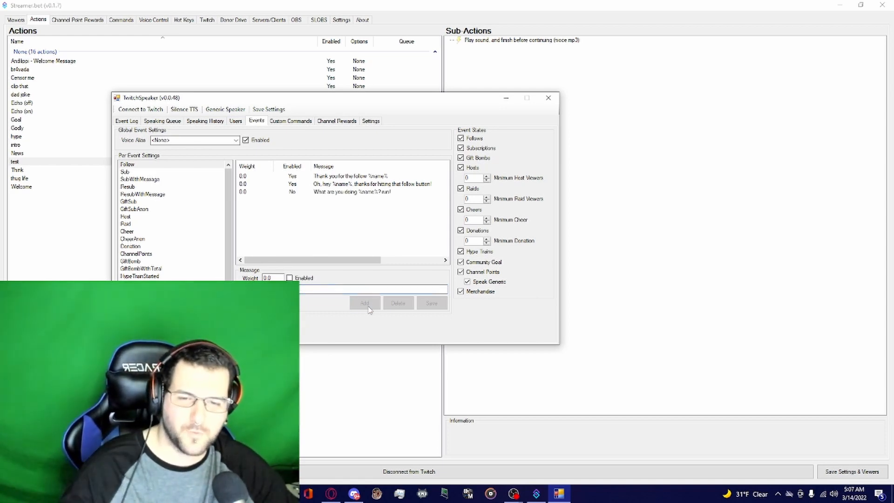
Enable the Follow message "What are you doing %name%? run!" and save it.
{"action": "left_click", "coordinate": [306, 192]}
{"action": "left_click", "coordinate": [290, 278]}
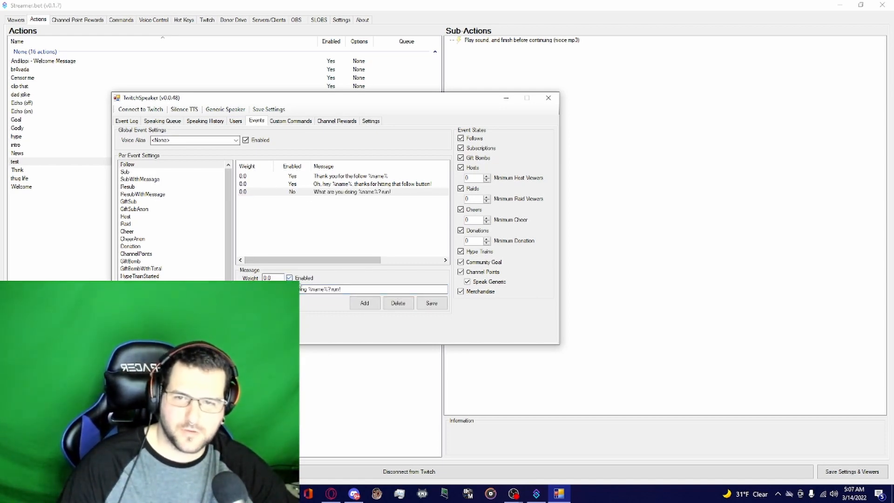
{"action": "left_click", "coordinate": [430, 304]}
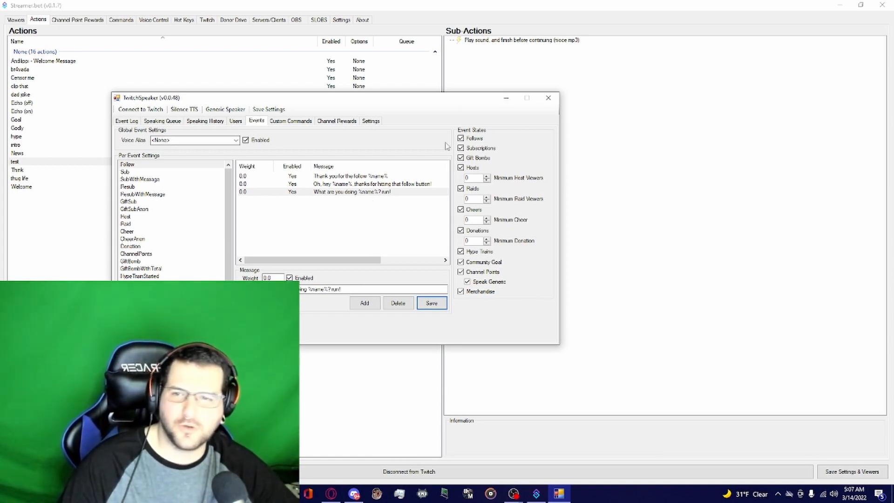
Review the SubWithMessage message and replace %currency% with %message% in the donation thank-you message, saving the change.
{"action": "left_click", "coordinate": [141, 180]}
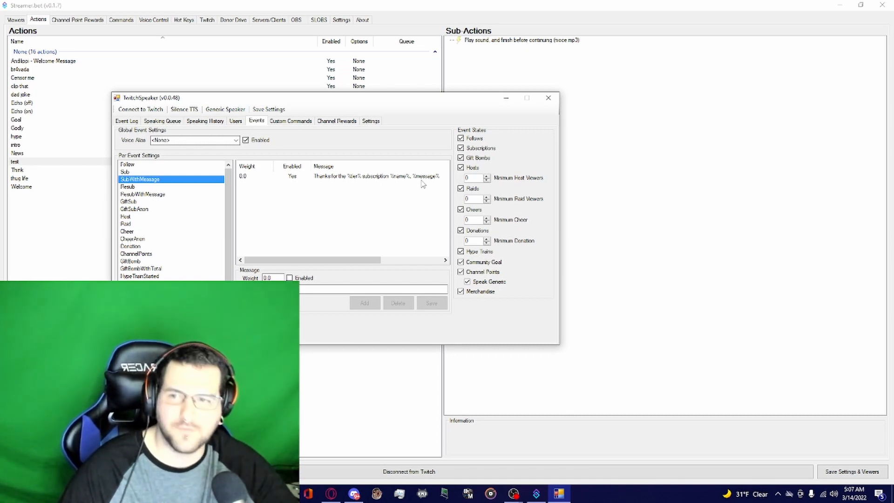
{"action": "scroll", "coordinate": [146, 215], "scroll_direction": "down", "scroll_amount": 1}
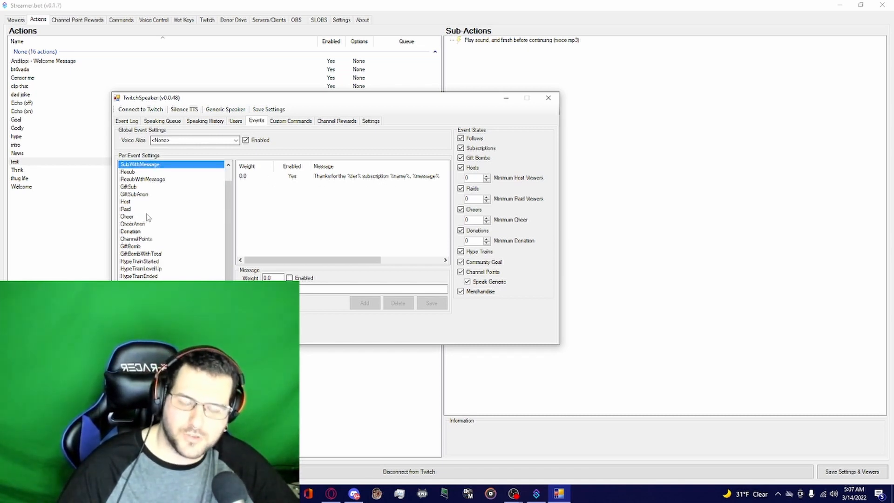
{"action": "scroll", "coordinate": [148, 218], "scroll_direction": "up", "scroll_amount": 1}
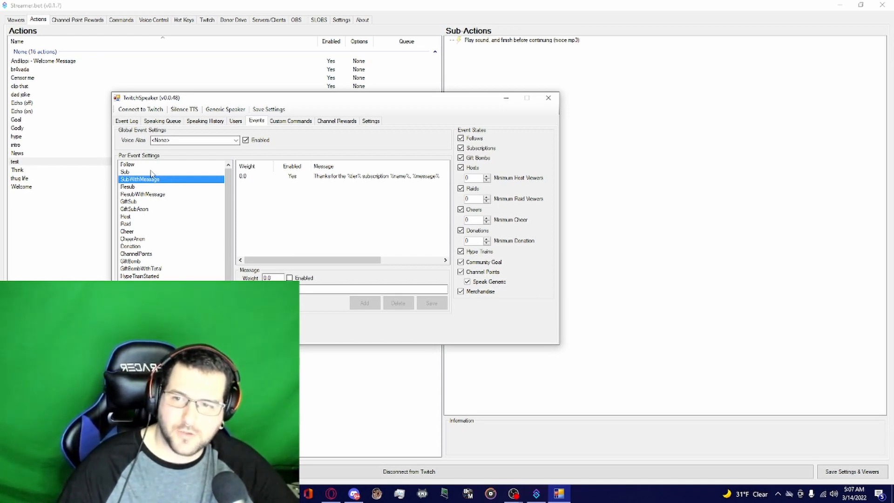
{"action": "scroll", "coordinate": [143, 208], "scroll_direction": "down", "scroll_amount": 1}
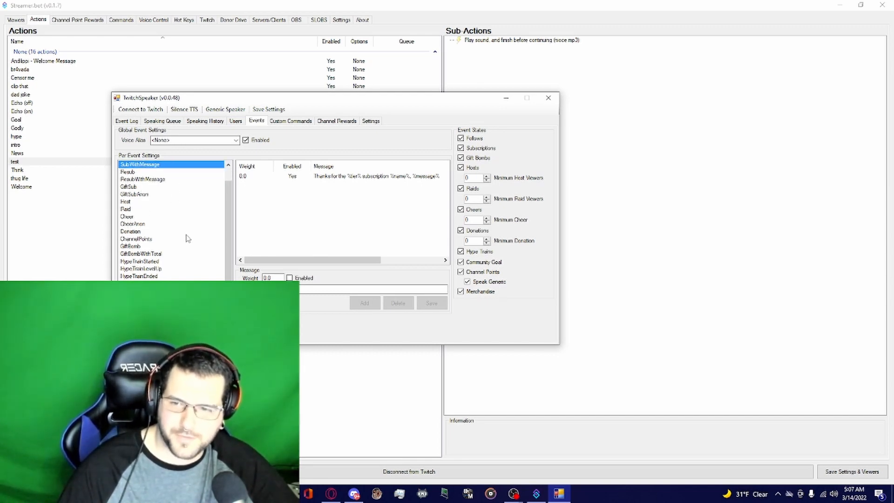
{"action": "left_click", "coordinate": [140, 298]}
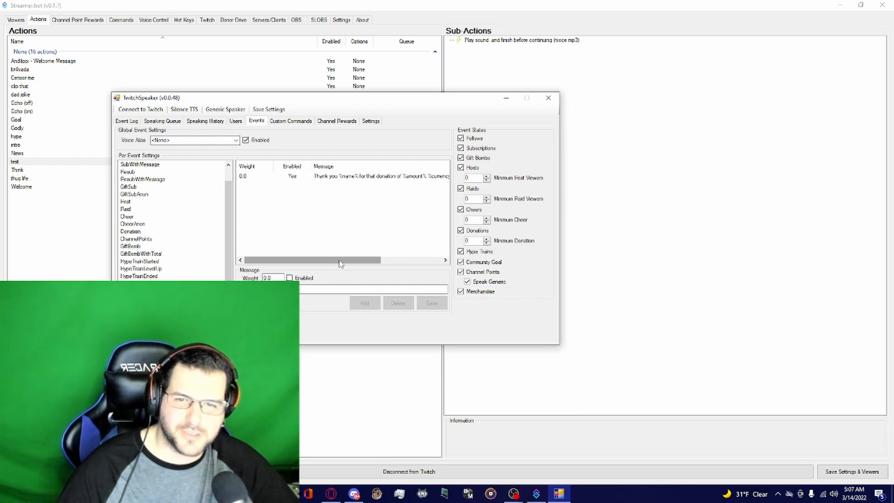
{"action": "left_click_drag", "start_coordinate": [340, 263], "coordinate": [357, 258]}
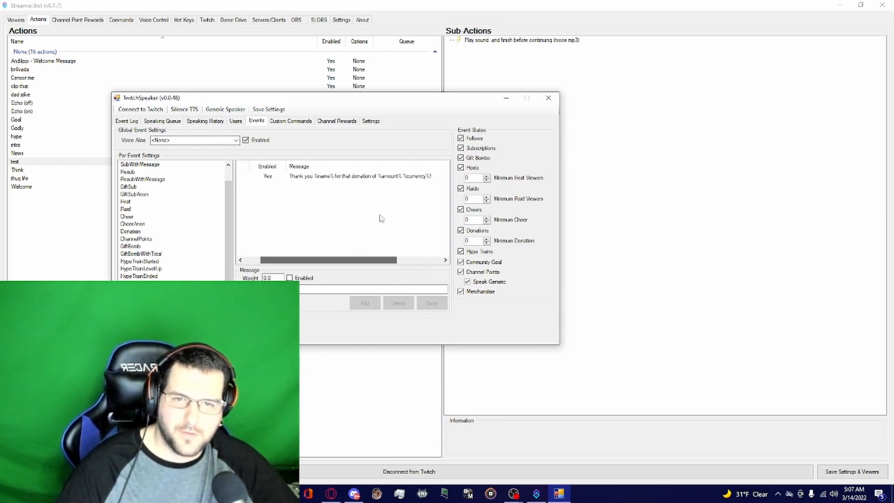
{"action": "left_click", "coordinate": [414, 176]}
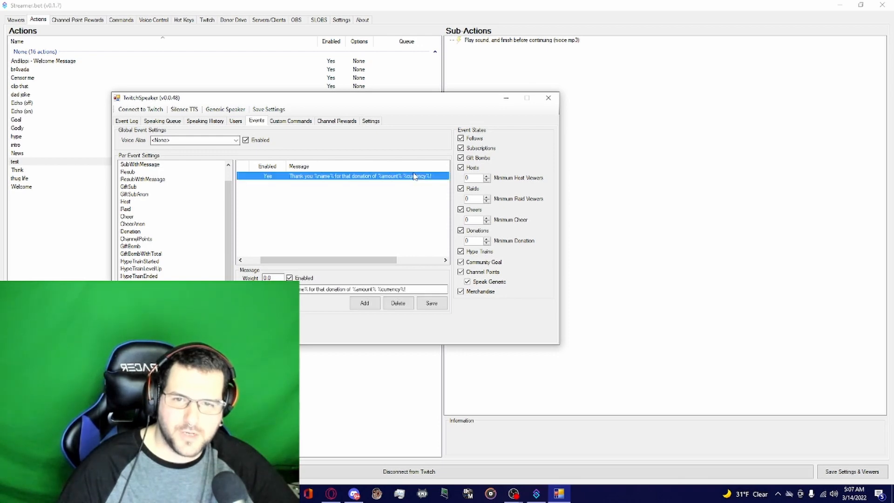
{"action": "left_click", "coordinate": [405, 289]}
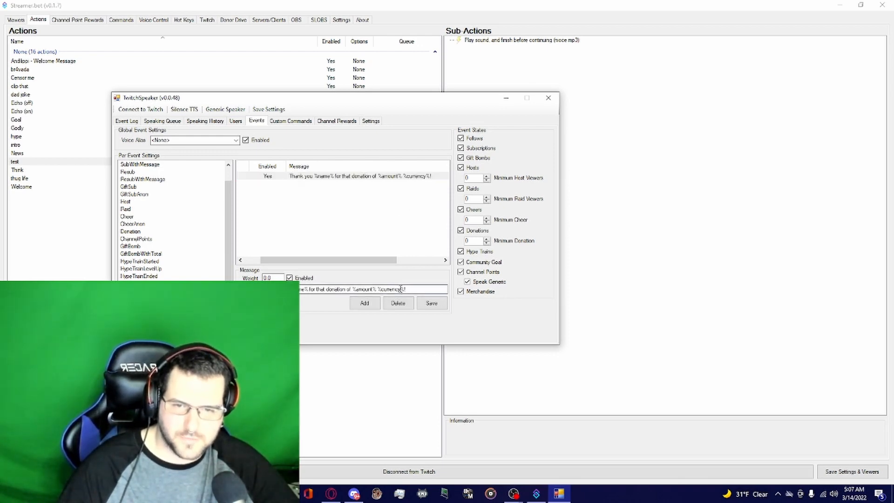
{"action": "left_click_drag", "start_coordinate": [401, 289], "coordinate": [385, 289]}
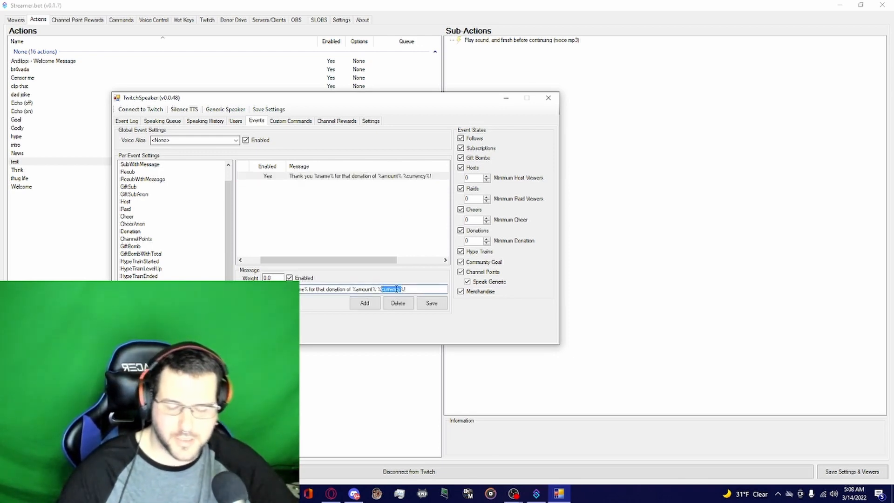
{"action": "type", "text": "message"}
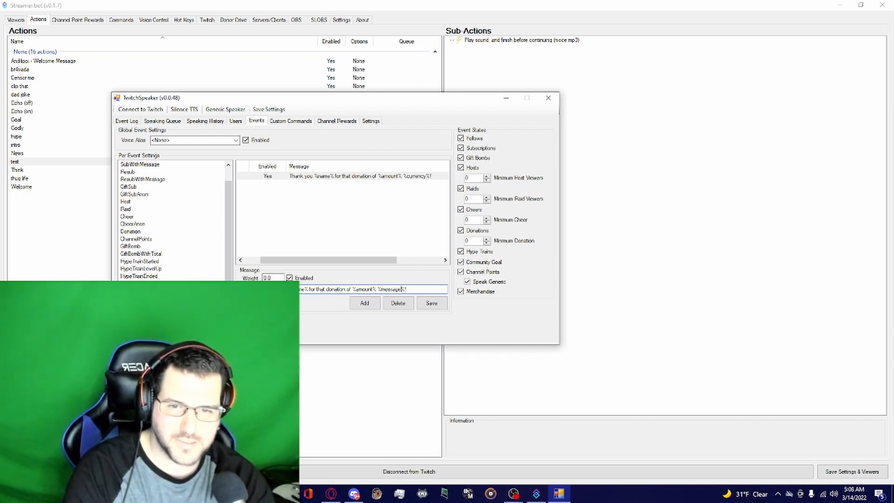
{"action": "left_click", "coordinate": [431, 303]}
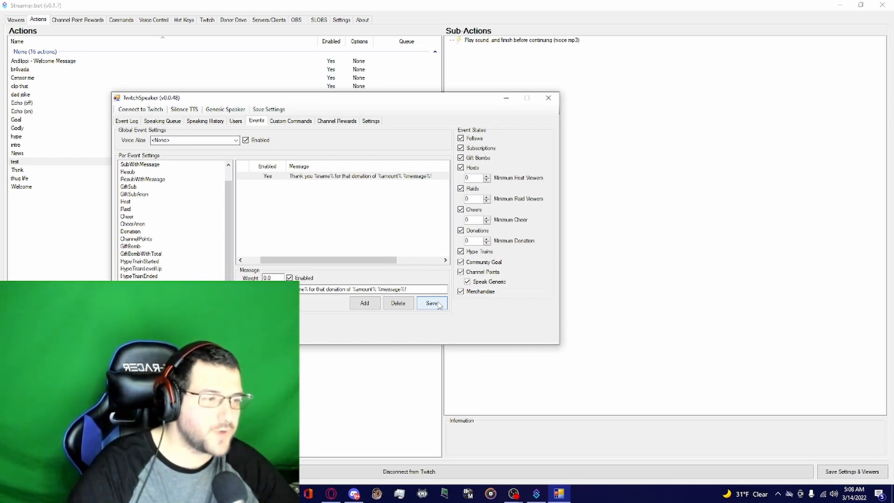
Check the voice aliases and permissions of the Dad joke and intro custom commands.
{"action": "left_click", "coordinate": [290, 120]}
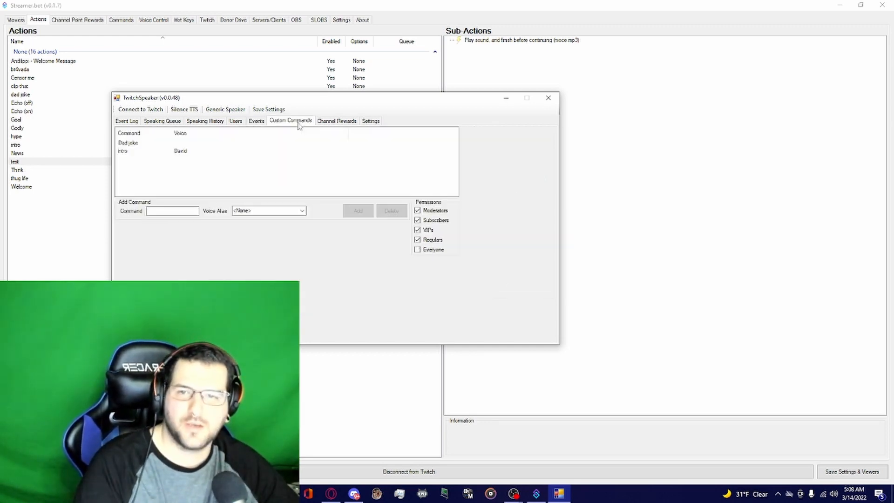
{"action": "left_click", "coordinate": [155, 144]}
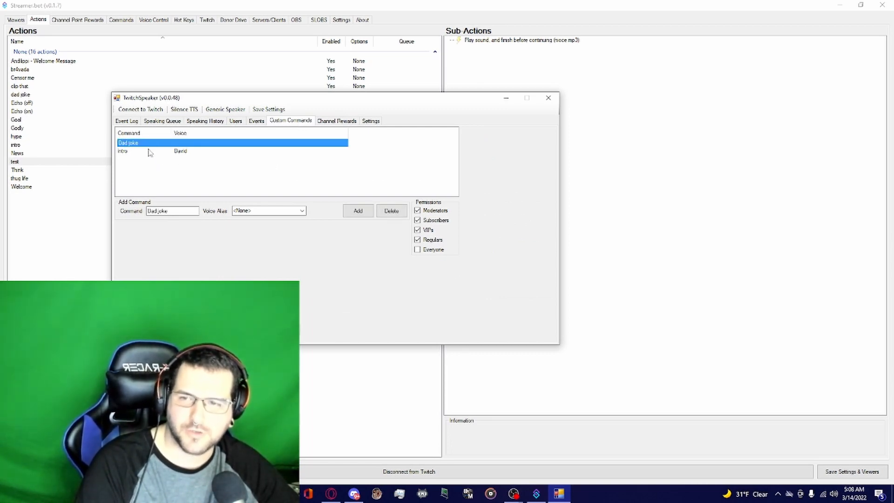
{"action": "left_click", "coordinate": [148, 151]}
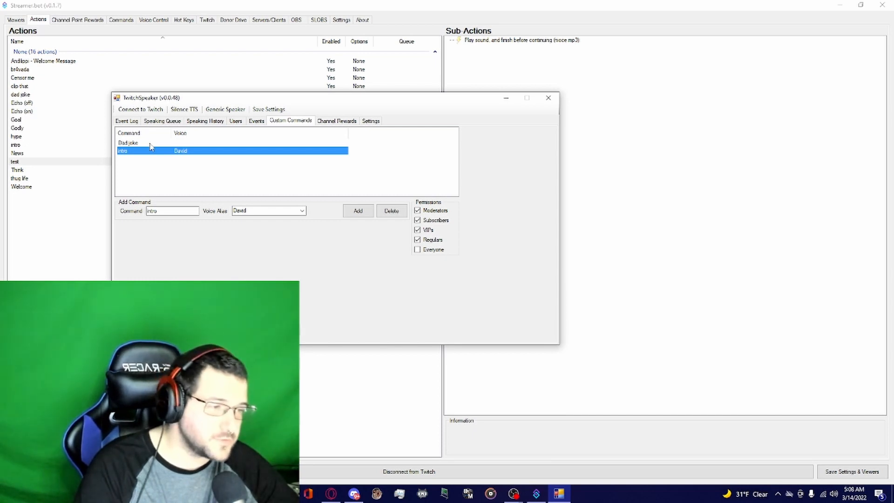
{"action": "left_click", "coordinate": [150, 143]}
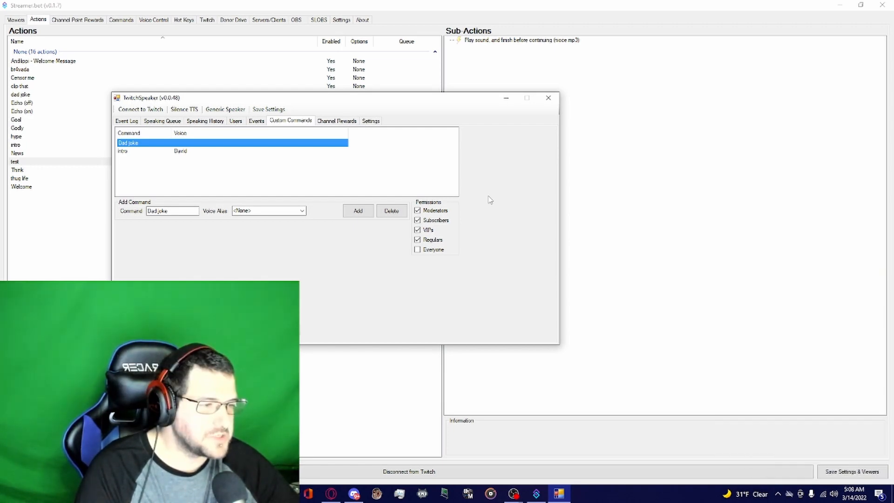
Make the life advice channel reward say its input with the David voice alias.
{"action": "left_click", "coordinate": [346, 122]}
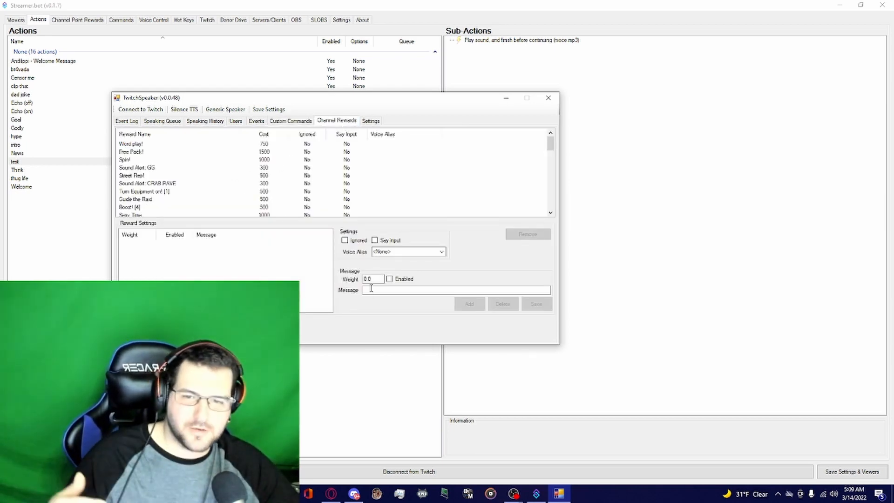
{"action": "scroll", "coordinate": [163, 156], "scroll_direction": "down", "scroll_amount": 1}
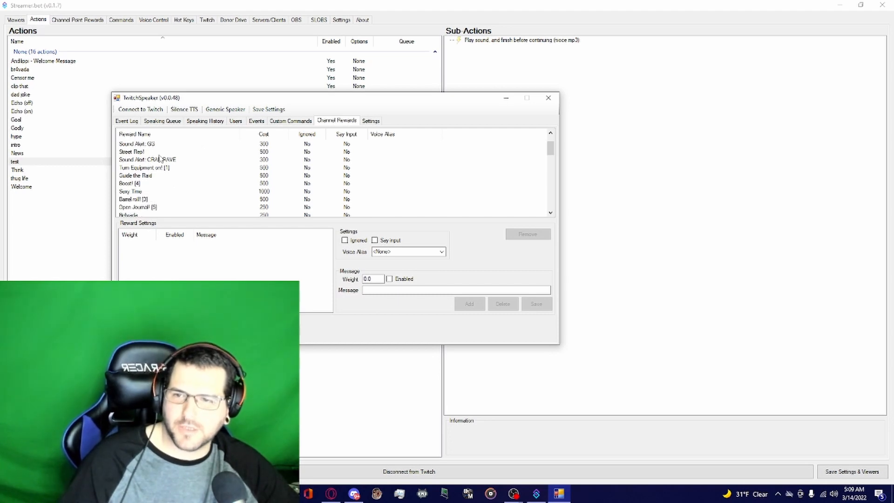
{"action": "scroll", "coordinate": [161, 163], "scroll_direction": "down", "scroll_amount": 1}
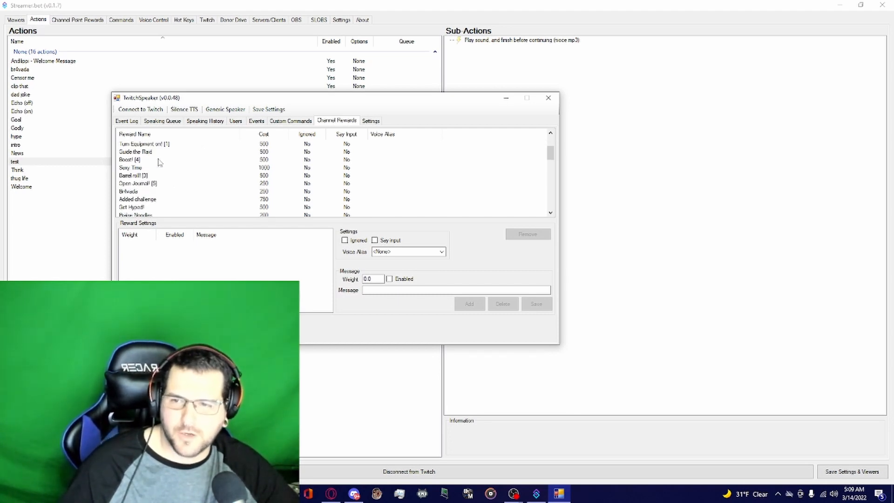
{"action": "scroll", "coordinate": [157, 197], "scroll_direction": "down", "scroll_amount": 2}
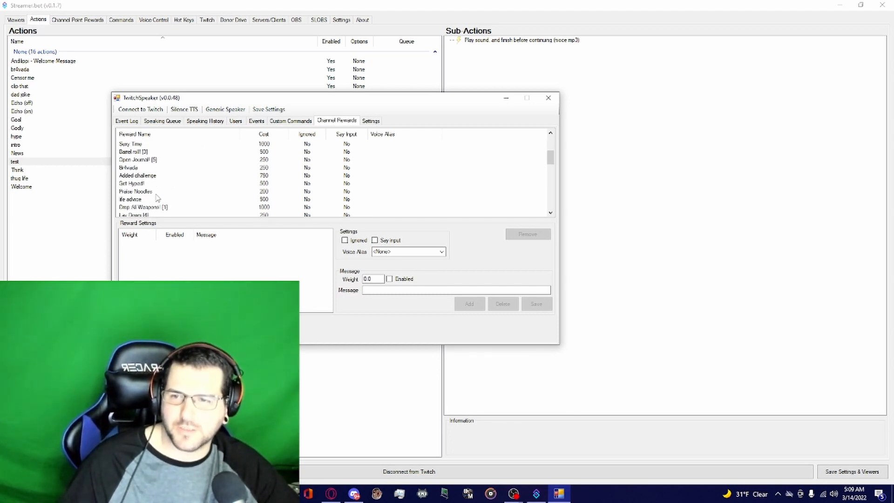
{"action": "left_click", "coordinate": [149, 176]}
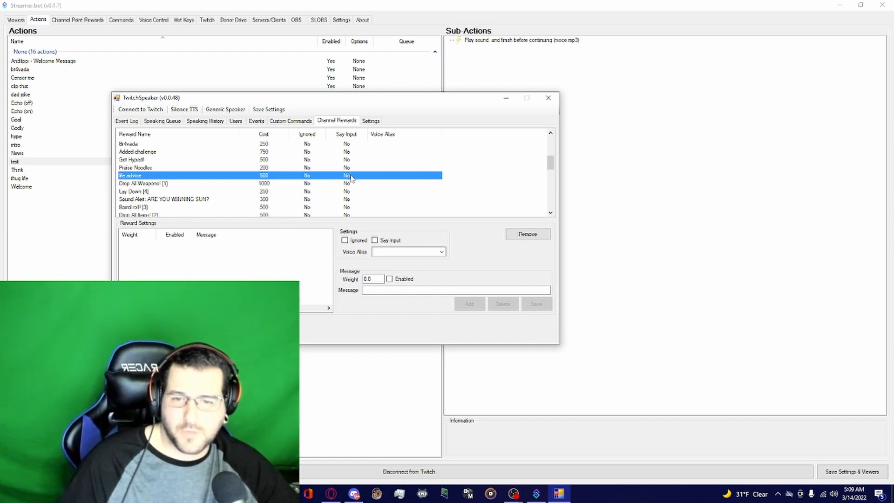
{"action": "left_click", "coordinate": [375, 240]}
{"action": "left_click", "coordinate": [387, 251]}
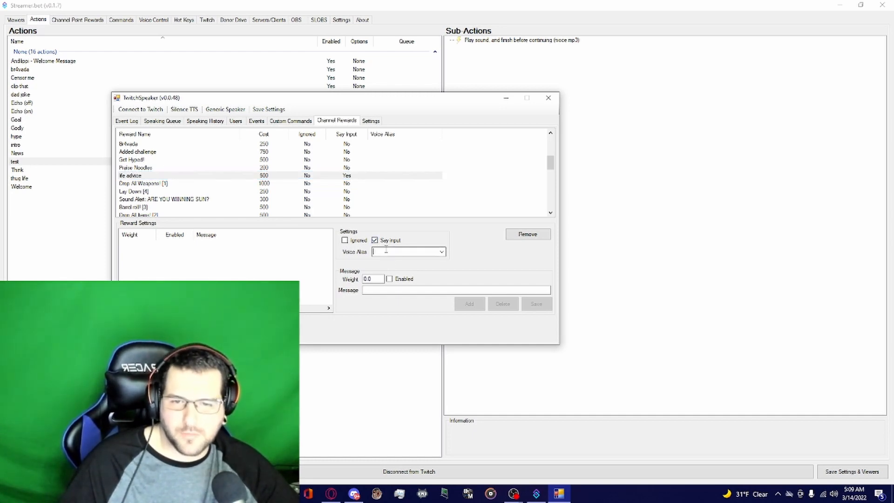
{"action": "left_click", "coordinate": [441, 252]}
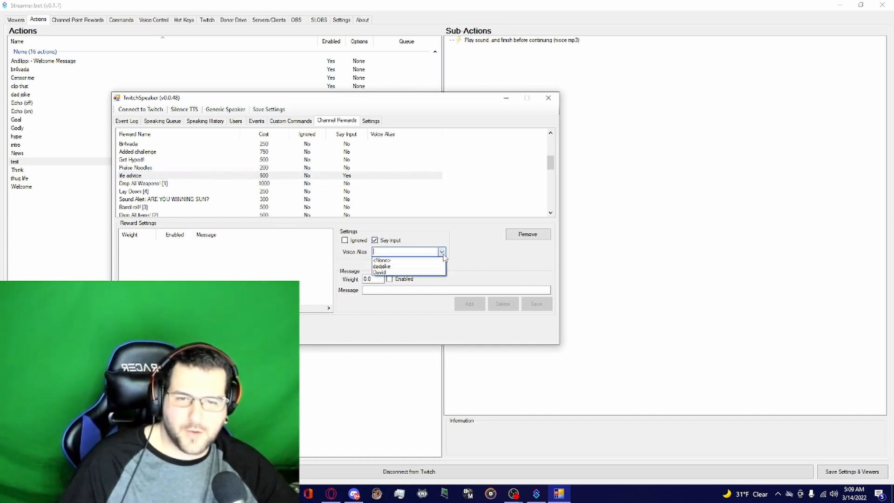
{"action": "left_click", "coordinate": [402, 264]}
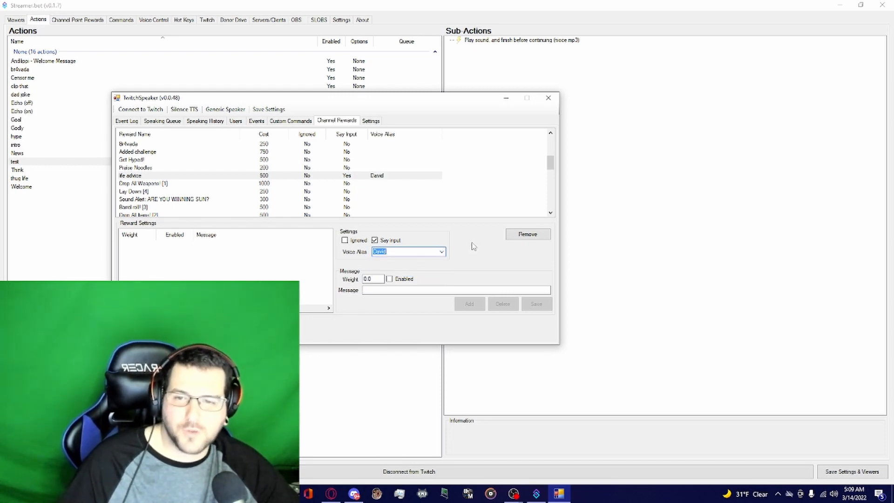
Add the message "hey %name% needs advice" to the life advice reward.
{"action": "left_click", "coordinate": [417, 289]}
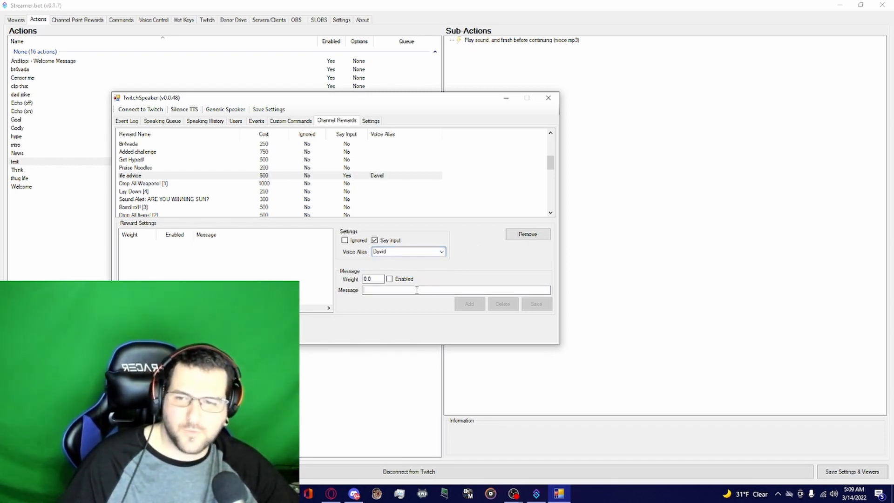
{"action": "type", "text": "hey this %nam"}
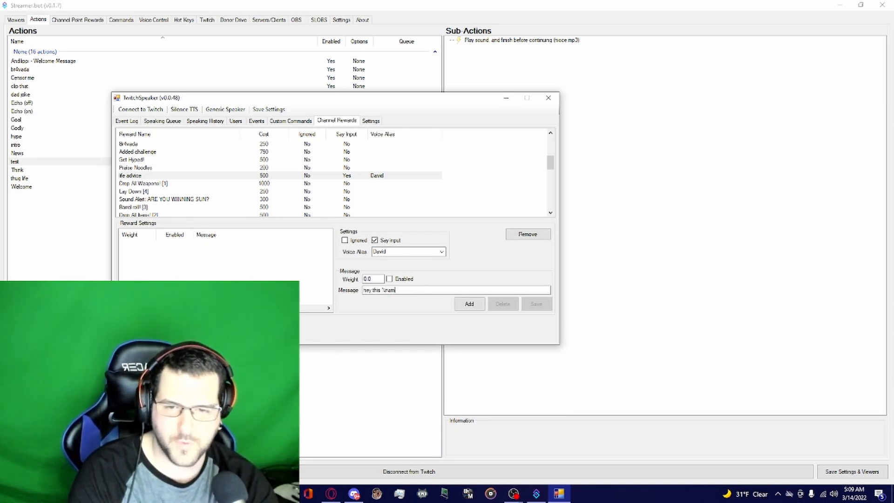
{"action": "key", "text": "BackSpace"}
{"action": "key", "text": "BackSpace"}
{"action": "key", "text": "BackSpace"}
{"action": "key", "text": "BackSpace"}
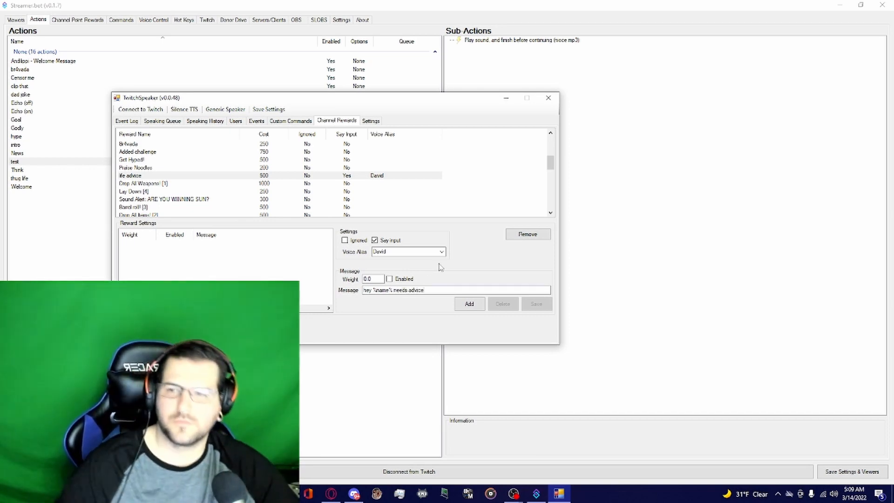
{"action": "left_click", "coordinate": [463, 305]}
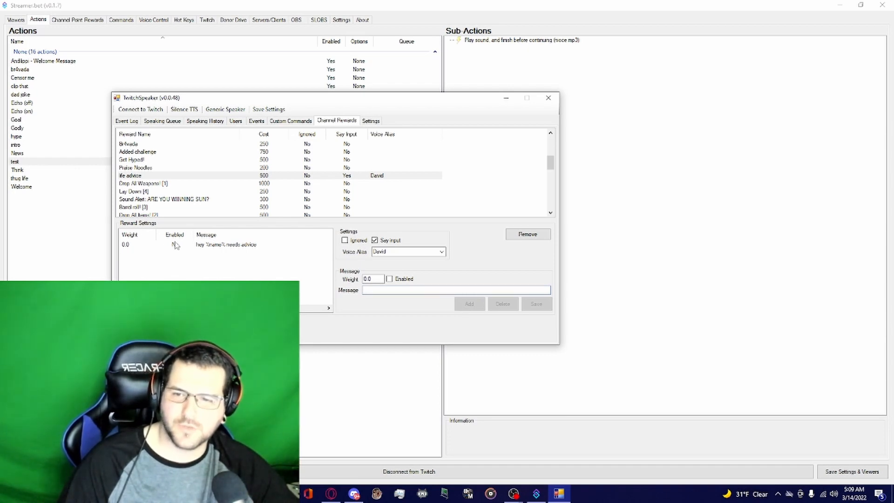
Enable the life advice reward's new message and save it.
{"action": "left_click", "coordinate": [191, 248]}
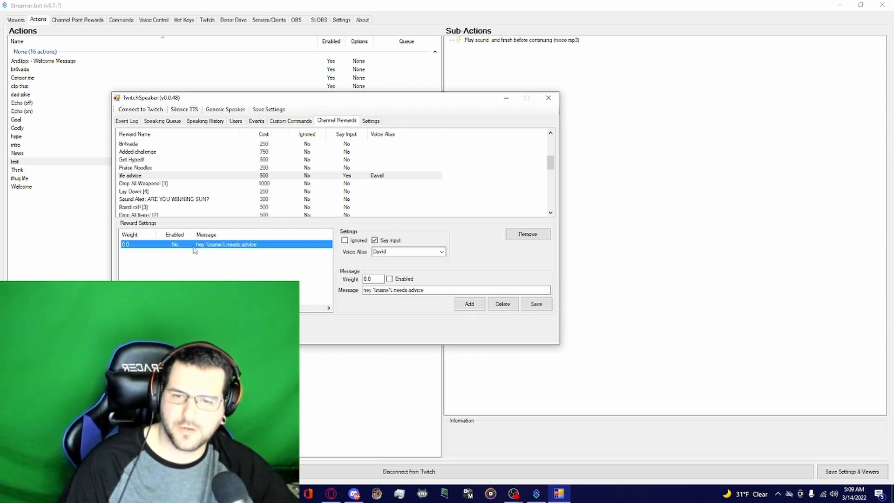
{"action": "left_click", "coordinate": [390, 279]}
{"action": "left_click", "coordinate": [537, 307]}
{"action": "left_click", "coordinate": [537, 305]}
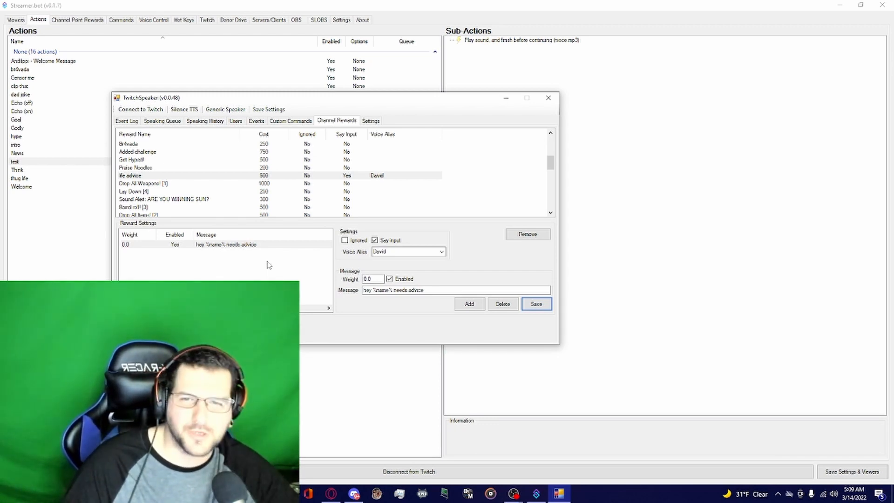
Look through TwitchSpeaker's general settings, voice aliases and speech engines.
{"action": "left_click", "coordinate": [378, 122]}
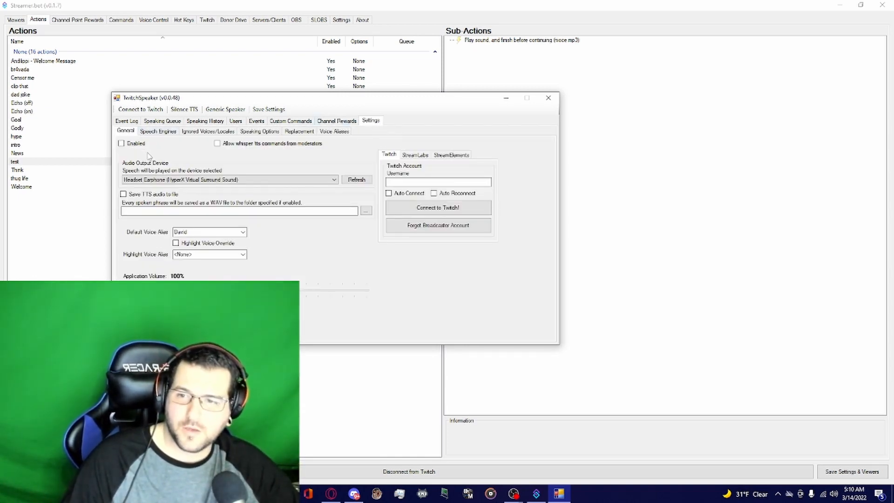
{"action": "left_click", "coordinate": [151, 178]}
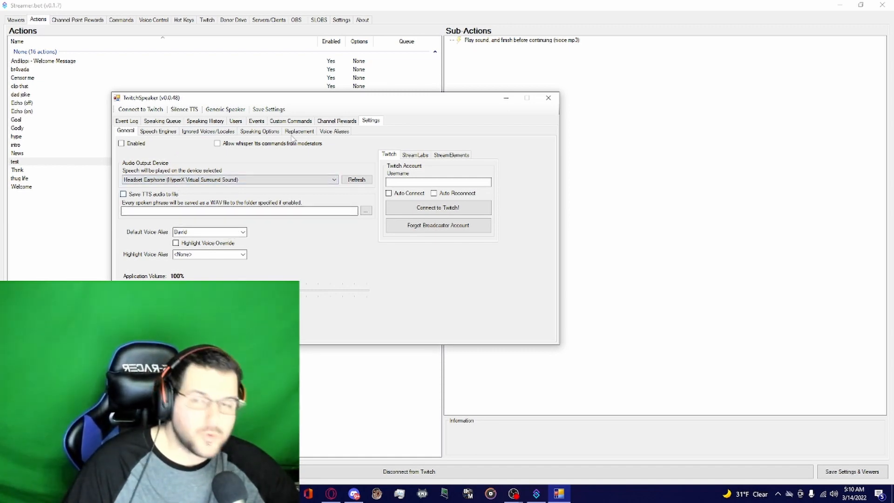
{"action": "left_click", "coordinate": [326, 134]}
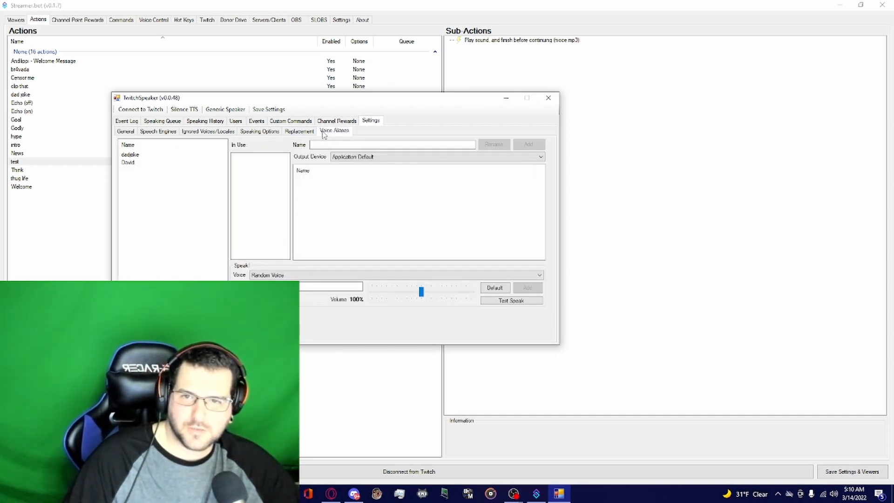
{"action": "left_click", "coordinate": [170, 137]}
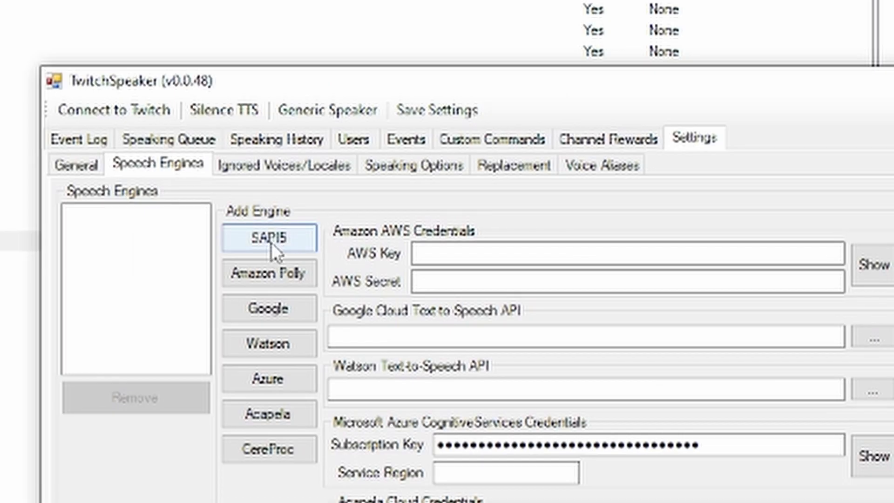
Review TwitchSpeaker's voice aliases, available voices and general settings, and return to Streamer.bot.
{"action": "left_click", "coordinate": [577, 168]}
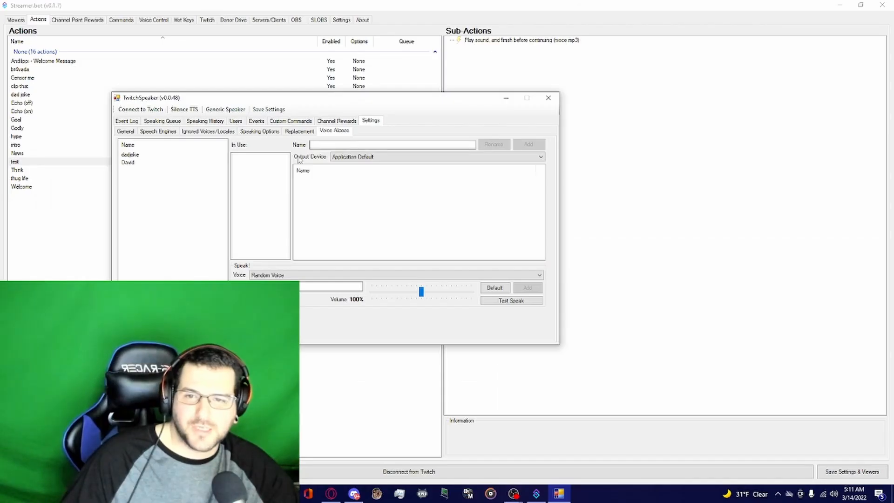
{"action": "left_click", "coordinate": [303, 275]}
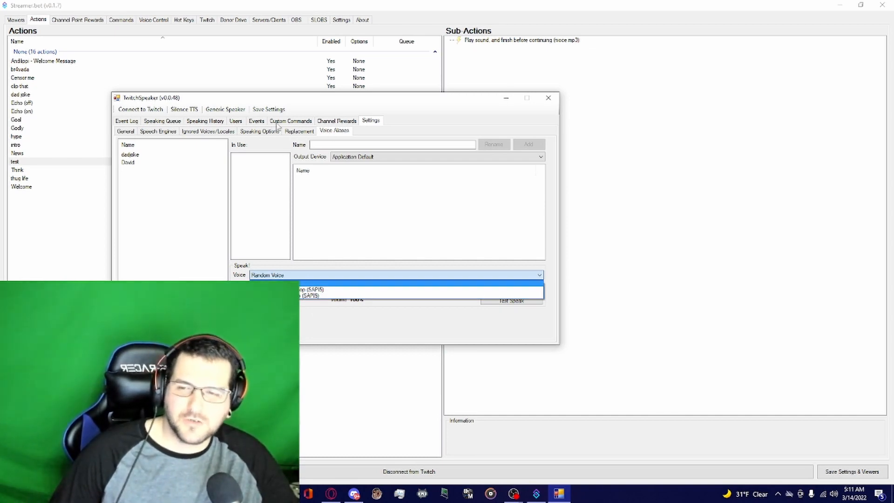
{"action": "left_click", "coordinate": [168, 135]}
{"action": "left_click", "coordinate": [122, 134]}
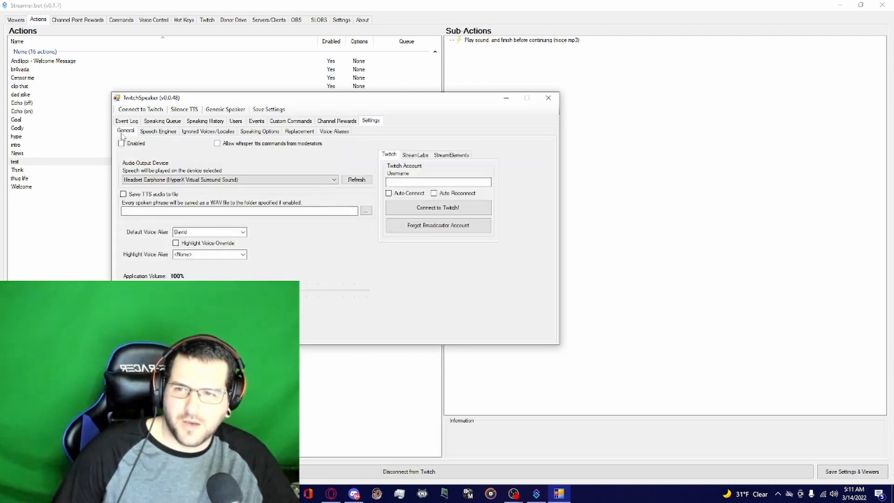
{"action": "left_click", "coordinate": [505, 99]}
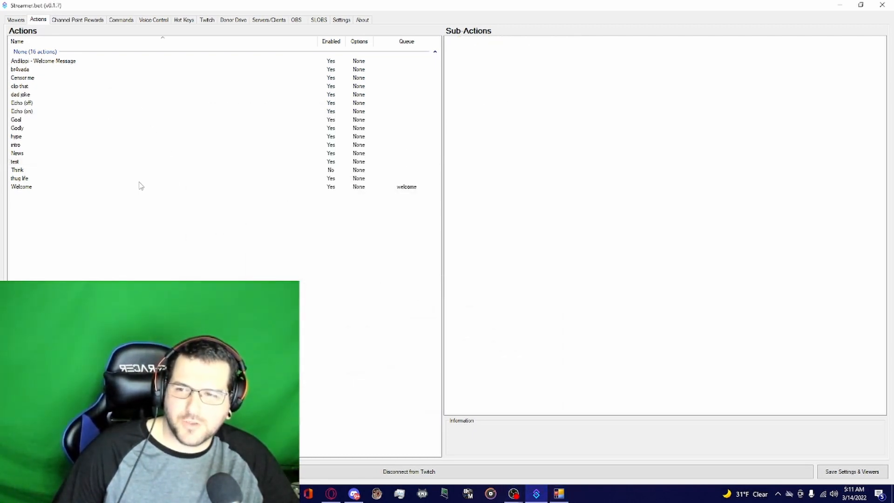
Remove the play sound sub-action from the test action.
{"action": "left_click", "coordinate": [105, 163]}
{"action": "left_click", "coordinate": [489, 41]}
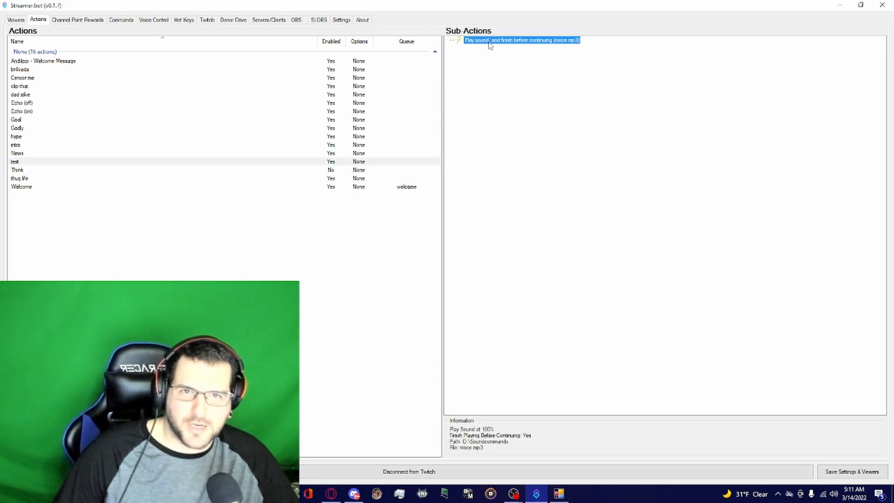
{"action": "double_click", "coordinate": [488, 42]}
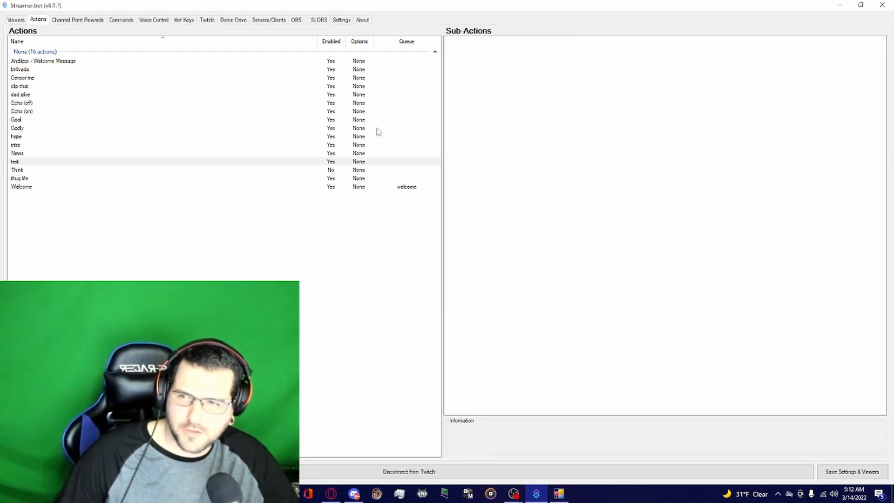
{"action": "right_click", "coordinate": [508, 119]}
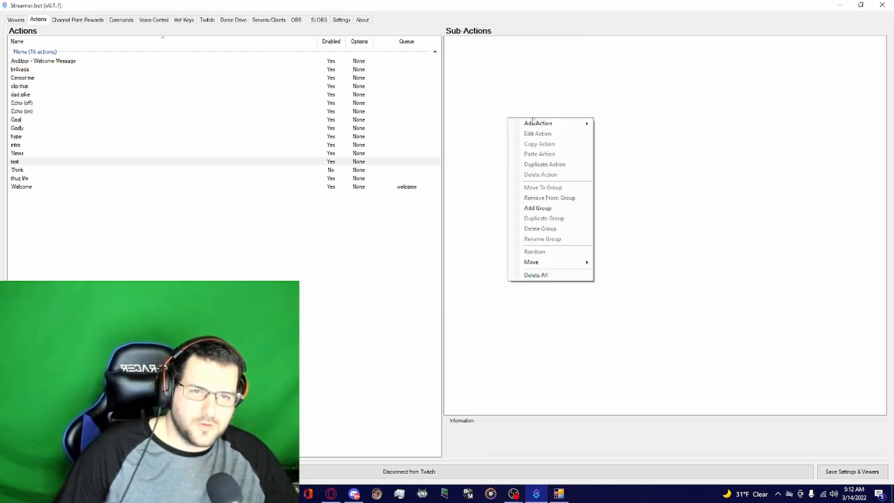
{"action": "mouse_move", "coordinate": [540, 126]}
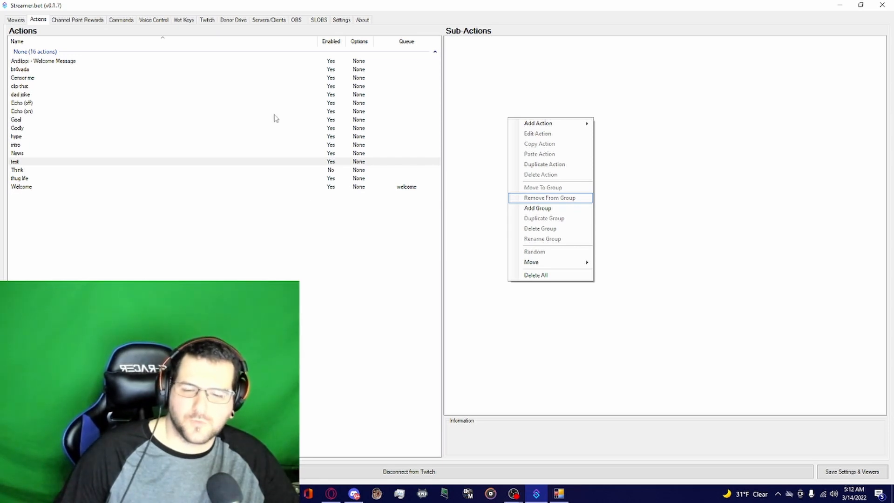
{"action": "left_click", "coordinate": [561, 496]}
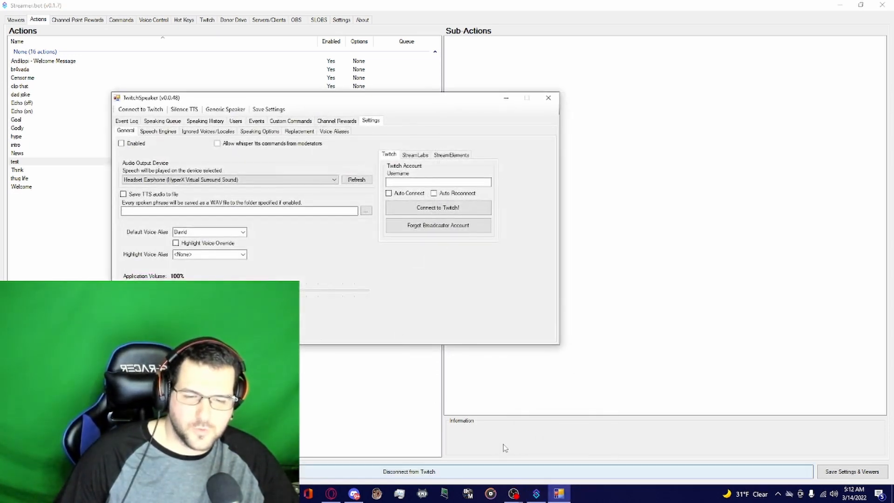
{"action": "left_click", "coordinate": [61, 133]}
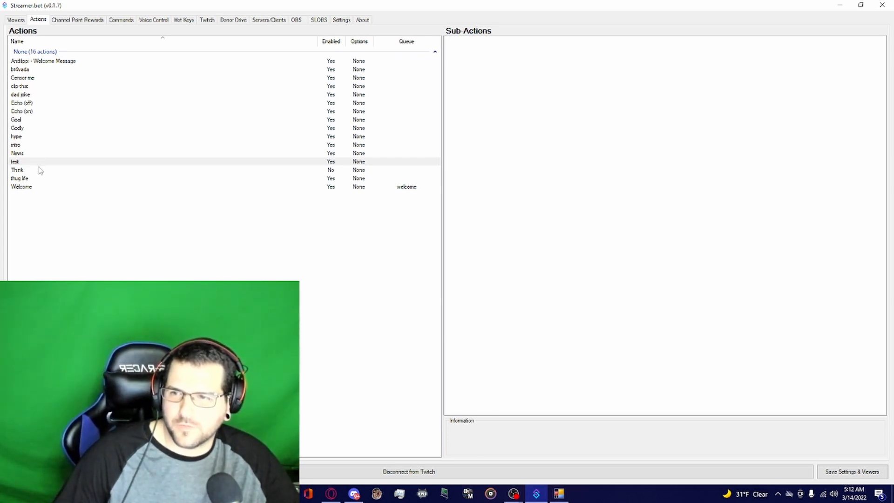
Examine the sub-actions of the "clip that" action and reselect the test action.
{"action": "left_click", "coordinate": [40, 87]}
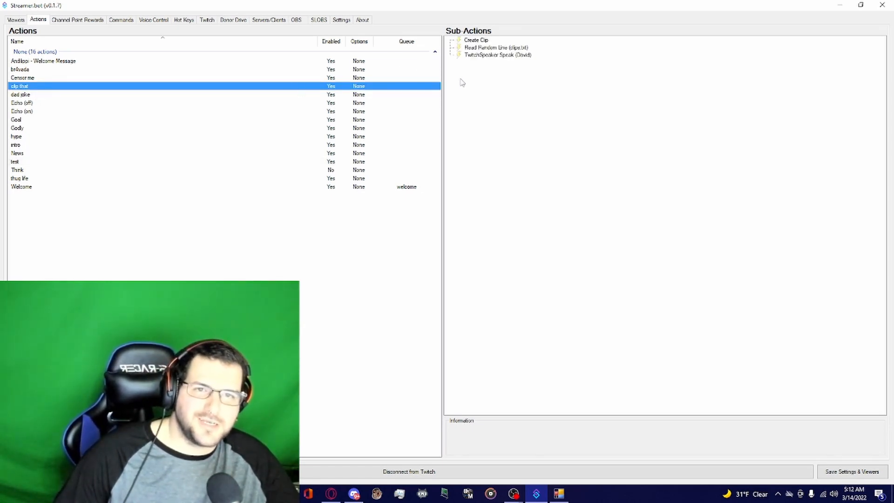
{"action": "right_click", "coordinate": [482, 87]}
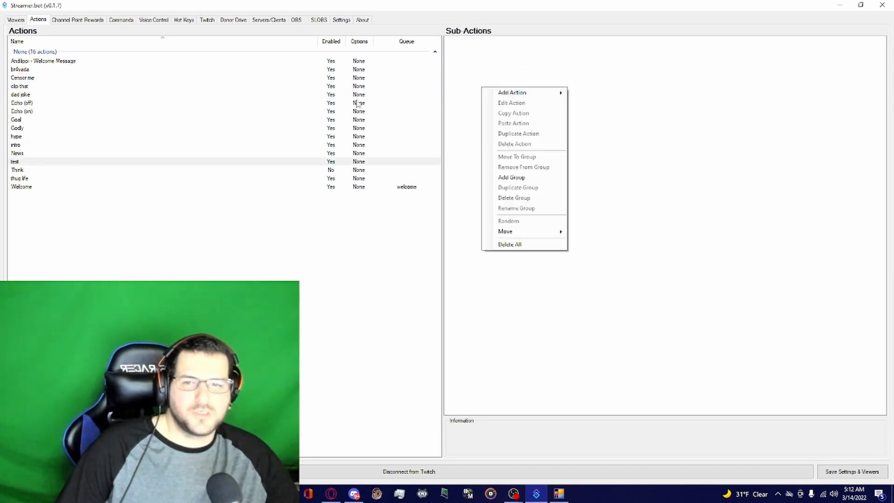
{"action": "left_click", "coordinate": [173, 162]}
{"action": "right_click", "coordinate": [502, 86]}
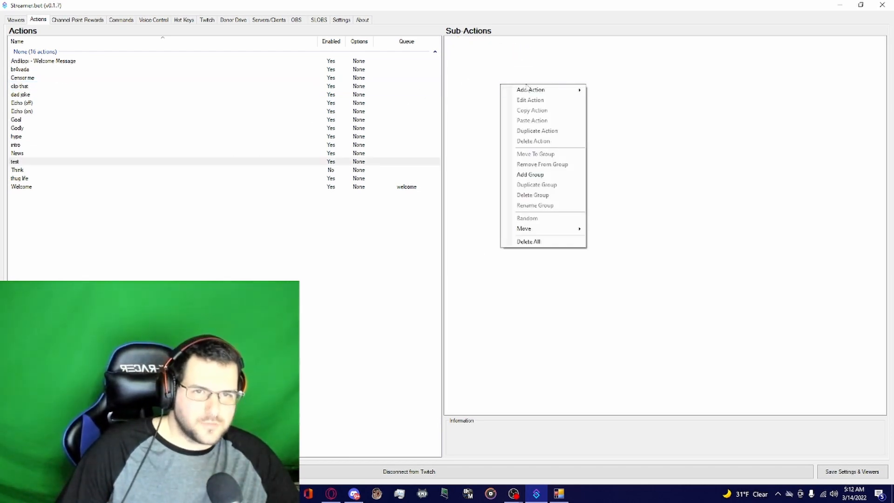
{"action": "mouse_move", "coordinate": [542, 93]}
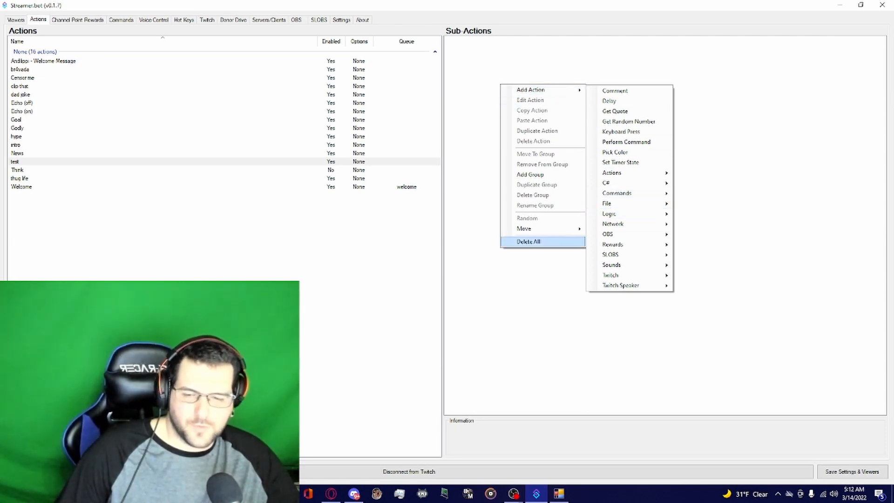
Switch to File Explorer and open the intro text file from the Andilippi_Welcome_Message folder.
{"action": "left_click", "coordinate": [286, 493]}
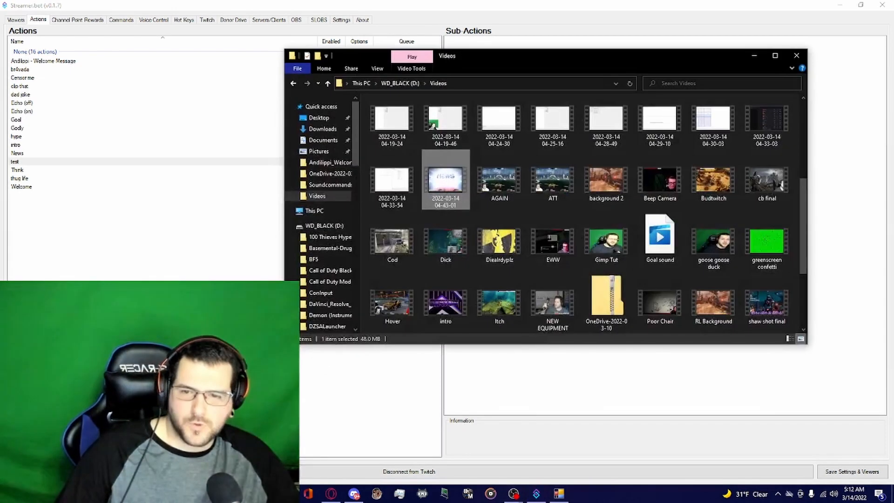
{"action": "left_click", "coordinate": [338, 164]}
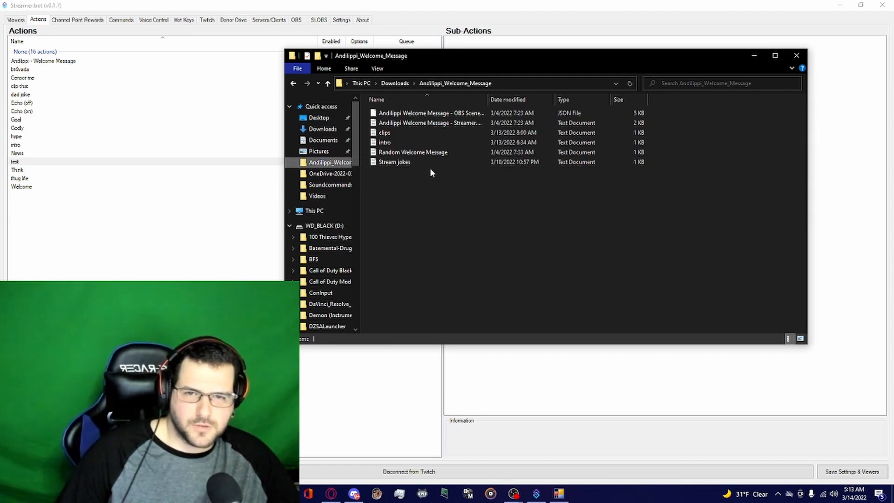
{"action": "double_click", "coordinate": [413, 143]}
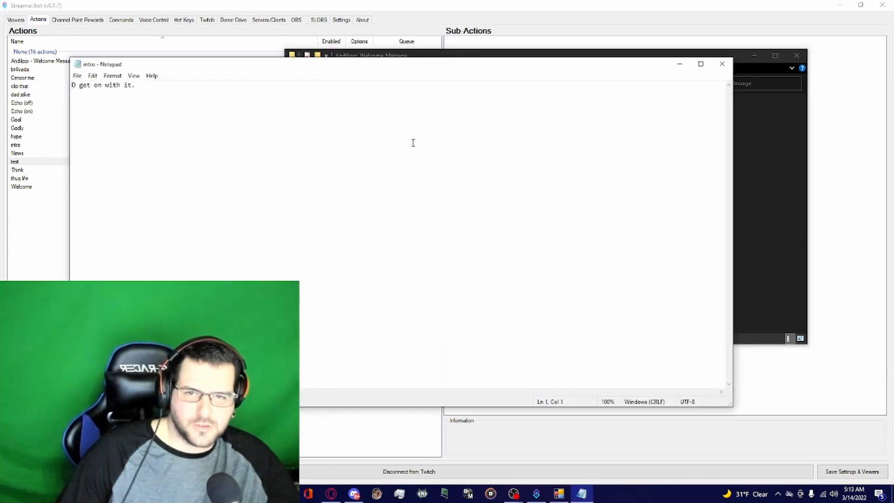
Replace the intro file's text with the two lines "Test." and "I quit.", save it and return to Streamer.bot.
{"action": "left_click_drag", "start_coordinate": [139, 85], "coordinate": [55, 85]}
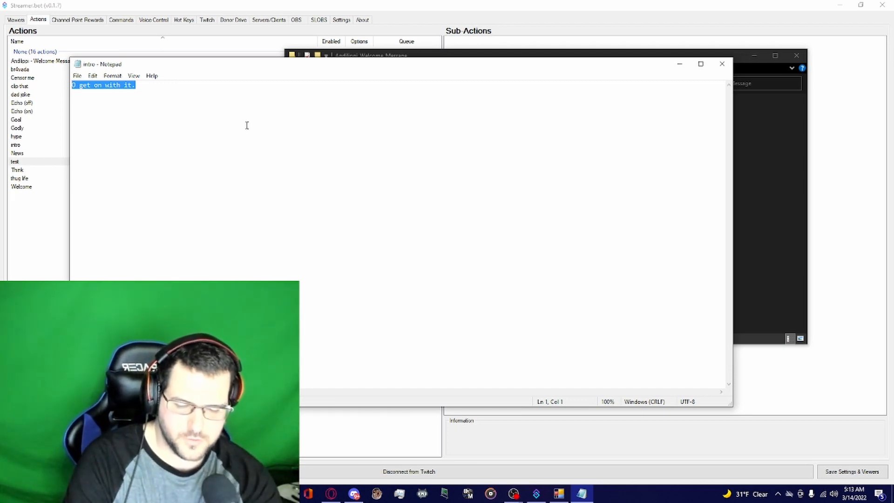
{"action": "type", "text": "Th"}
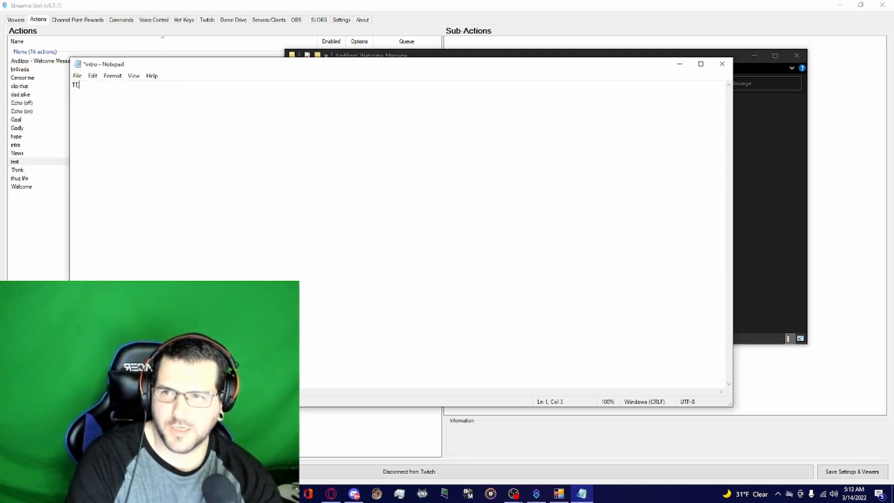
{"action": "key", "text": "BackSpace"}
{"action": "key", "text": "BackSpace"}
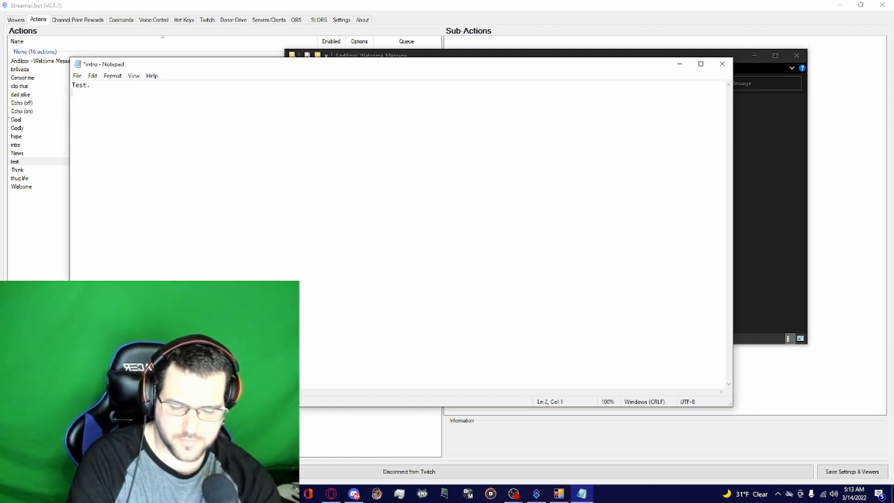
{"action": "type", "text": "qu"}
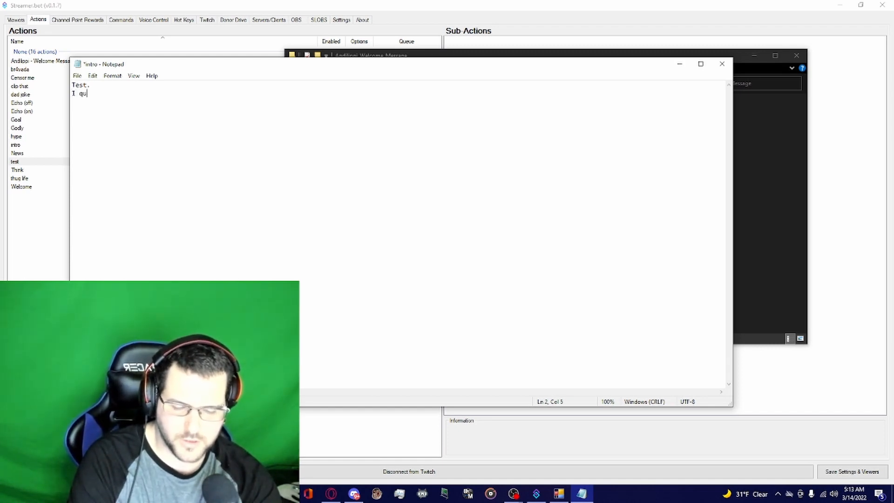
{"action": "left_click", "coordinate": [722, 63]}
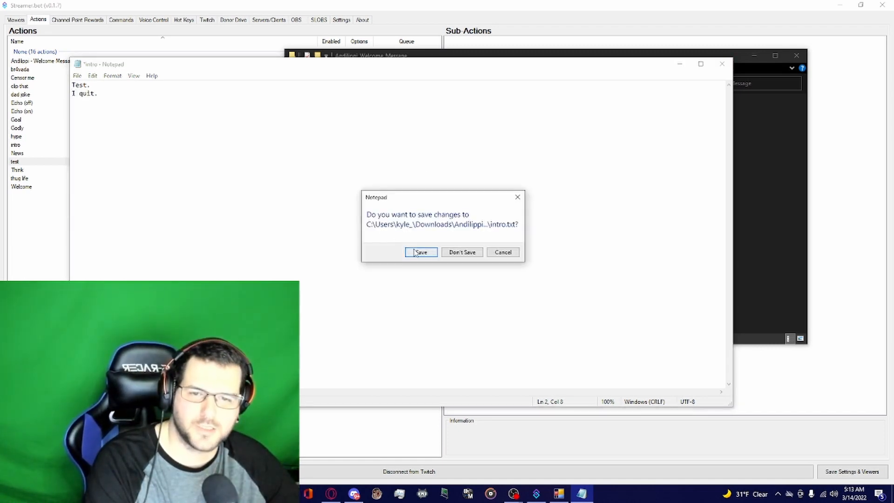
{"action": "left_click", "coordinate": [419, 252]}
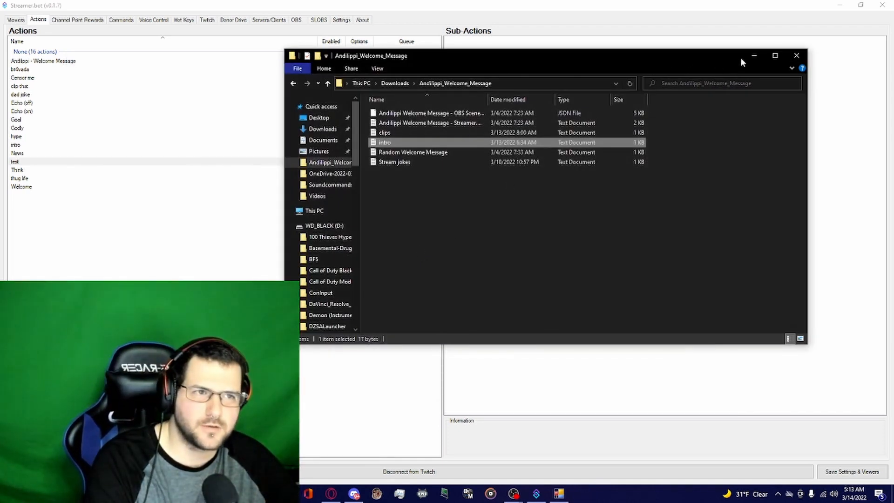
{"action": "left_click", "coordinate": [754, 55]}
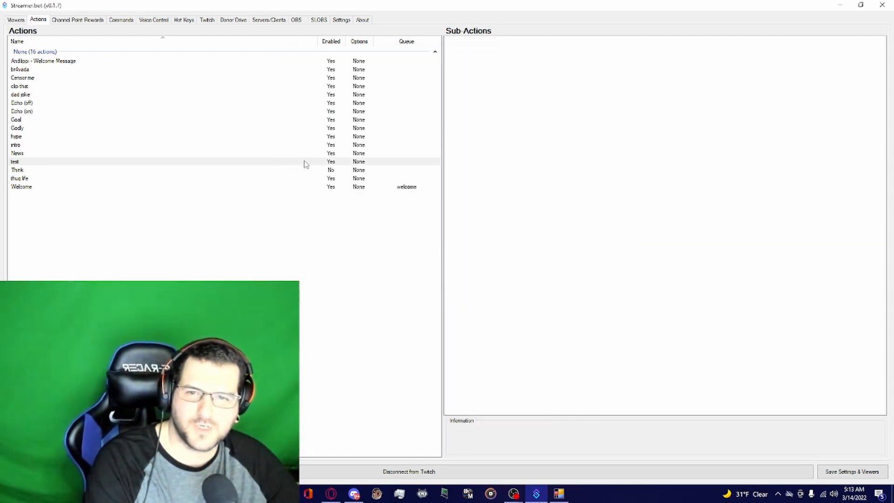
Add a Read Lines From File sub-action to the test action, reading intro.txt from the Andilippi_Welcome_Message folder.
{"action": "right_click", "coordinate": [516, 87]}
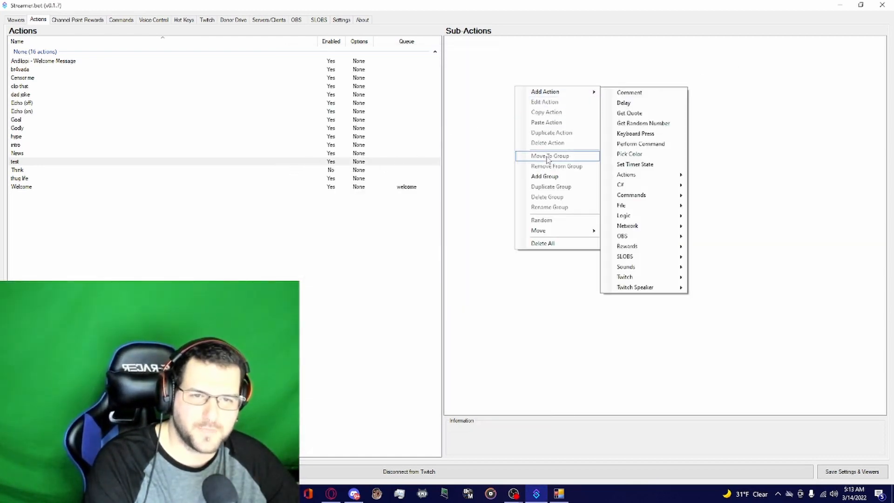
{"action": "mouse_move", "coordinate": [565, 94]}
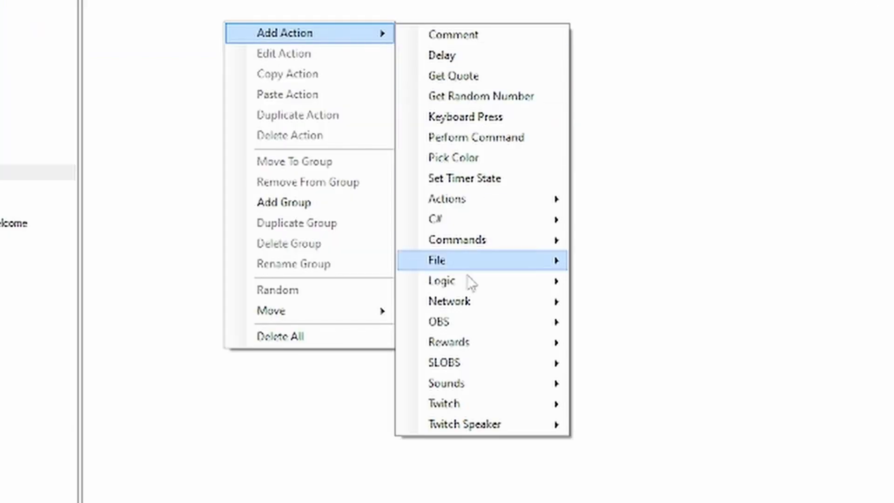
{"action": "mouse_move", "coordinate": [643, 206]}
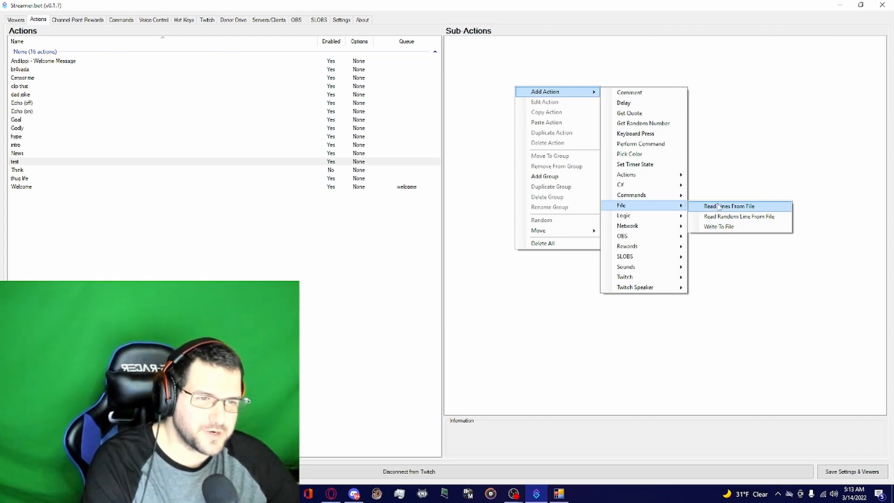
{"action": "left_click", "coordinate": [719, 207]}
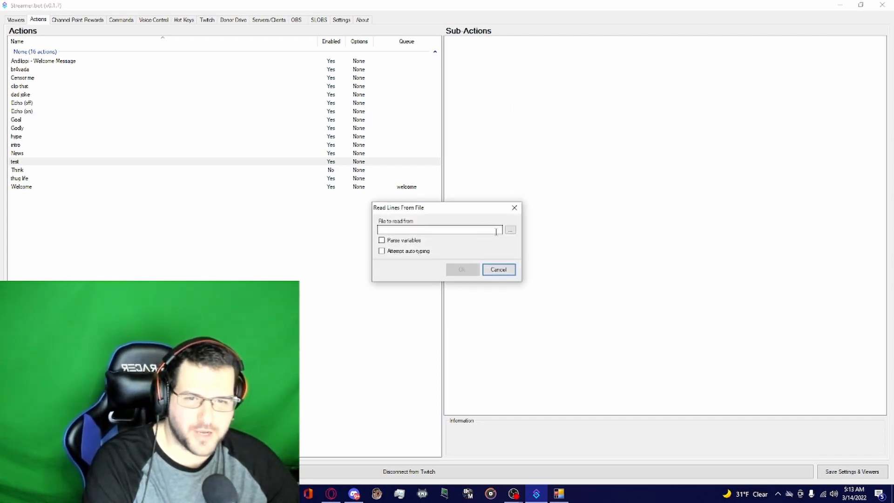
{"action": "left_click", "coordinate": [513, 231]}
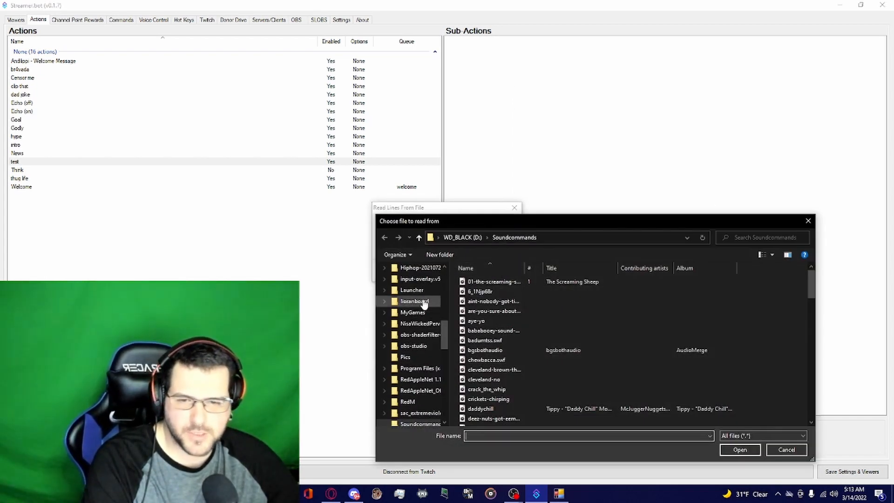
{"action": "scroll", "coordinate": [421, 301], "scroll_direction": "up", "scroll_amount": 5}
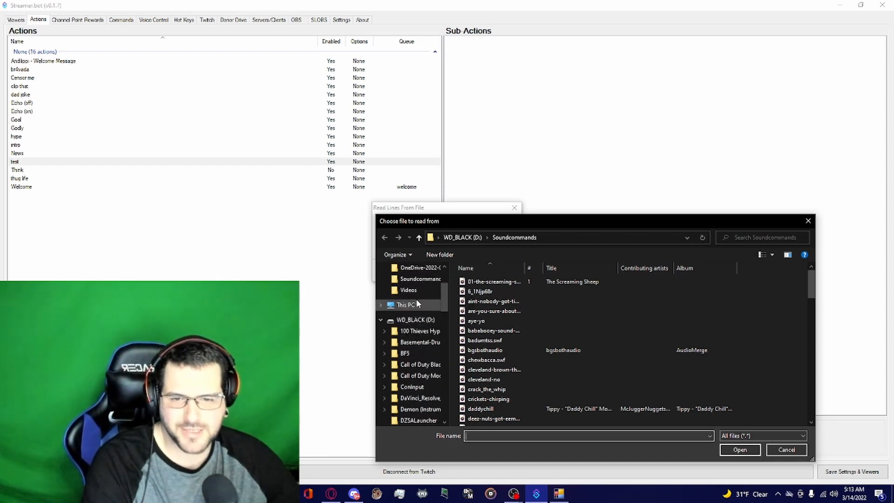
{"action": "scroll", "coordinate": [418, 300], "scroll_direction": "up", "scroll_amount": 1}
{"action": "left_click", "coordinate": [419, 302]}
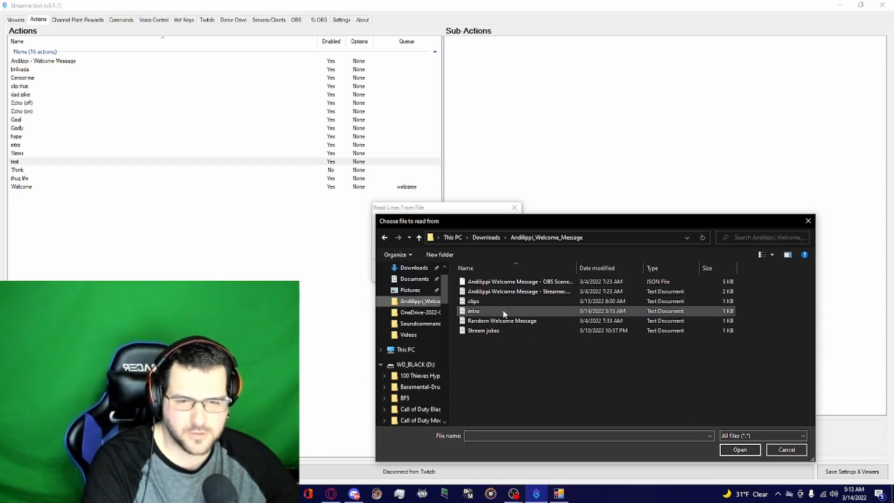
{"action": "left_click", "coordinate": [504, 312]}
{"action": "left_click", "coordinate": [740, 450]}
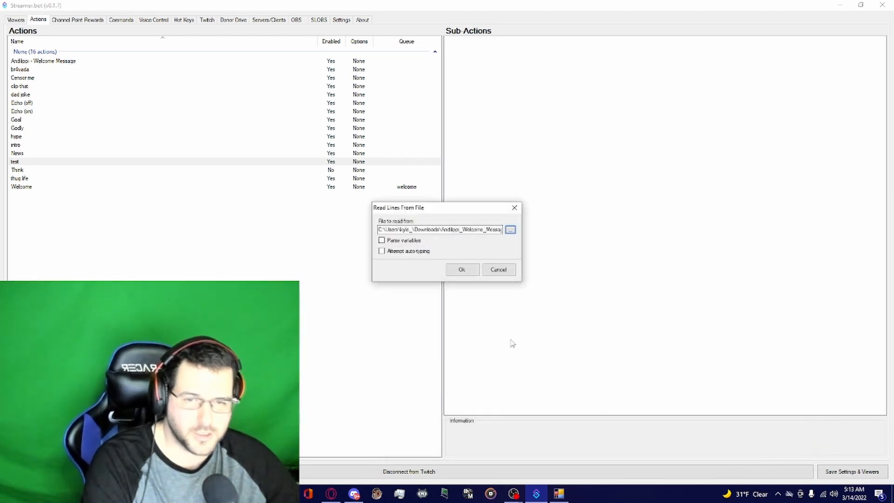
{"action": "left_click", "coordinate": [463, 271]}
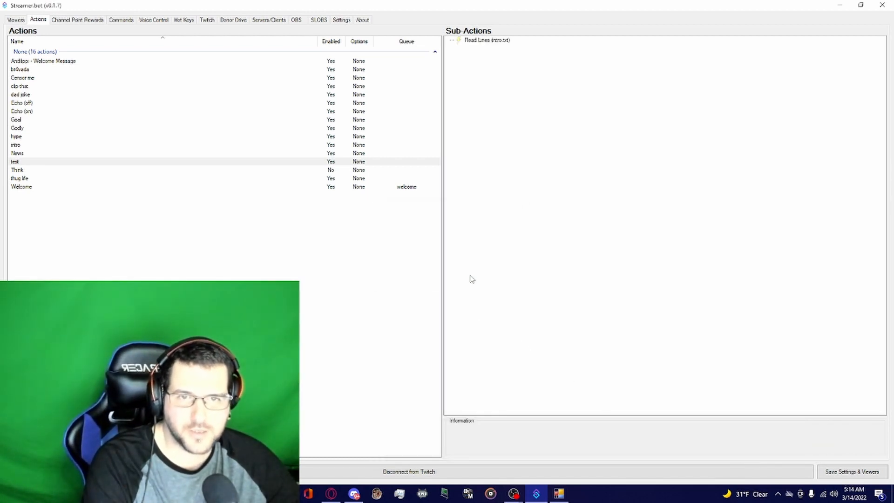
Add a TwitchSpeaker Speak sub-action to the test action with voice alias David and the message %line0%.
{"action": "right_click", "coordinate": [511, 82]}
{"action": "mouse_move", "coordinate": [530, 88]}
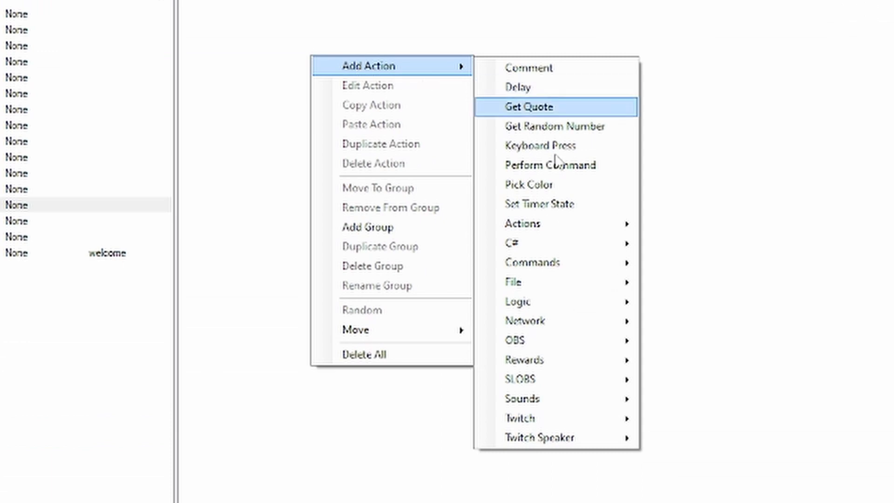
{"action": "mouse_move", "coordinate": [554, 441]}
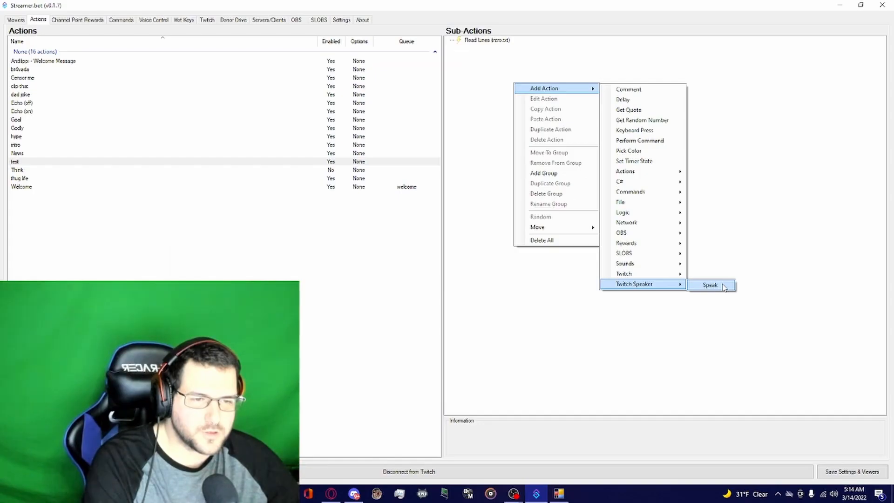
{"action": "left_click", "coordinate": [701, 441]}
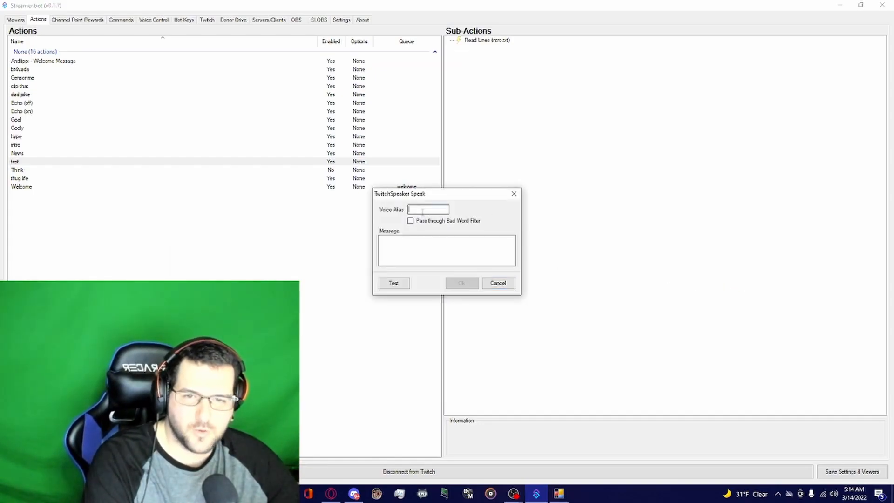
{"action": "left_click", "coordinate": [421, 210]}
{"action": "type", "text": "David"}
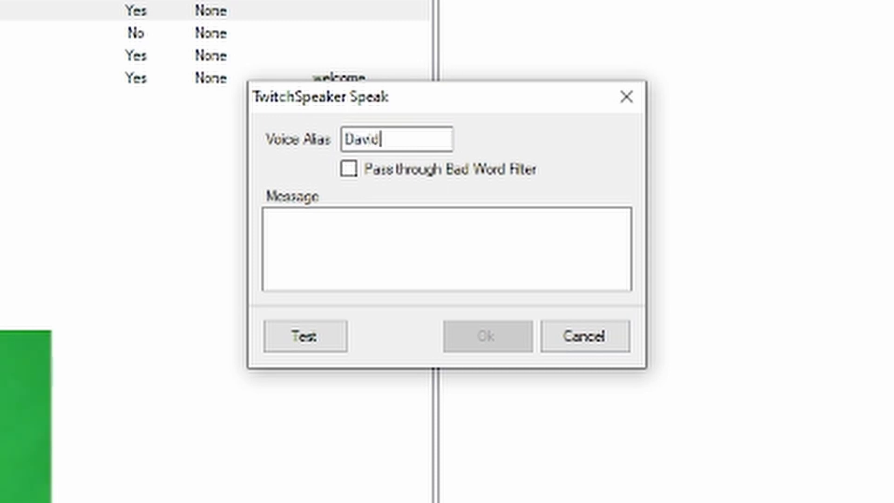
{"action": "left_click", "coordinate": [324, 218]}
{"action": "type", "text": "%"}
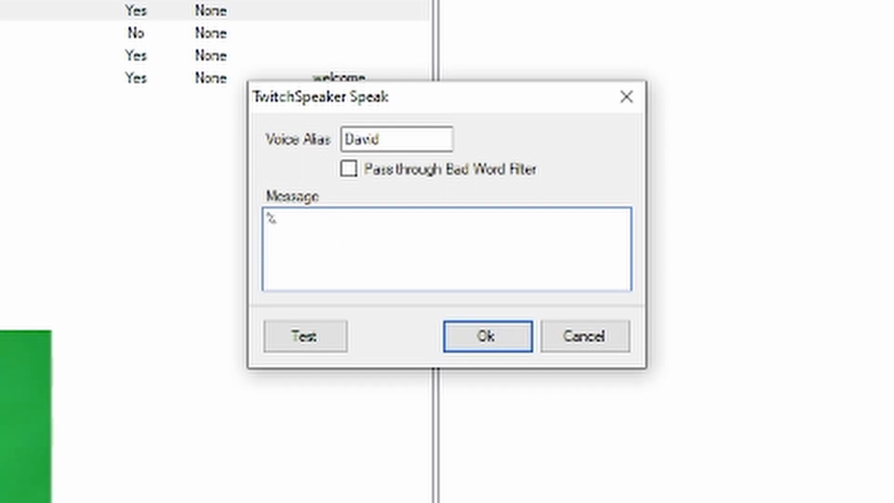
{"action": "type", "text": "line0%"}
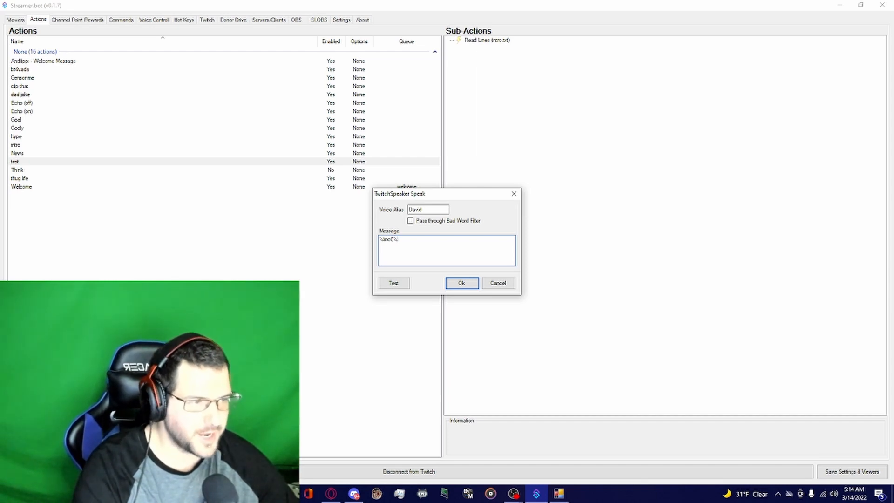
{"action": "left_click", "coordinate": [461, 284]}
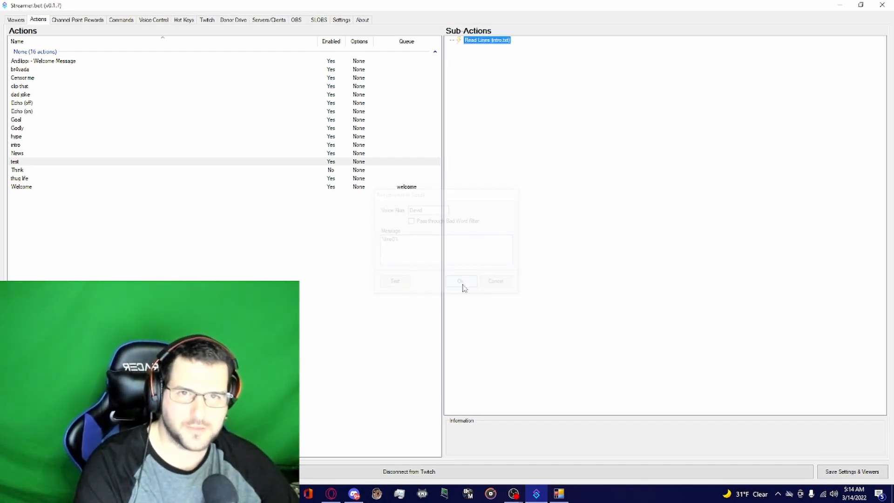
{"action": "left_click", "coordinate": [480, 71]}
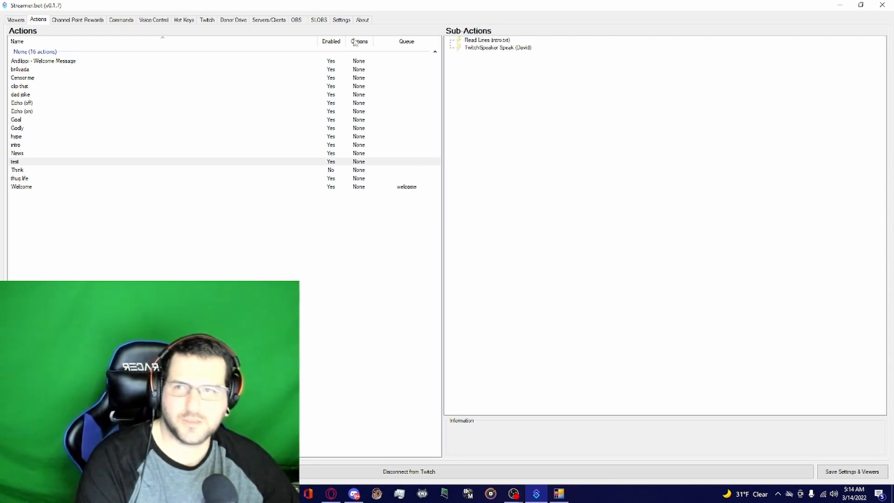
Open the list of voice control commands.
{"action": "left_click", "coordinate": [184, 20]}
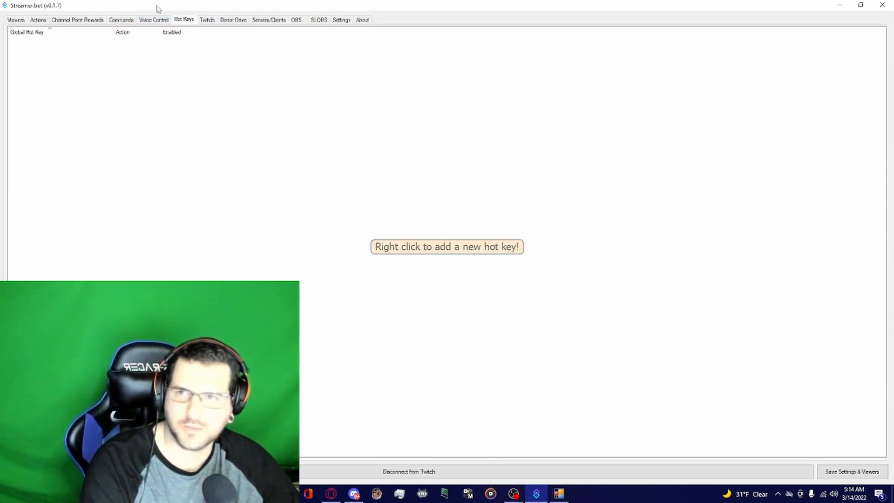
{"action": "left_click", "coordinate": [149, 20]}
{"action": "right_click", "coordinate": [170, 131]}
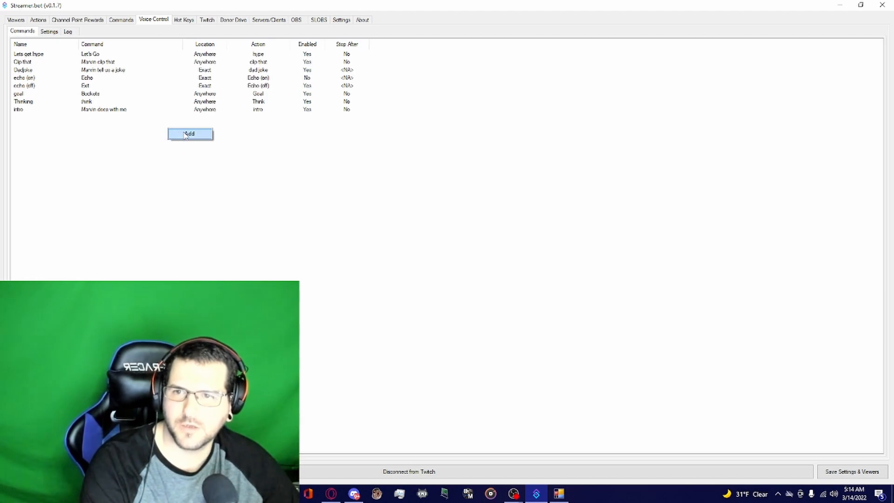
{"action": "left_click", "coordinate": [186, 135]}
{"action": "left_click", "coordinate": [149, 109]}
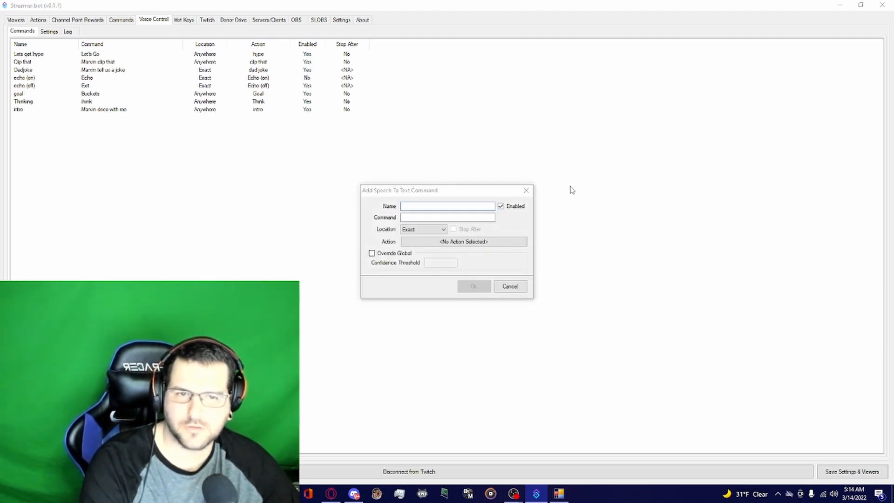
{"action": "left_click", "coordinate": [526, 190]}
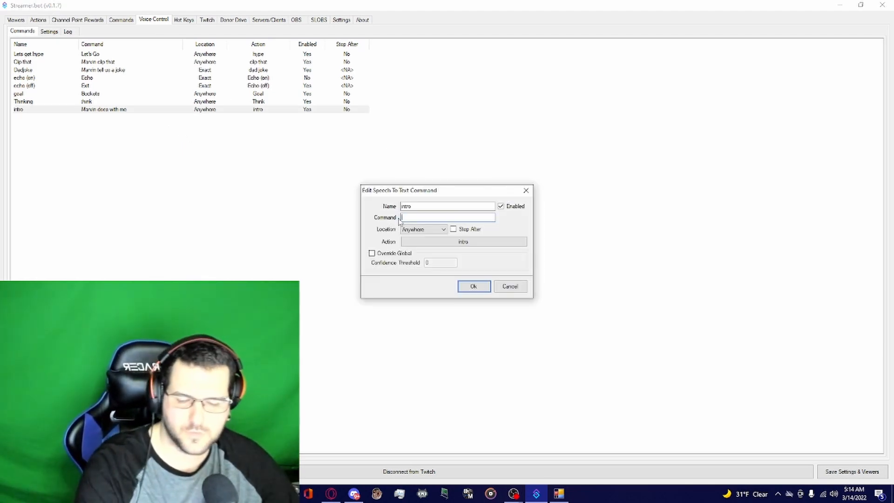
Edit the intro voice command so its spoken command is "test" and it runs the test action.
{"action": "type", "text": "te"}
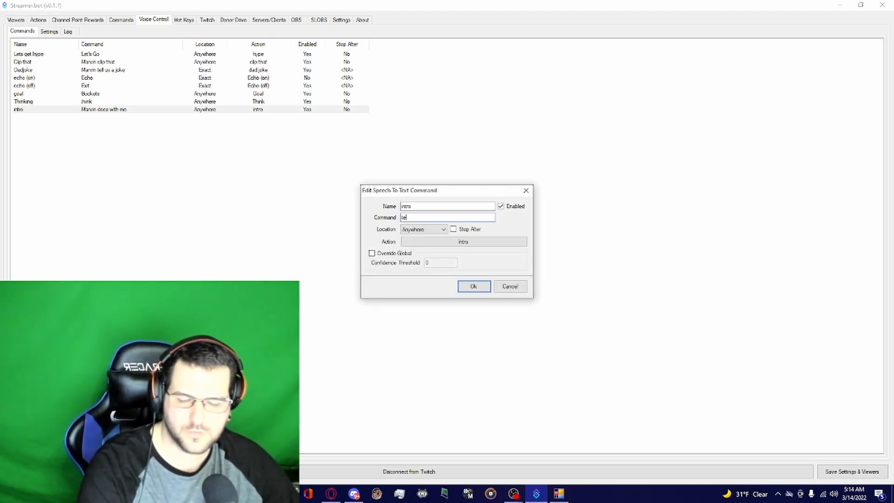
{"action": "type", "text": "st"}
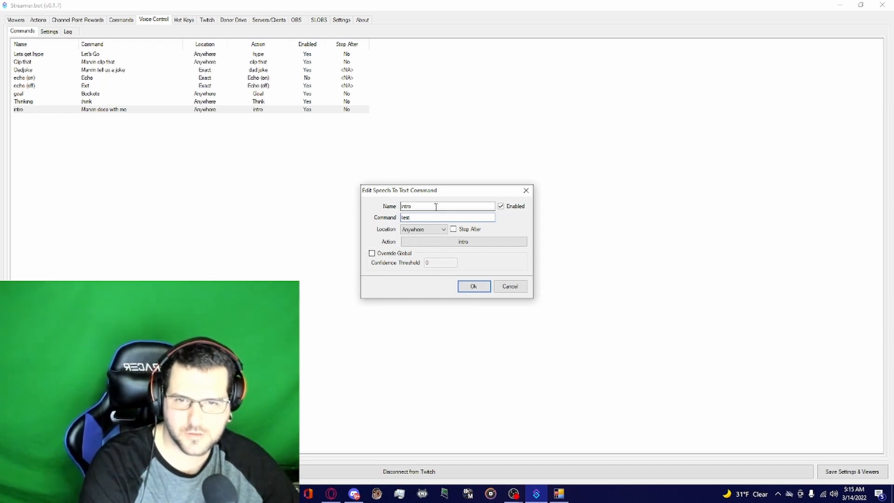
{"action": "left_click", "coordinate": [443, 242]}
{"action": "double_click", "coordinate": [370, 266]}
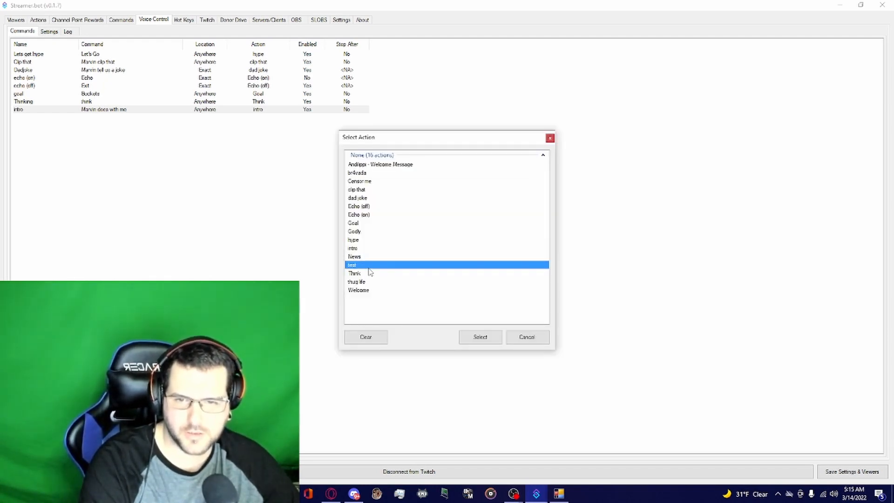
{"action": "left_click", "coordinate": [464, 287]}
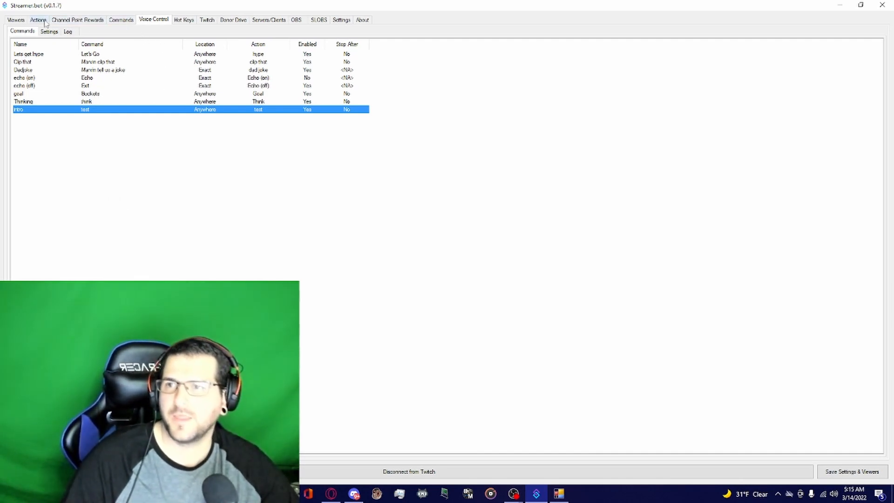
Return to the test action and delete its Read Lines (intro.txt) sub-action.
{"action": "left_click", "coordinate": [113, 21]}
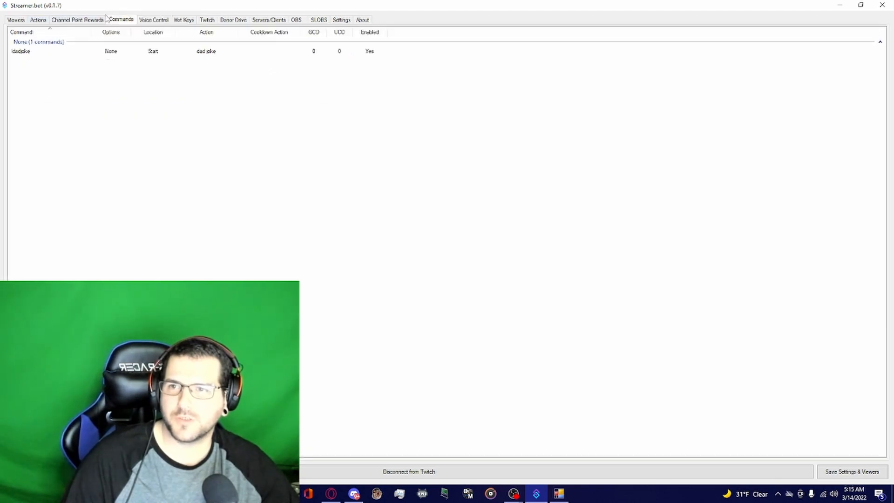
{"action": "left_click", "coordinate": [46, 22]}
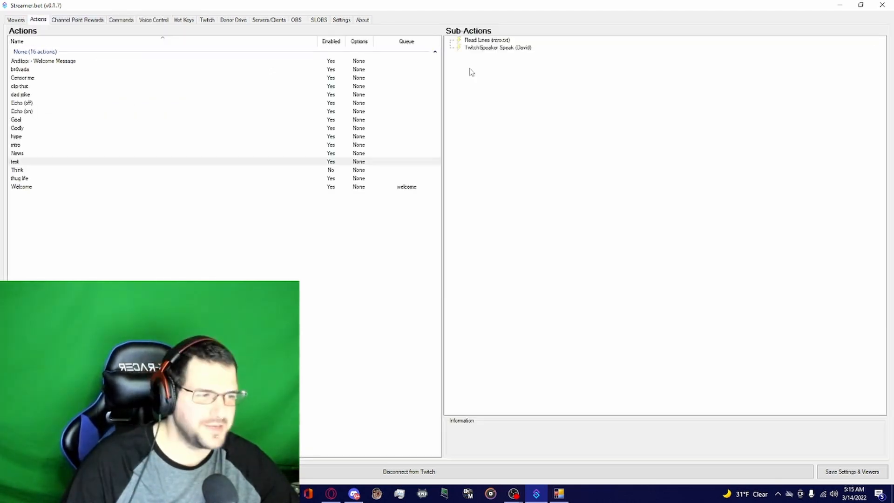
{"action": "left_click", "coordinate": [507, 41]}
{"action": "right_click", "coordinate": [507, 41]}
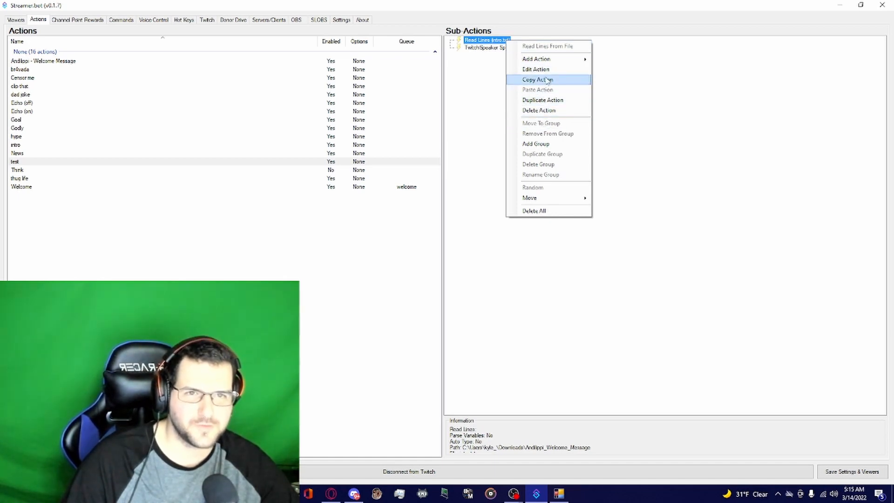
{"action": "left_click", "coordinate": [551, 112]}
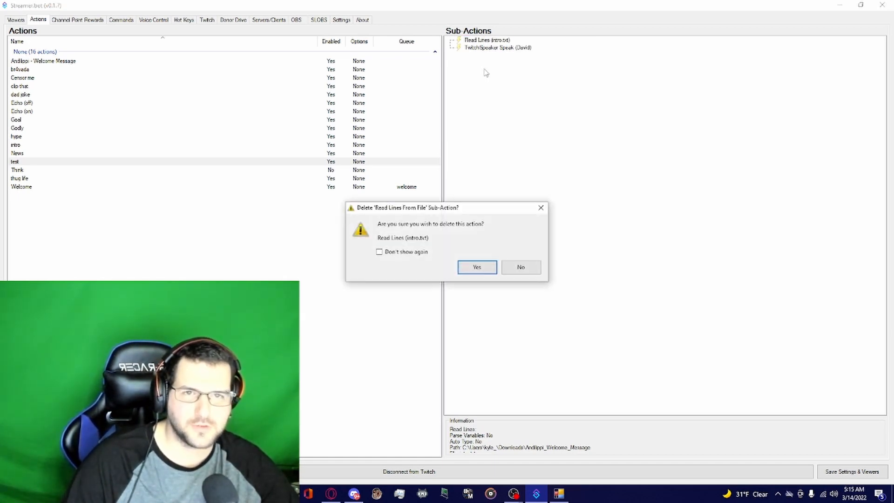
{"action": "left_click", "coordinate": [483, 265]}
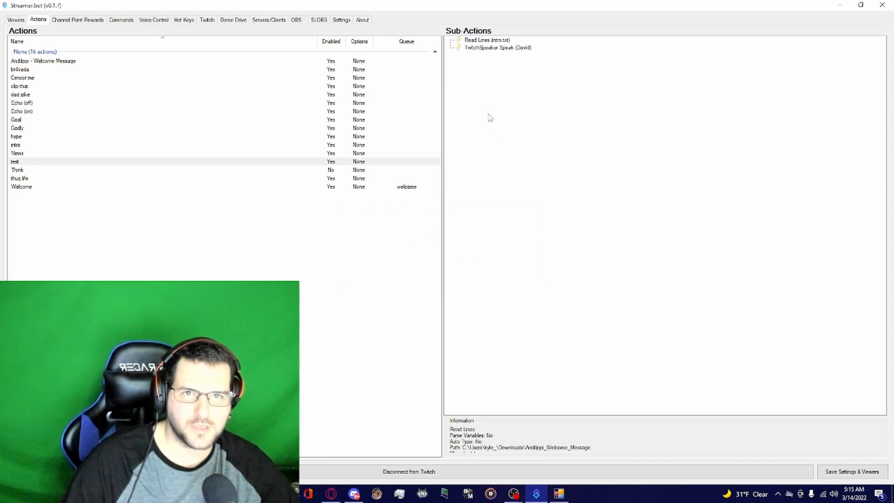
Add a Read Random Line From File sub-action to the test action, reading the intro file from the Andilippi_Welcome_Message folder.
{"action": "right_click", "coordinate": [487, 84]}
{"action": "mouse_move", "coordinate": [512, 92]}
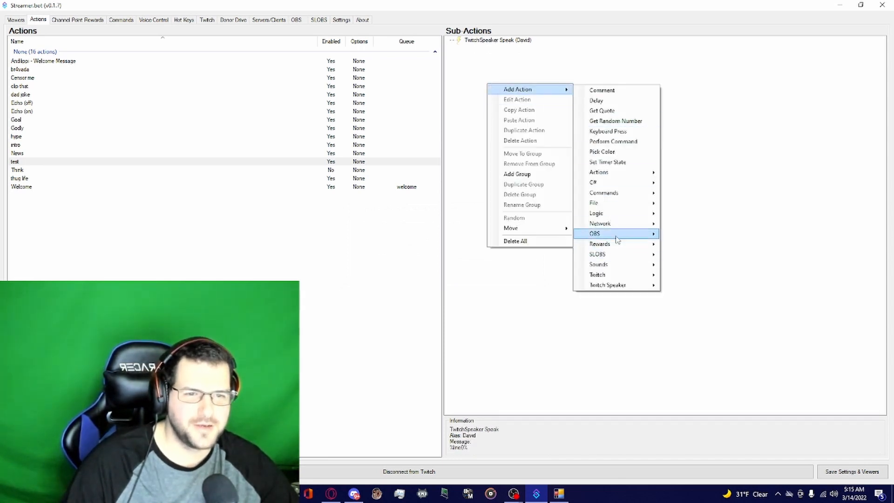
{"action": "mouse_move", "coordinate": [618, 216]}
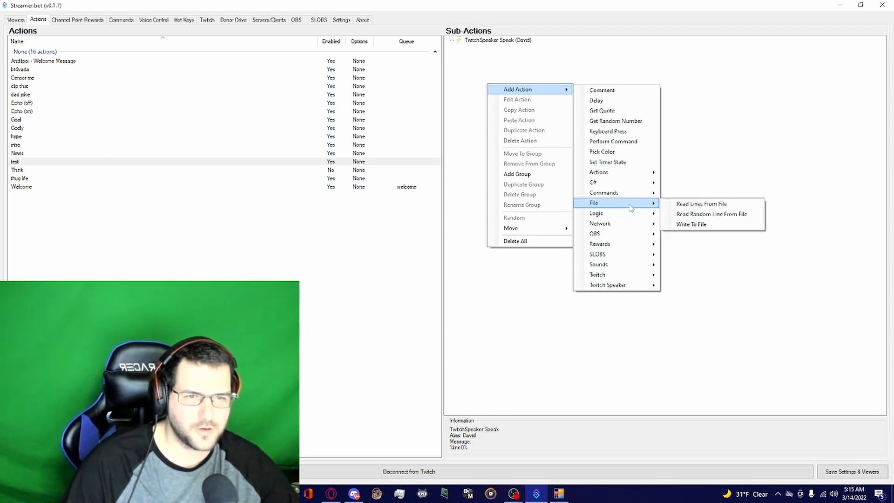
{"action": "left_click", "coordinate": [692, 215]}
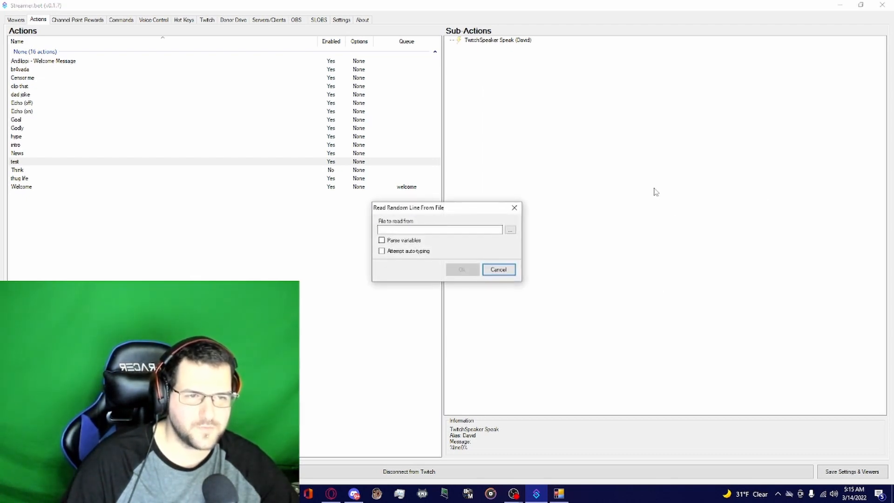
{"action": "left_click", "coordinate": [511, 229]}
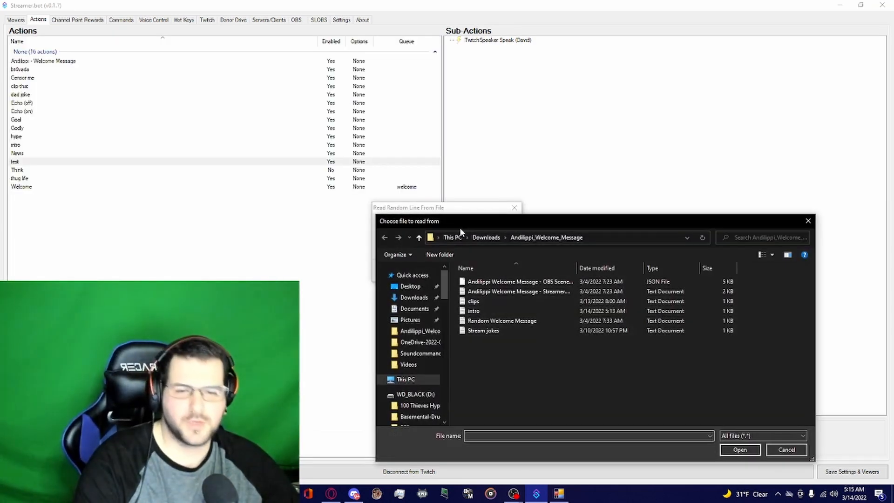
{"action": "double_click", "coordinate": [493, 311]}
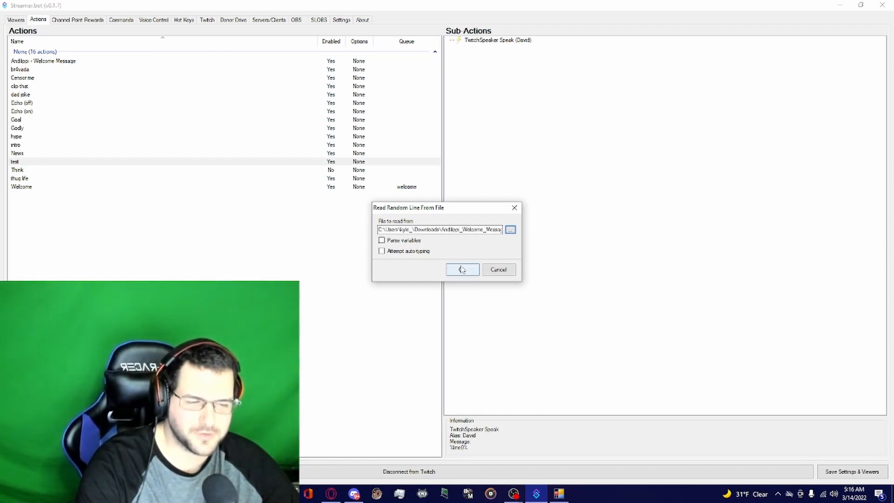
{"action": "left_click", "coordinate": [461, 270]}
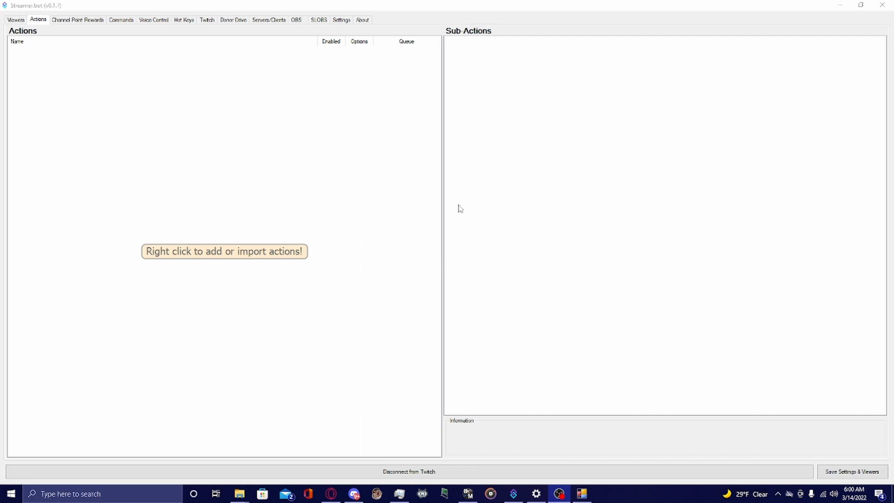
Add a new action named "test" in the default queue to the empty actions list.
{"action": "right_click", "coordinate": [214, 196]}
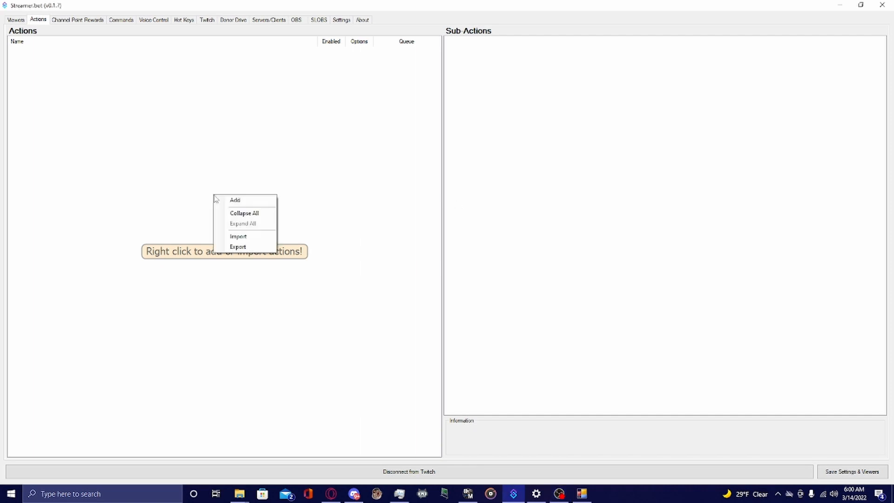
{"action": "left_click", "coordinate": [235, 200]}
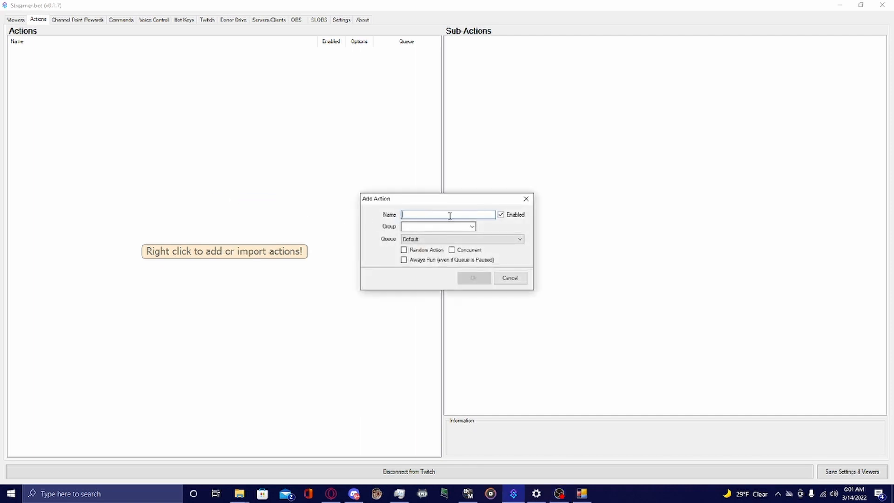
{"action": "type", "text": "test"}
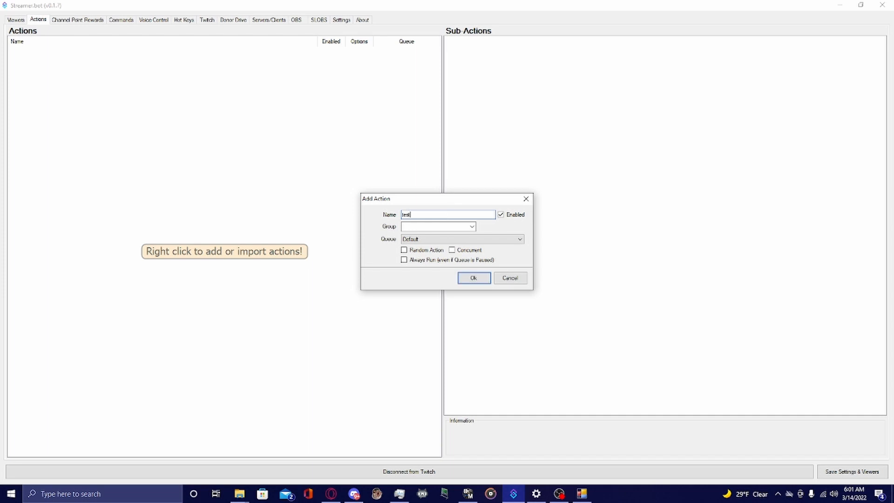
{"action": "left_click", "coordinate": [471, 278]}
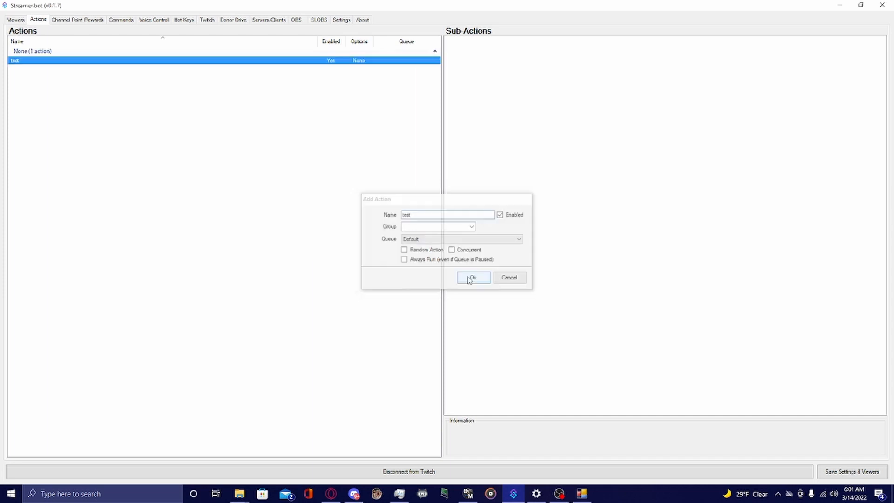
Add a TwitchSpeaker Speak sub-action to the test action with voice alias David and a message beginning with %randomN.
{"action": "right_click", "coordinate": [480, 225]}
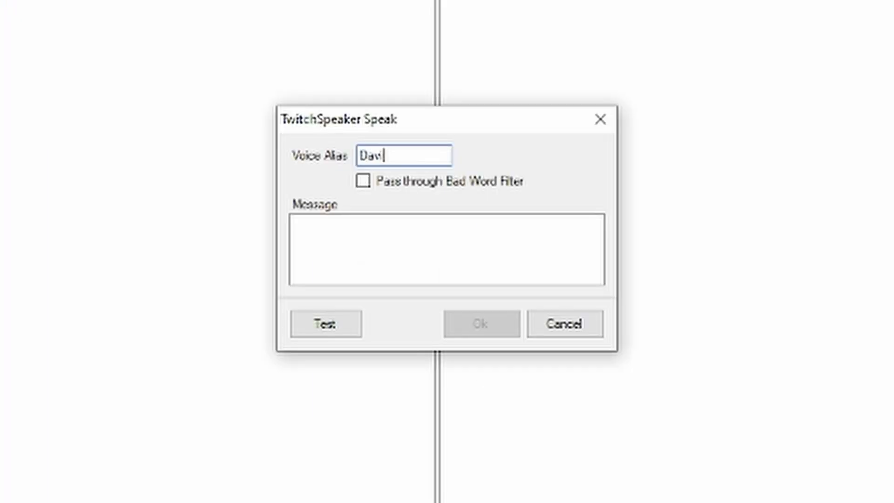
{"action": "type", "text": "id"}
{"action": "left_click", "coordinate": [398, 226]}
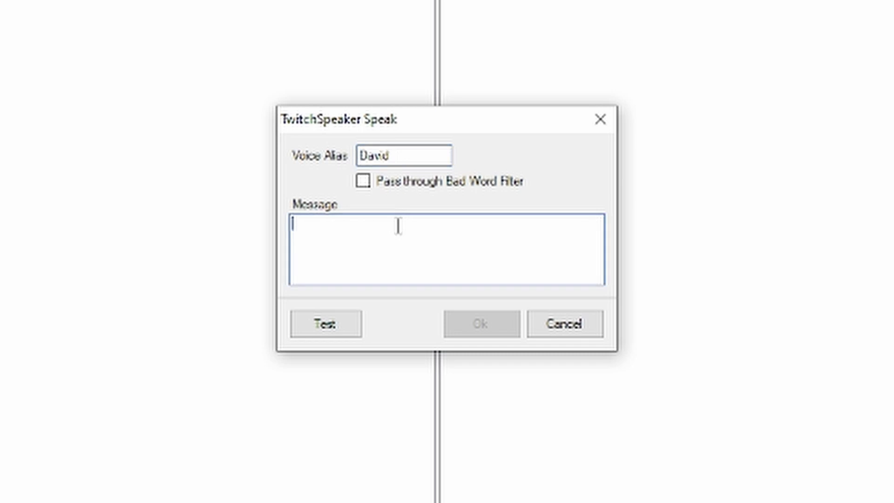
{"action": "type", "text": "%"}
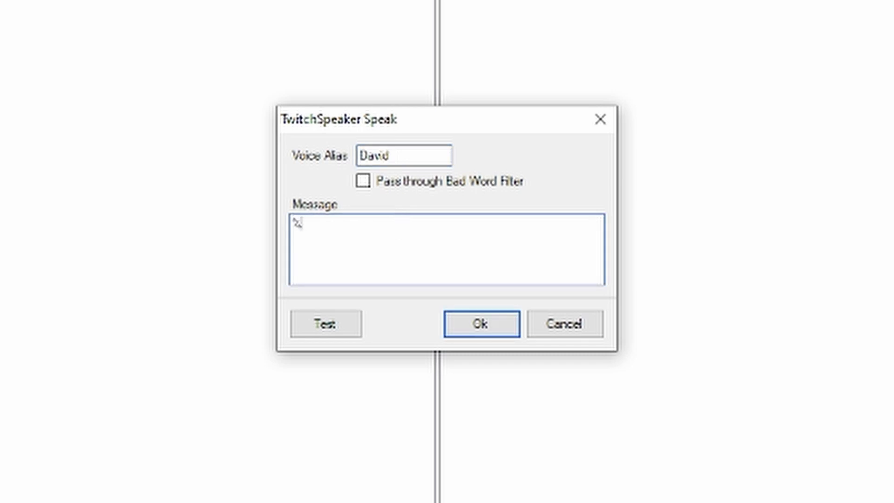
{"action": "type", "text": "randomN"}
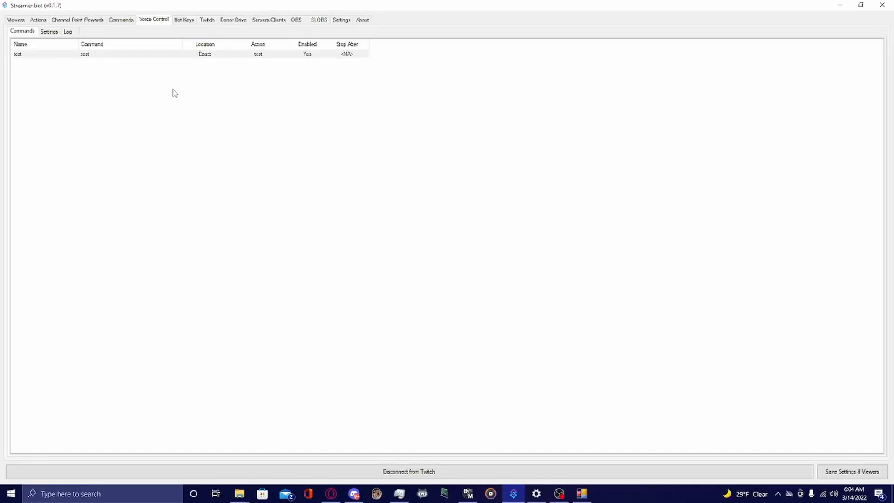